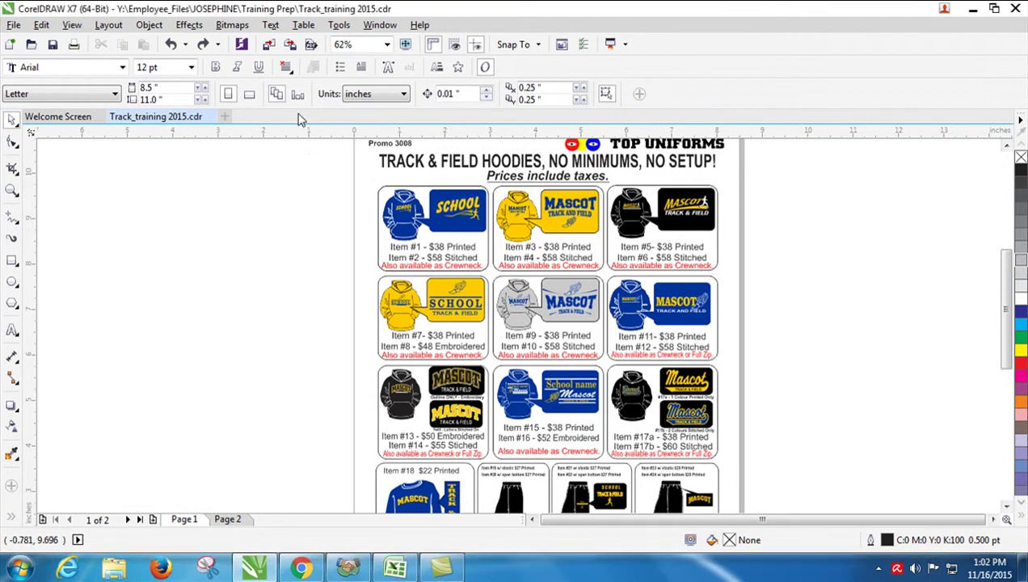
Load the custom color palette file promo_template_colors from the _Corel Resources folder
left_click(372, 28)
left_click(372, 29)
left_click(372, 29)
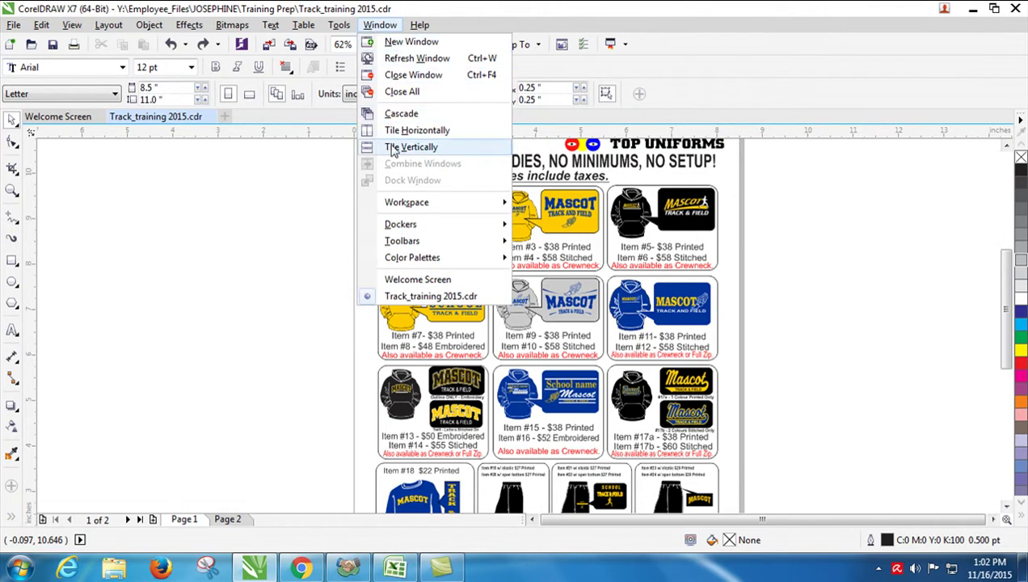
mouse_move(410, 257)
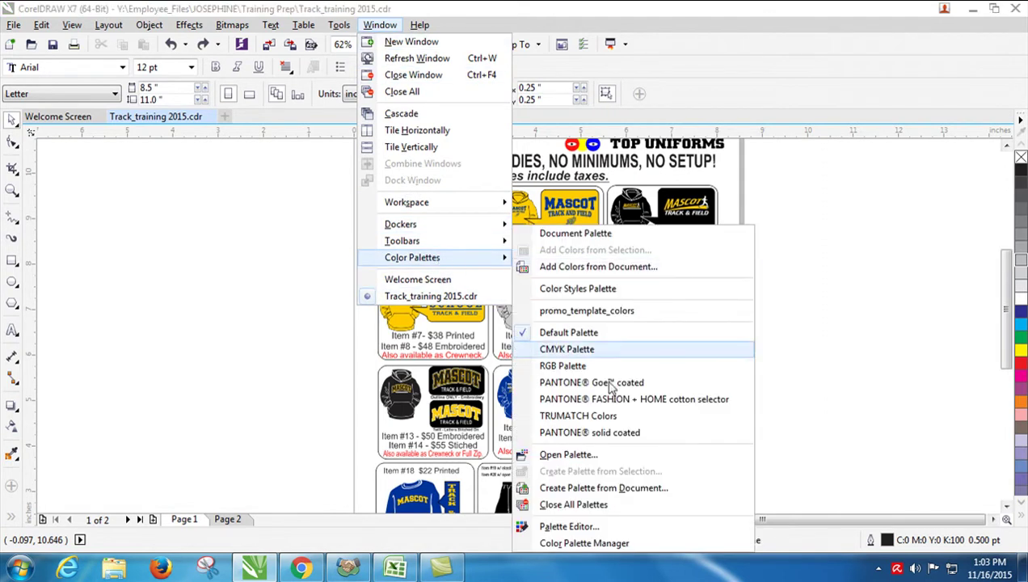
left_click(606, 454)
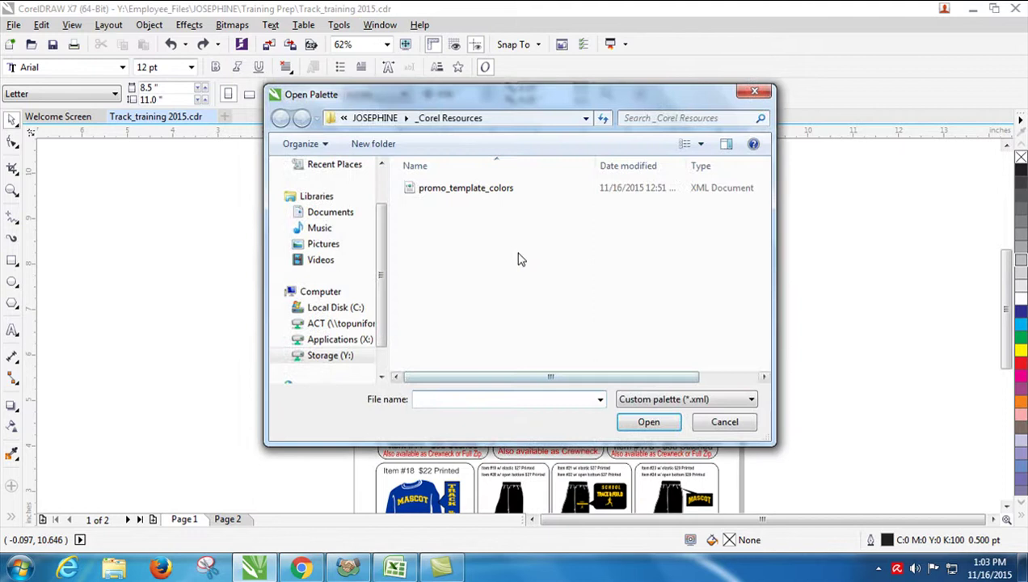
left_click(449, 190)
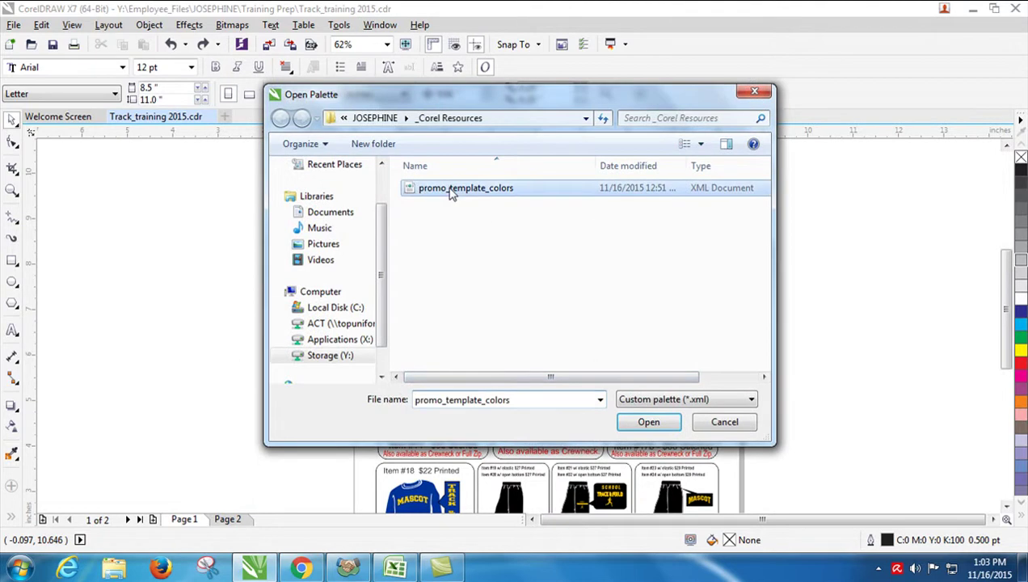
left_click(649, 423)
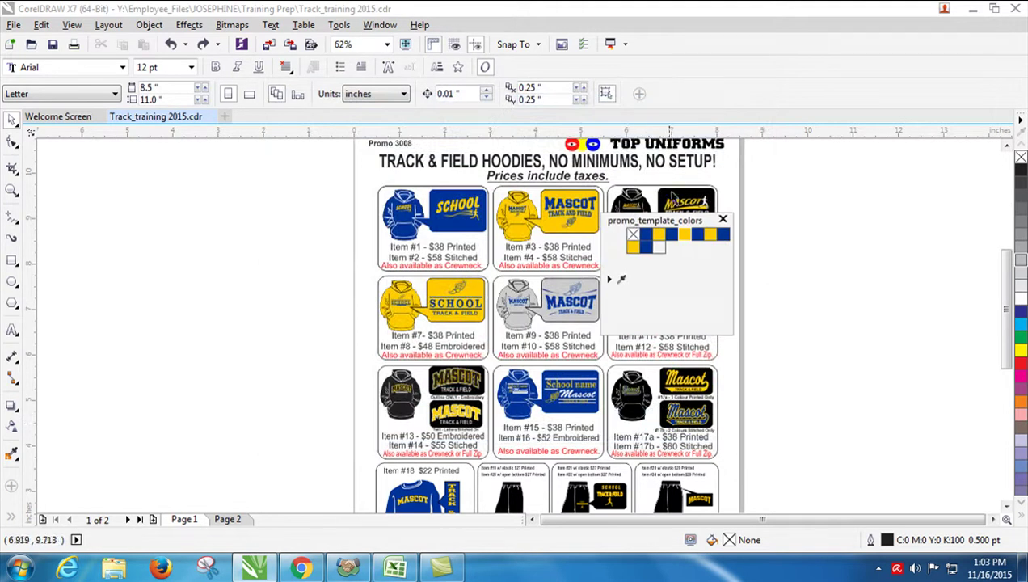
Dock the promo_template_colors palette beside the default palette and display its color names
left_click_drag(675, 229, 1018, 126)
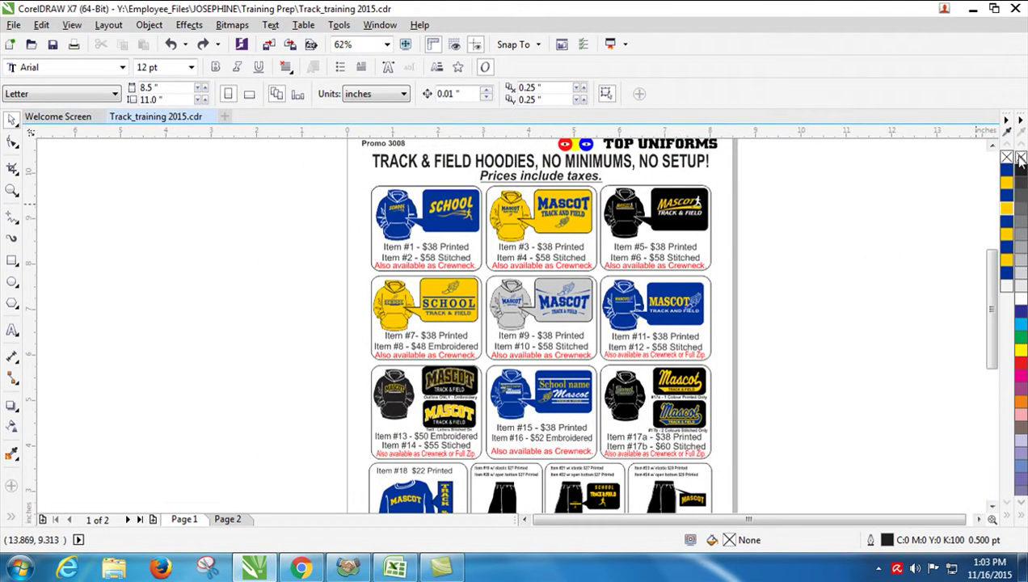
left_click(1007, 122)
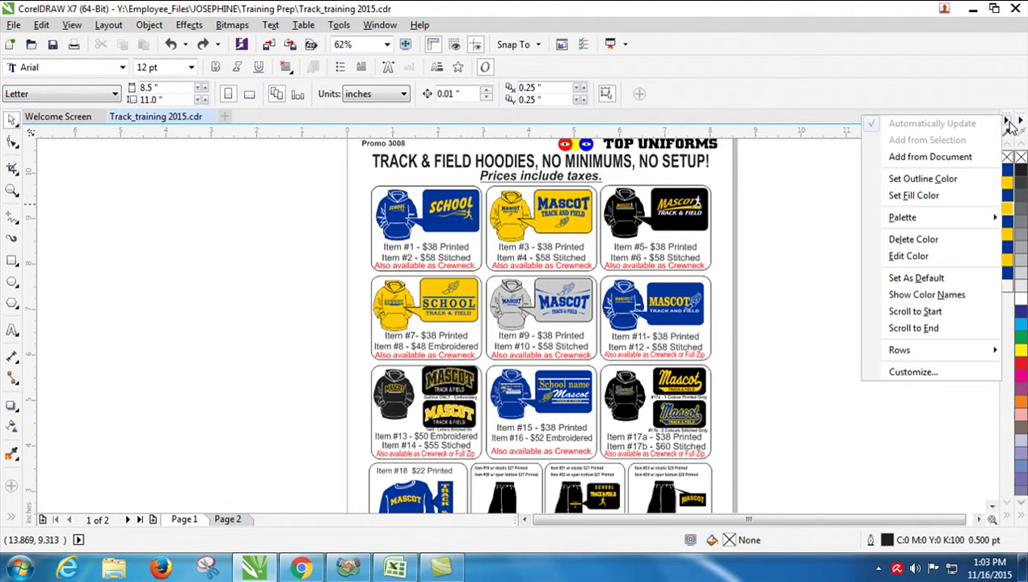
left_click(944, 296)
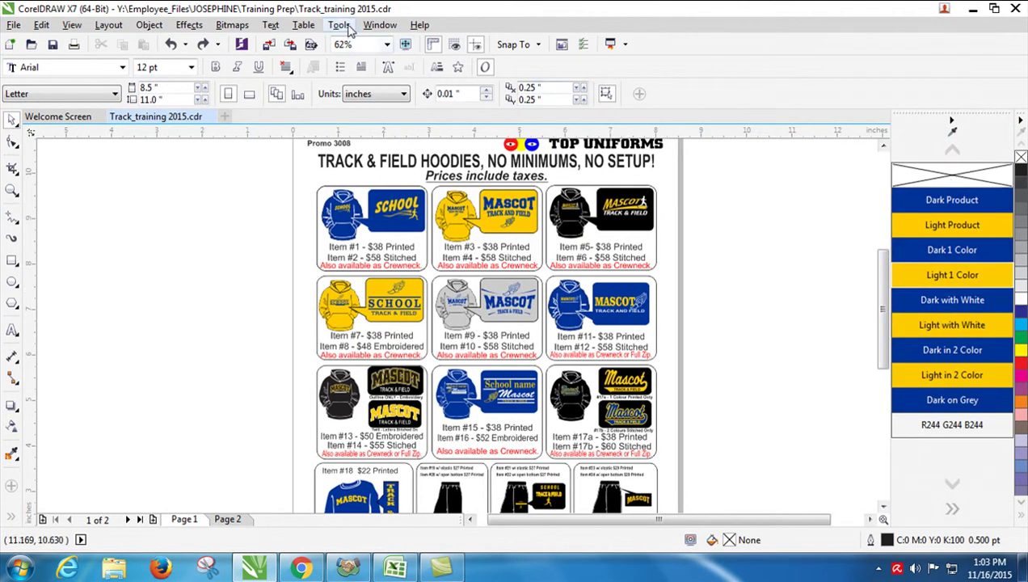
Show the Object Manager docker
left_click(346, 25)
mouse_move(362, 25)
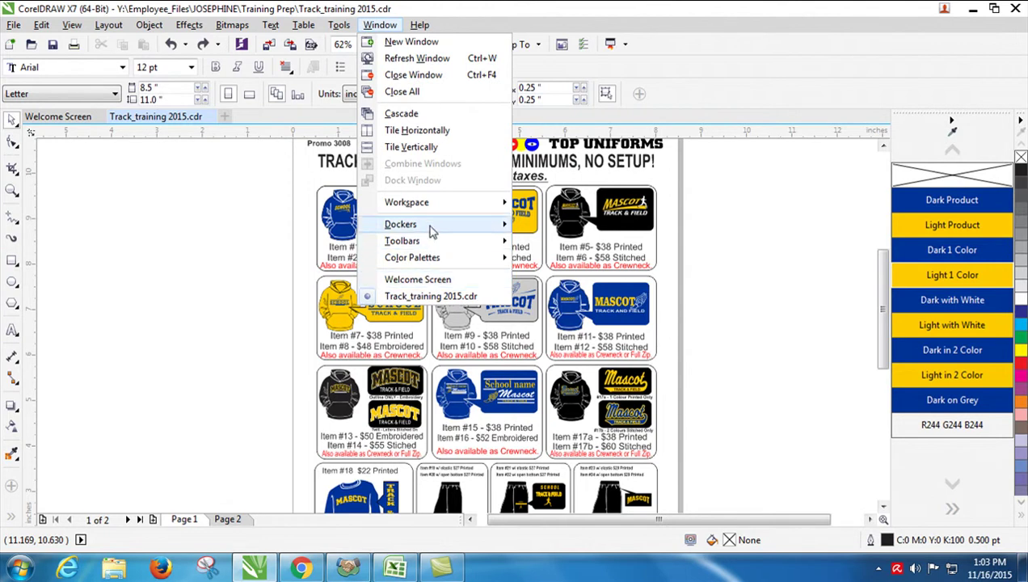
mouse_move(434, 225)
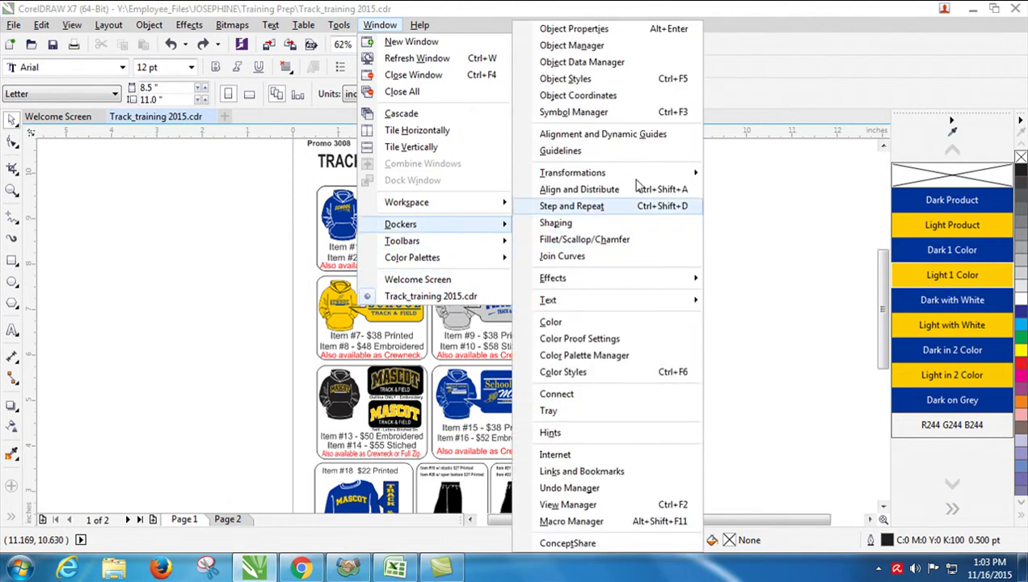
left_click(634, 46)
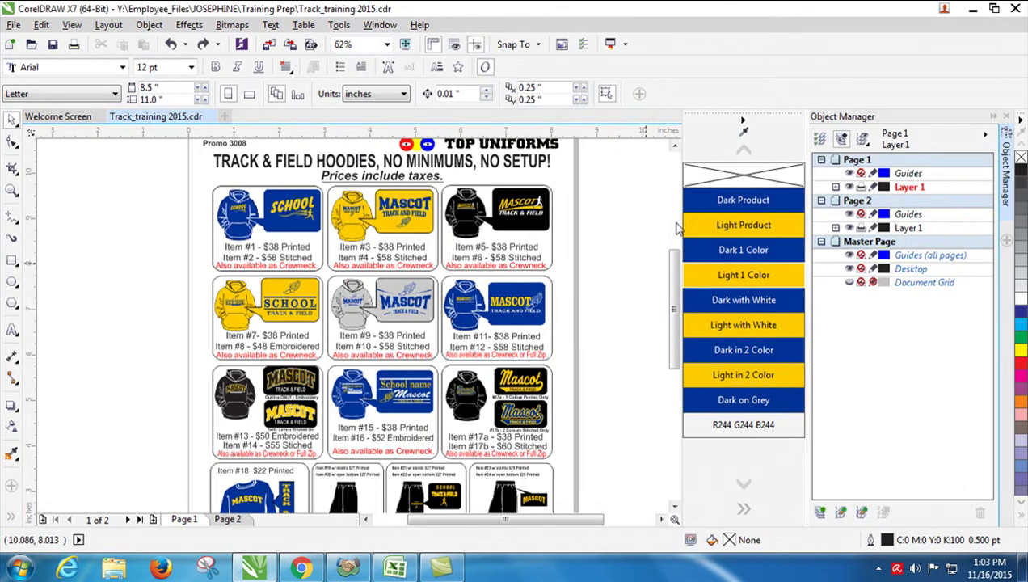
Fill the hoodie body in the Item #1 card with the Dark Product palette color
left_click_drag(674, 276, 674, 257)
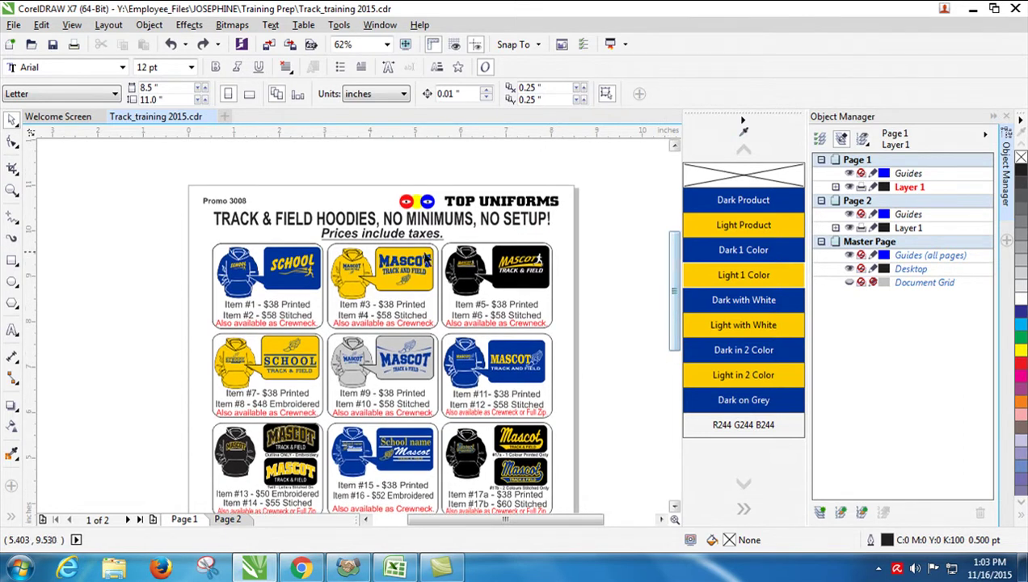
scroll(159, 288, "up", 1)
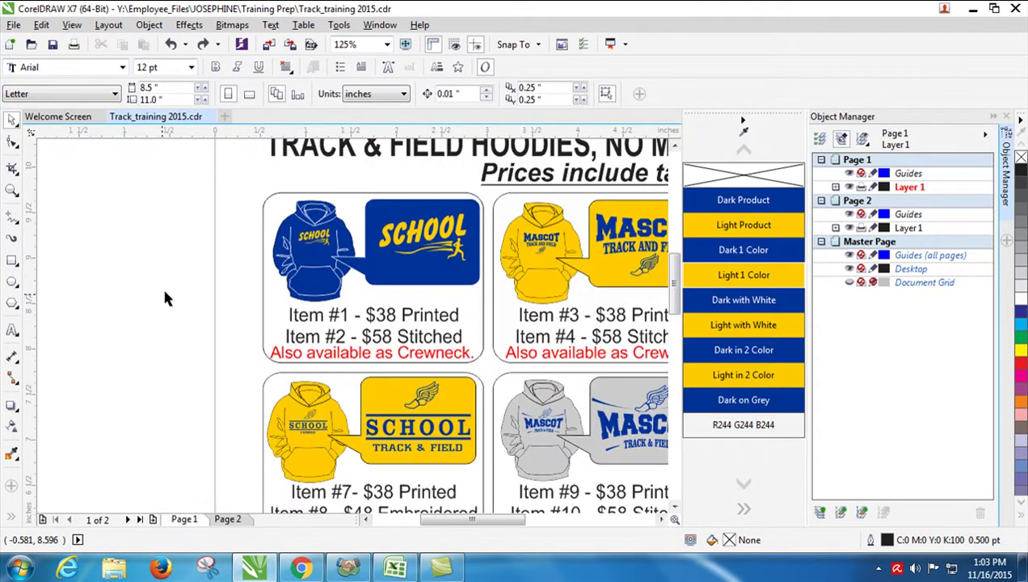
scroll(88, 224, "up", 1)
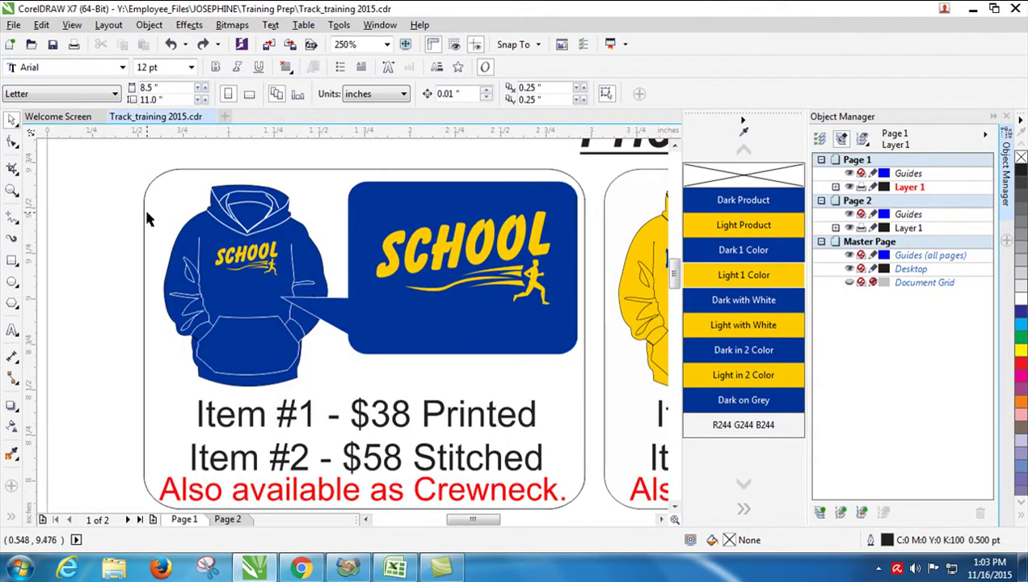
left_click(233, 365)
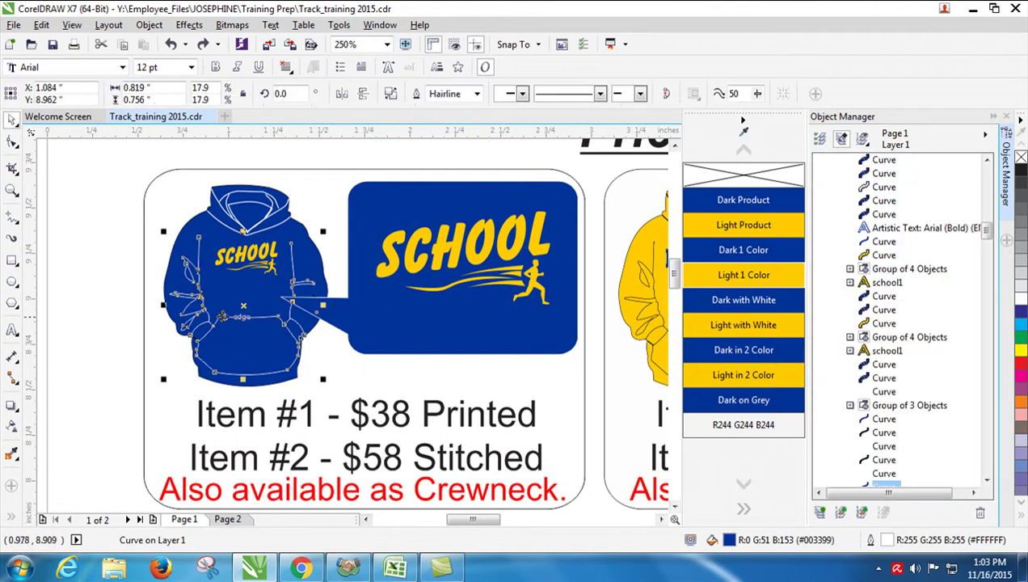
left_click(114, 317)
left_click(271, 301)
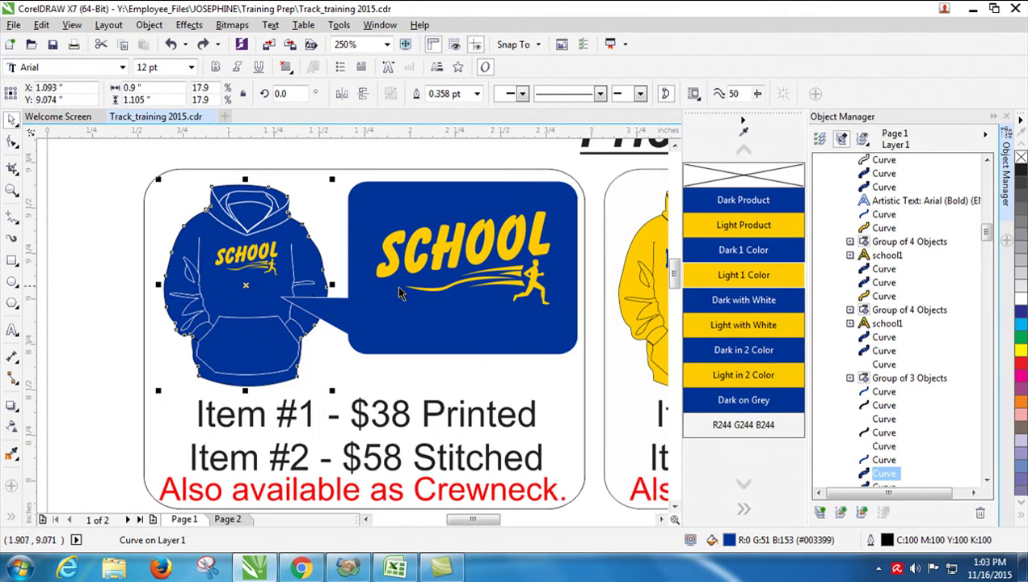
left_click(431, 324)
left_click(248, 302)
left_click(310, 301)
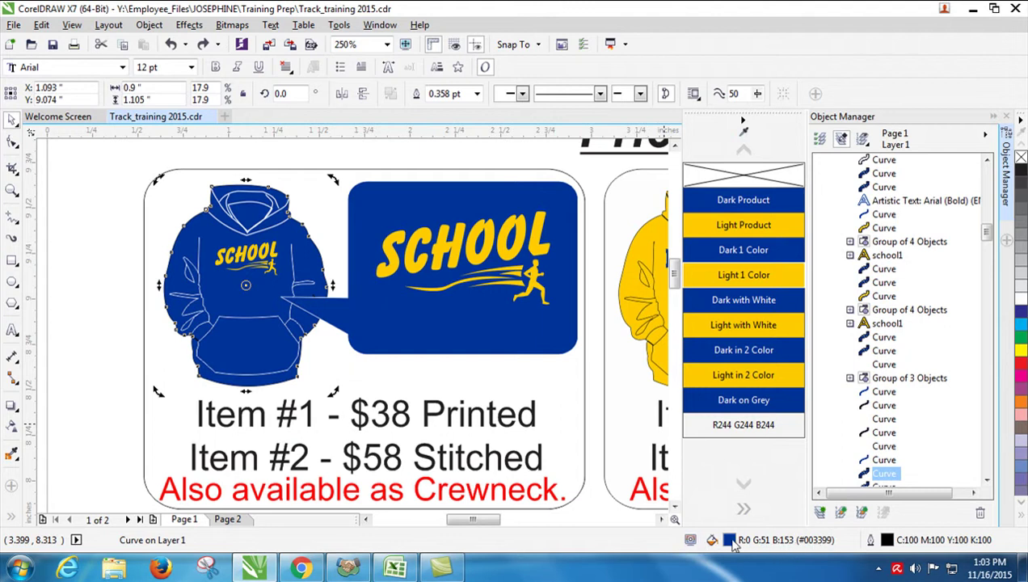
left_click(117, 262)
left_click(215, 293)
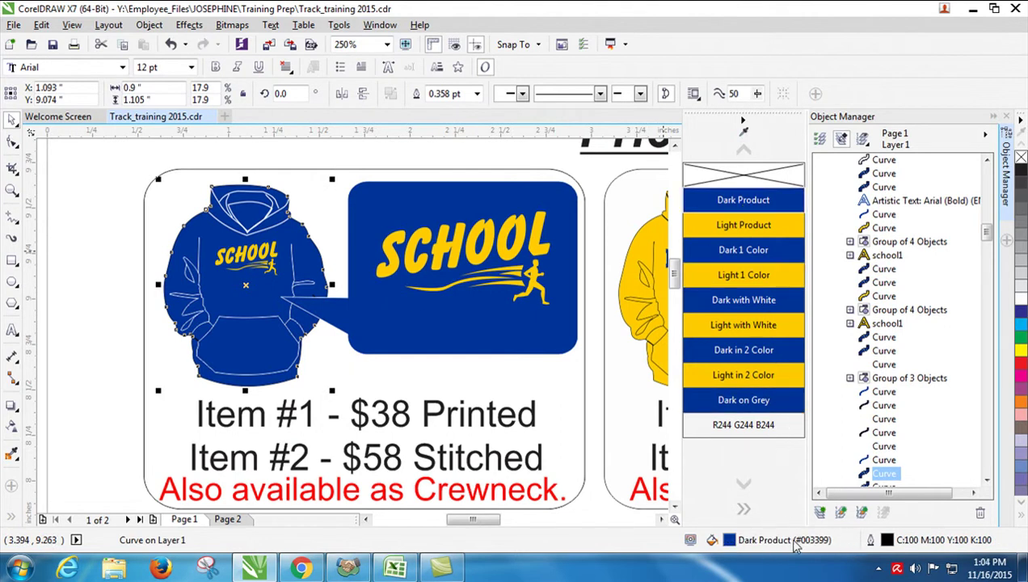
left_click(74, 276)
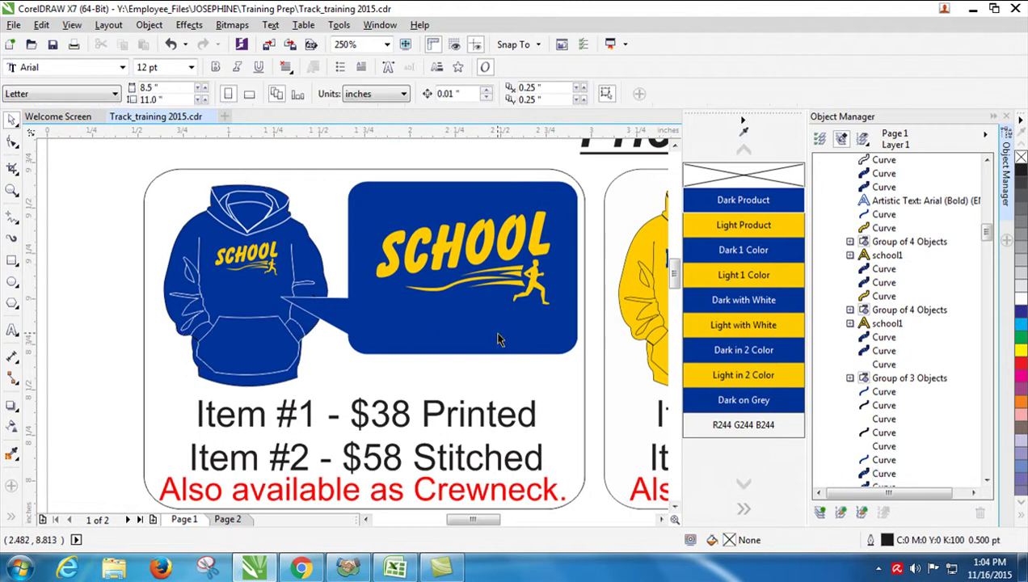
Fill the callout box beside the Item #1 hoodie with the Dark Product palette color
left_click(496, 338)
left_click(751, 202)
left_click(144, 279)
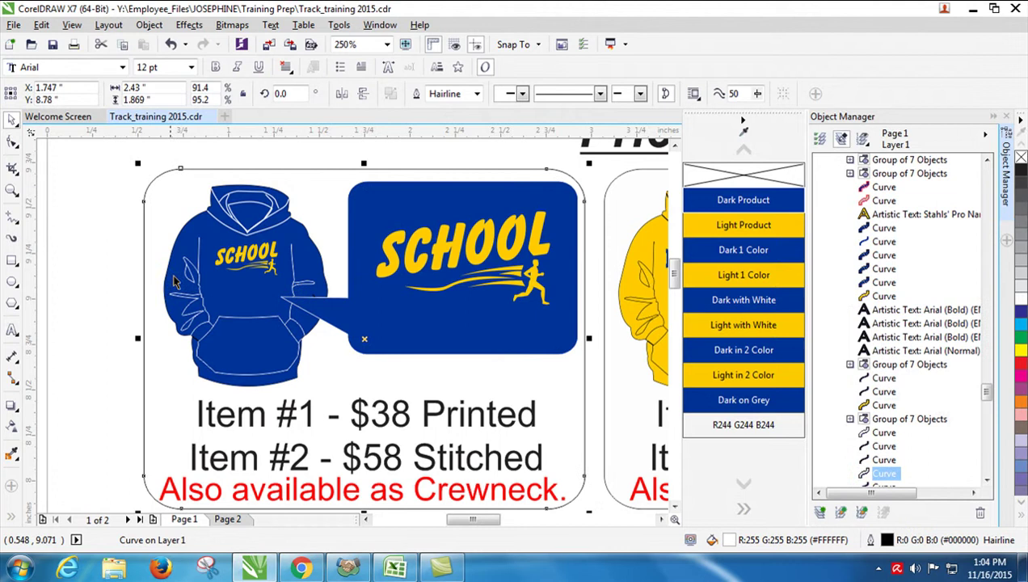
left_click(105, 277)
Fill the small SCHOOL lettering on the Item #1 hoodie with the Light 1 Color swatch
left_click(241, 266)
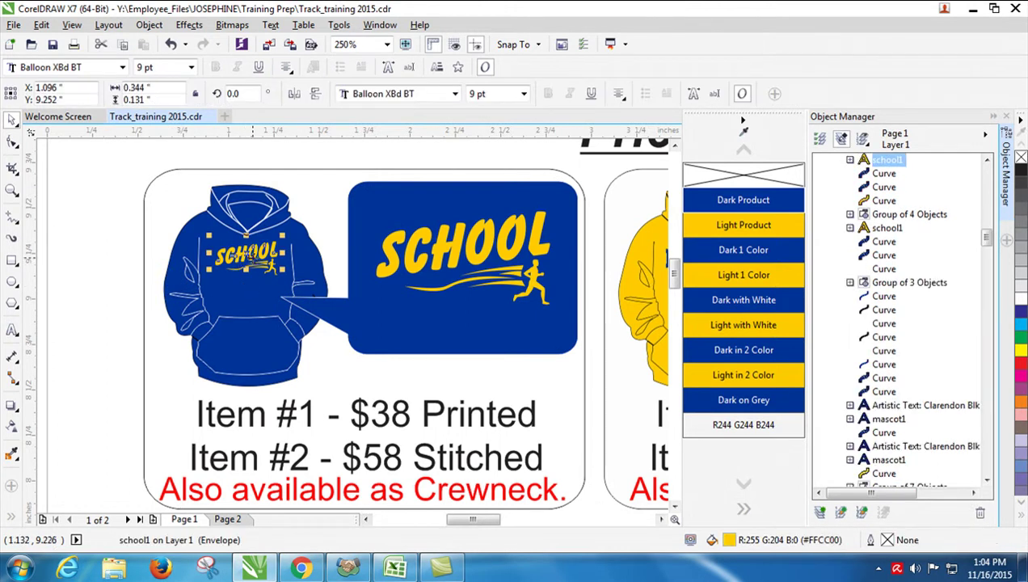
left_click(359, 265)
left_click(388, 252)
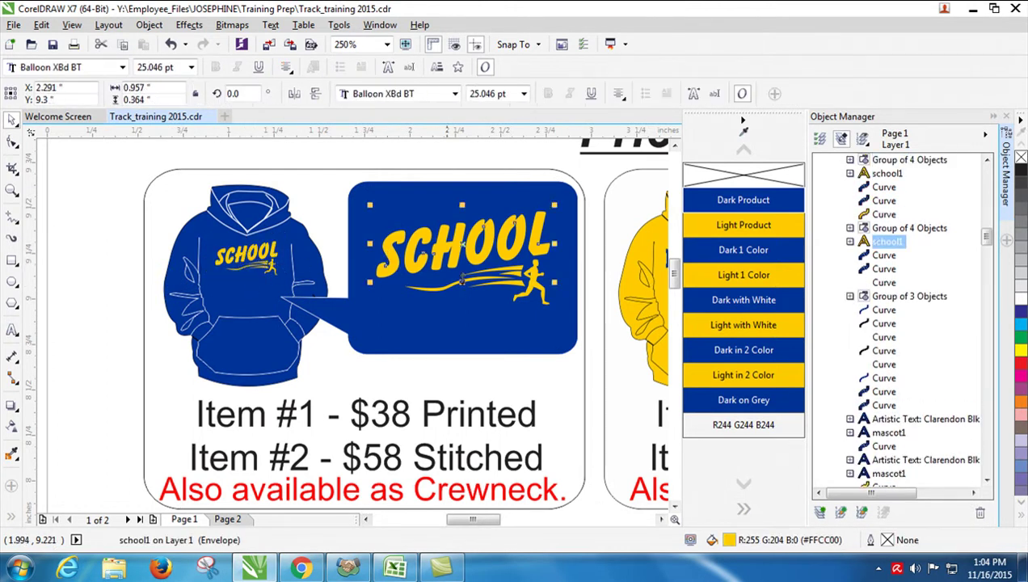
key("Tab")
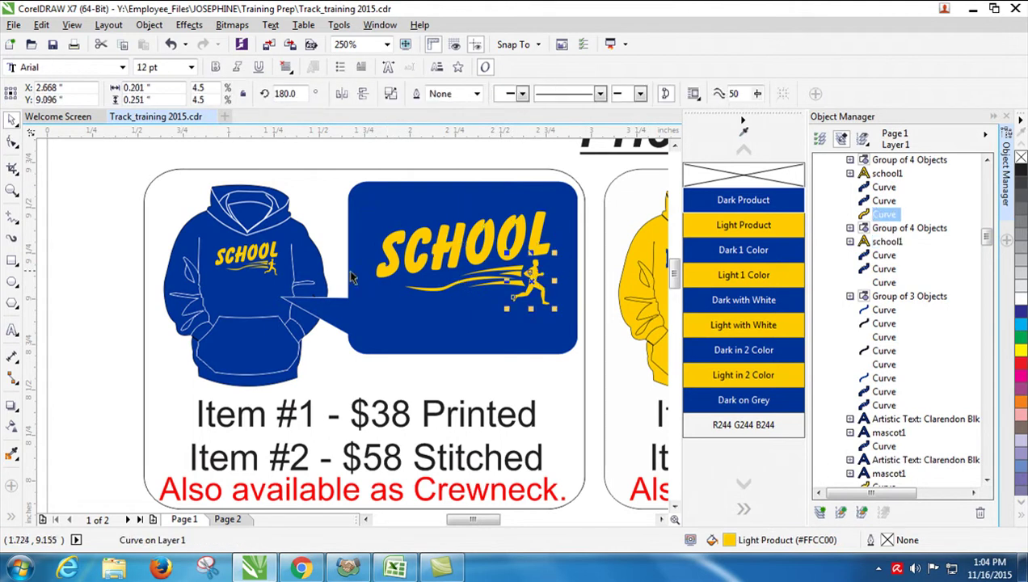
key("Tab")
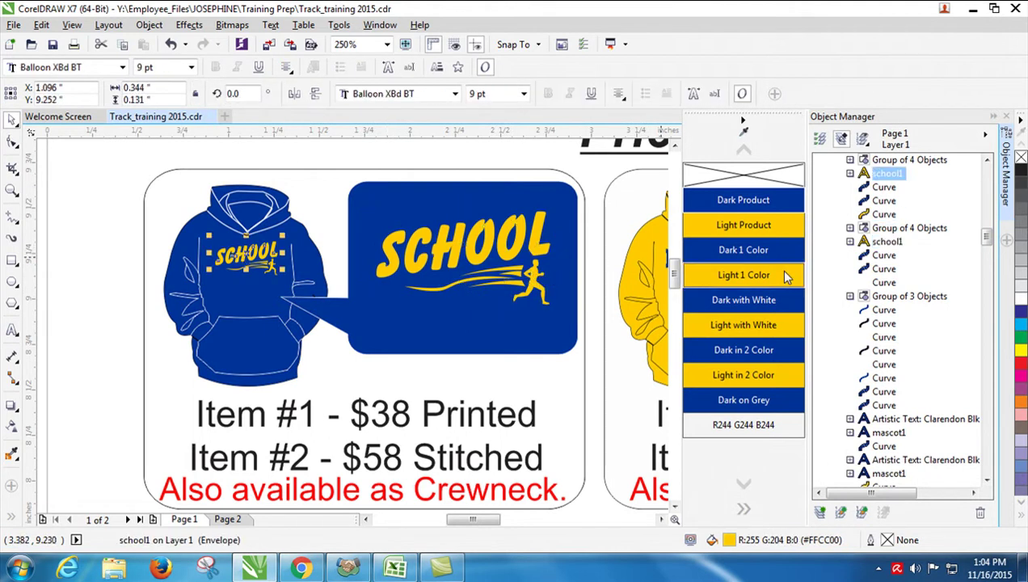
left_click(713, 278)
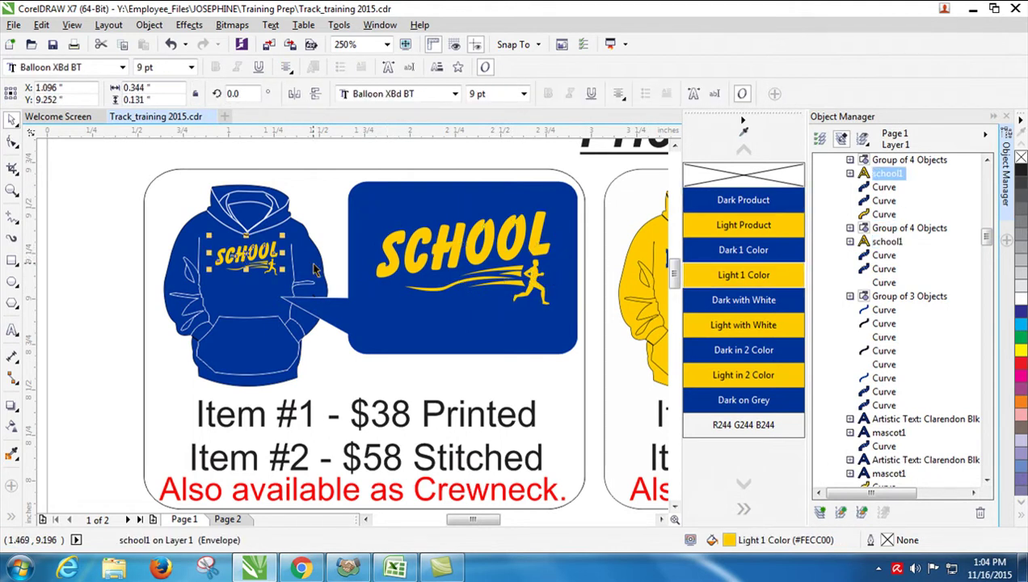
Fill the small swoosh group and runner below the Item #1 hoodie's SCHOOL lettering with Light 1 Color
key("Tab")
left_click(755, 275)
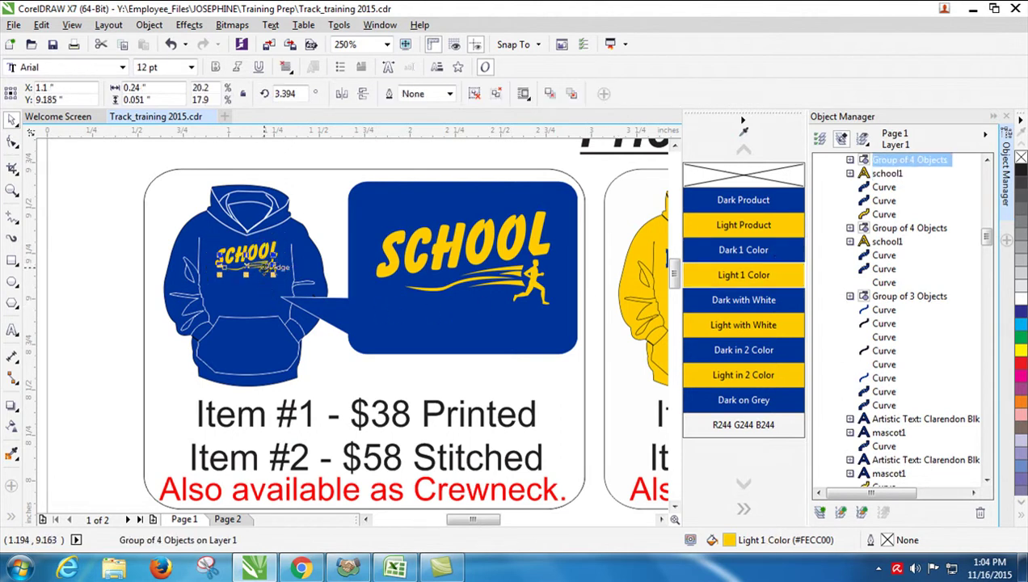
left_click(272, 265, "ctrl")
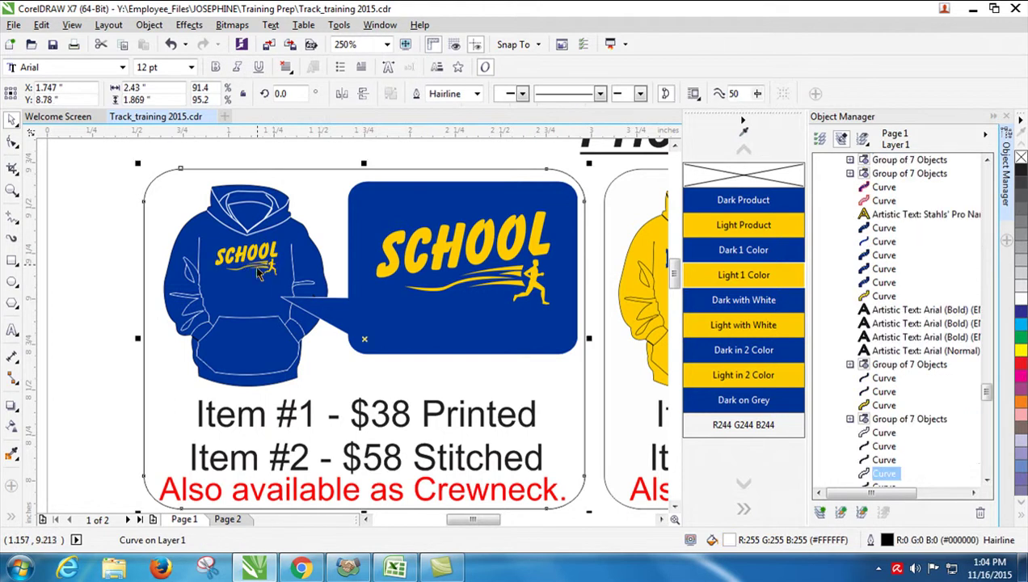
left_click(272, 265, "ctrl")
left_click(740, 272)
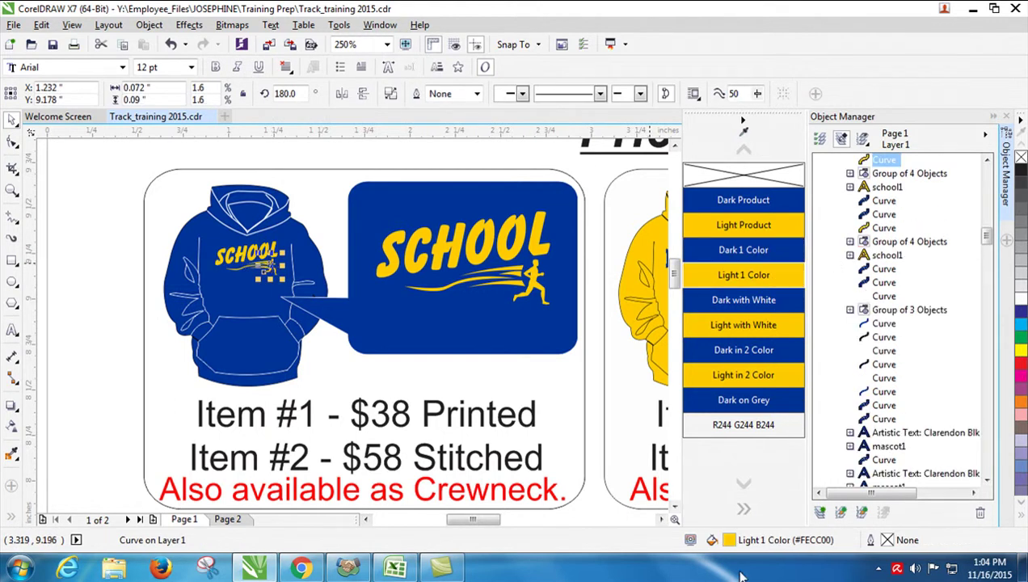
Fill the enlarged SCHOOL lettering, swoosh and runner in the Item #1 callout with Light 1 Color
left_click(434, 263)
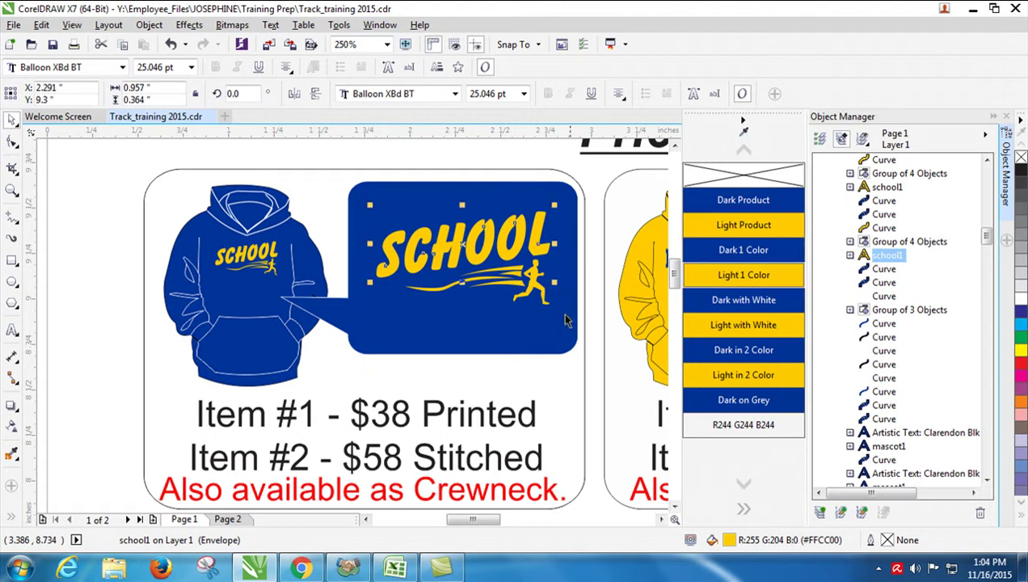
left_click(505, 273)
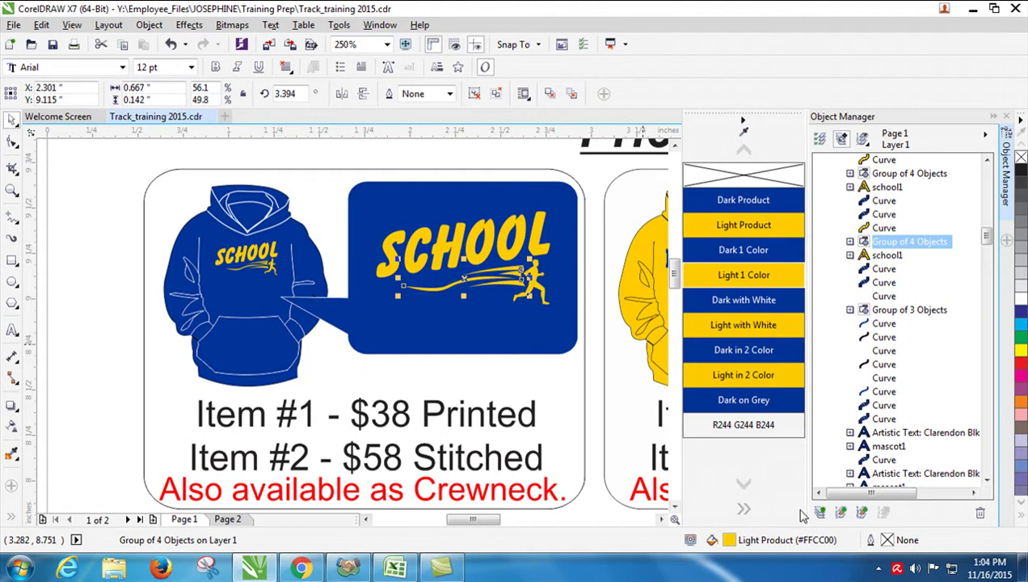
left_click(547, 295, "ctrl")
left_click(764, 274)
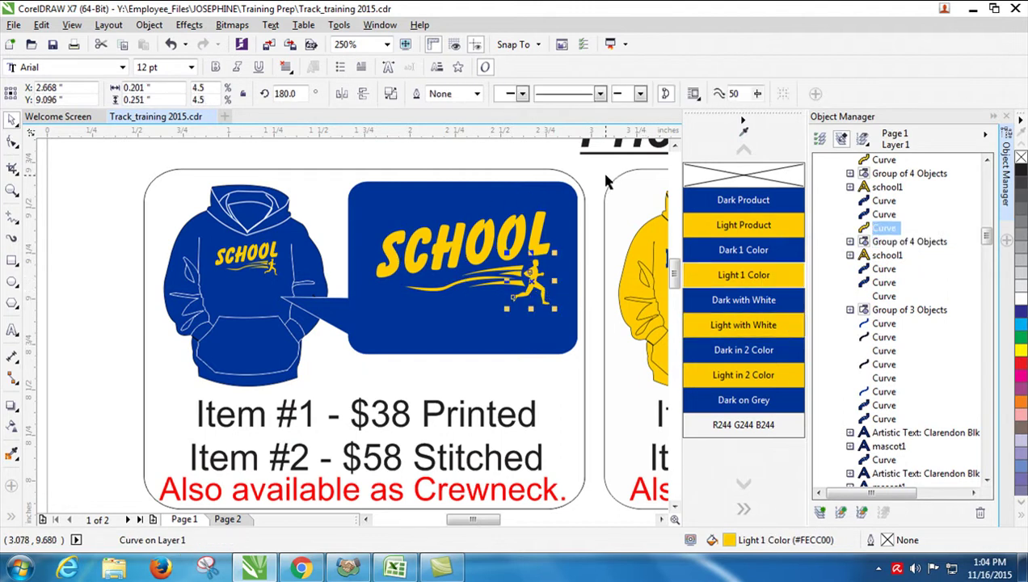
left_click(577, 184)
Check the fill and outline colors of the yellow hoodie and callout box in the Item #3 card
key("F3")
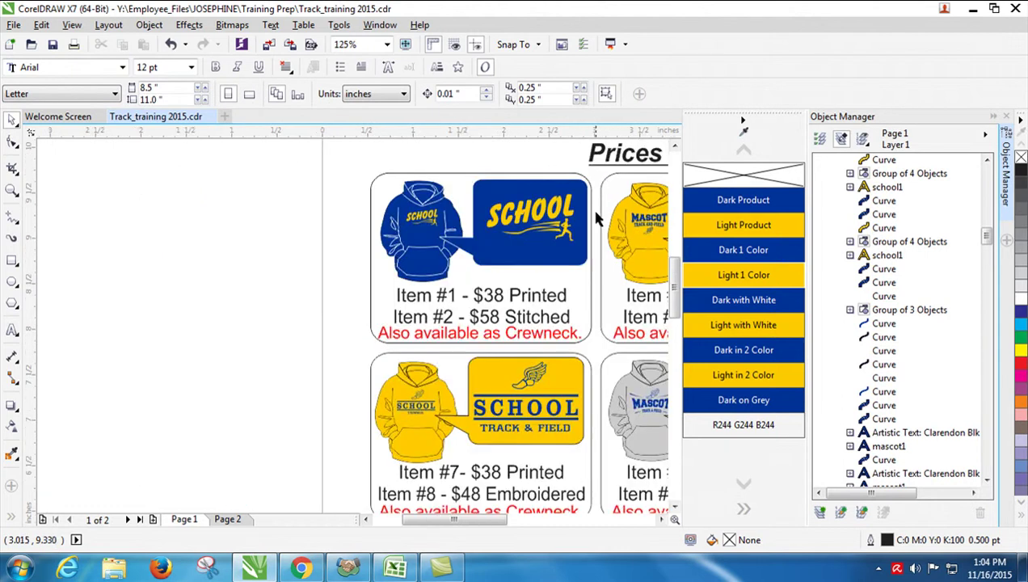
left_click_drag(457, 521, 530, 520)
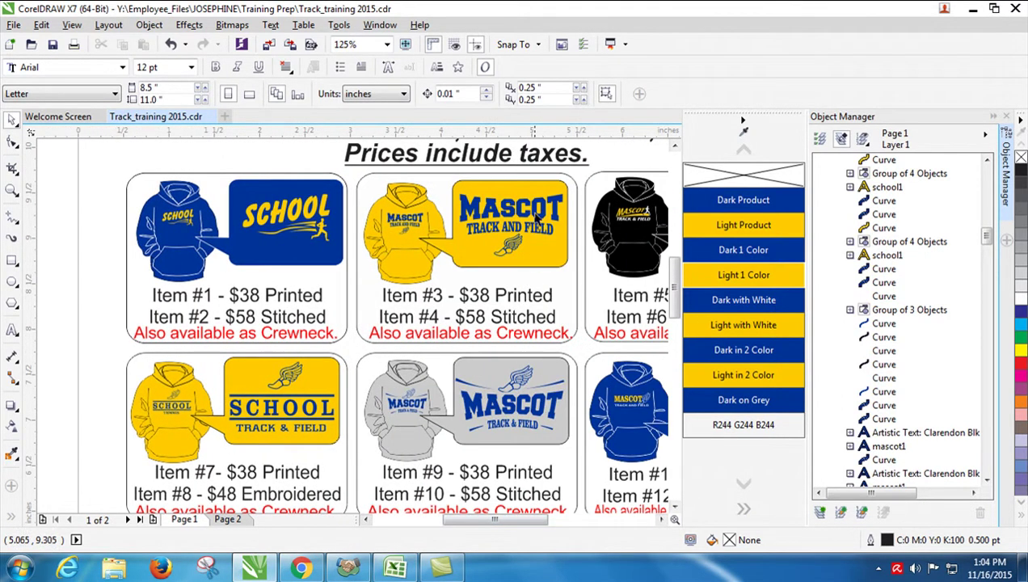
left_click(412, 277)
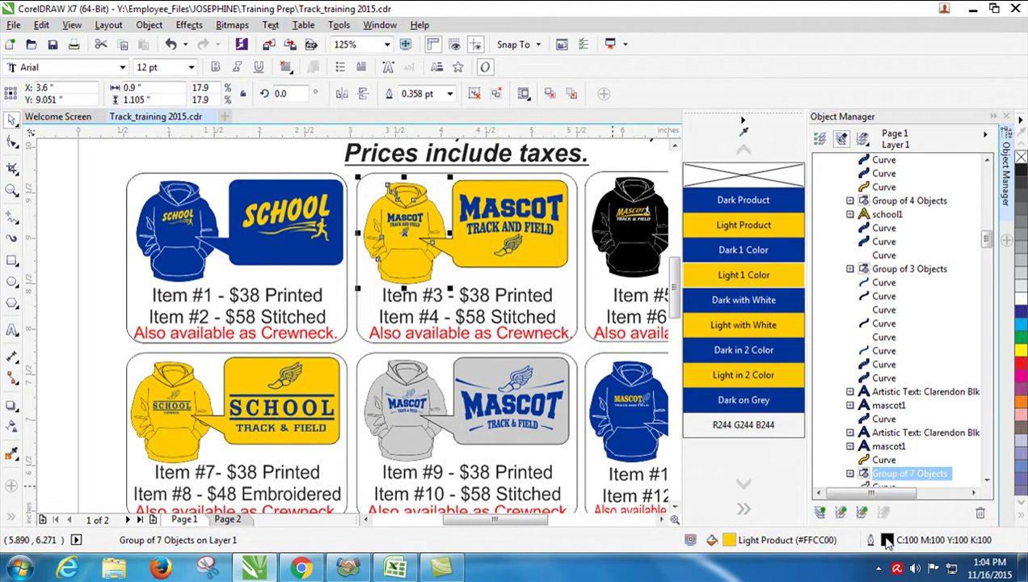
left_click(528, 252)
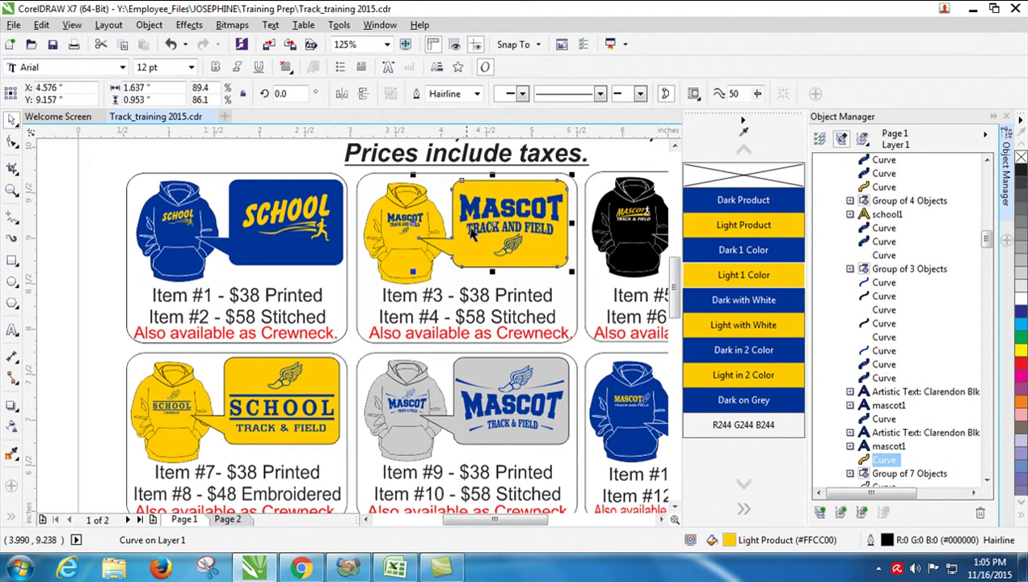
Check the fill colors of the MASCOT lettering, TRACK AND FIELD text and winged foot on the Item #3 hoodie
left_click(421, 225)
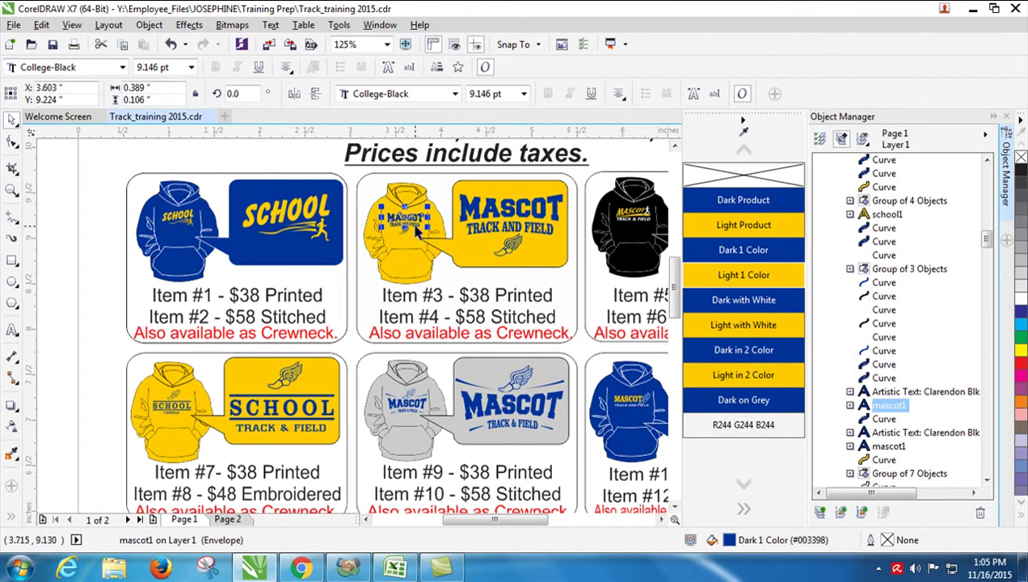
left_click(404, 217)
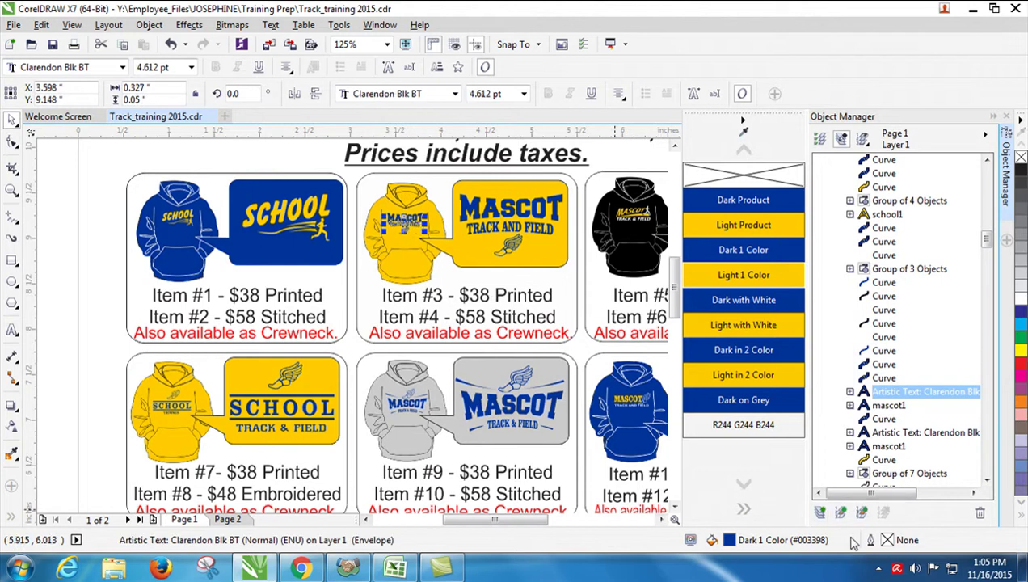
left_click(347, 220)
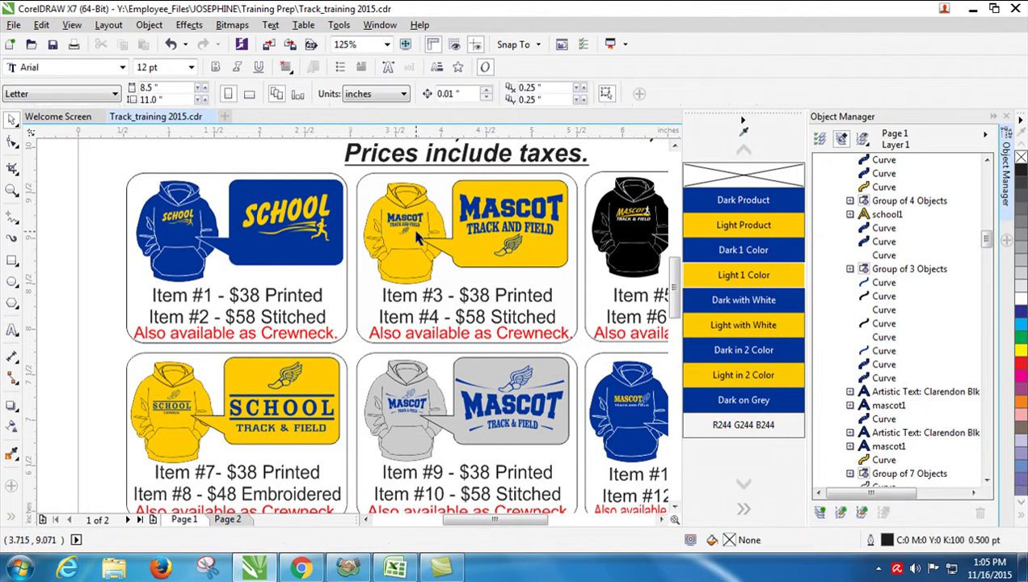
scroll(407, 224, "up", 2)
scroll(392, 228, "up", 2)
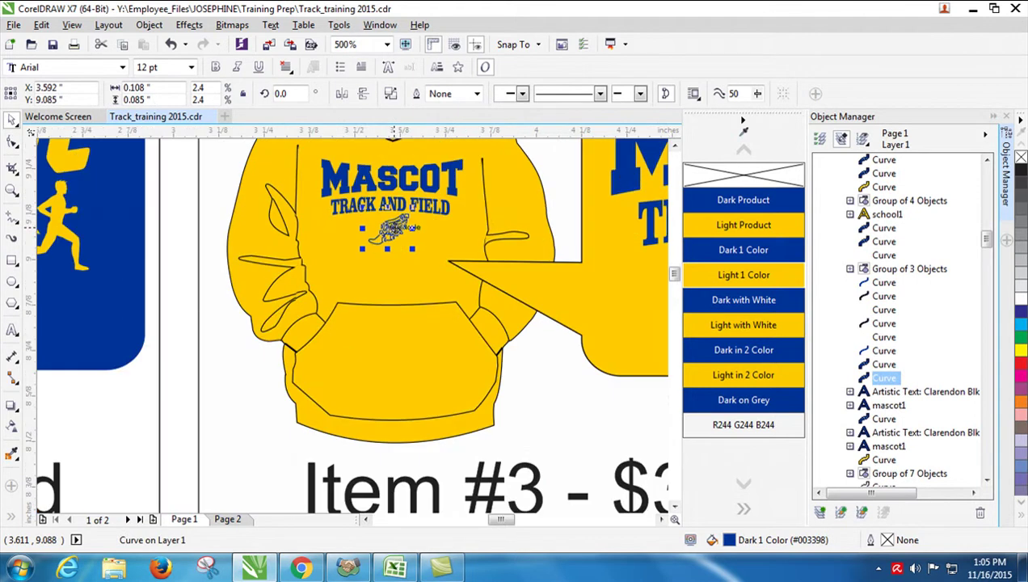
scroll(392, 228, "down", 4)
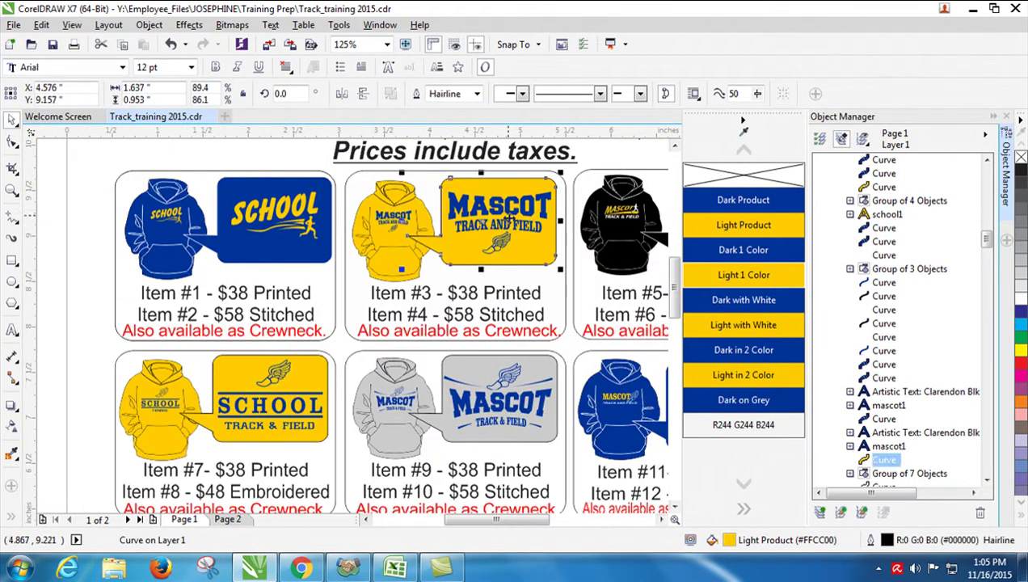
Check the fill colors of the enlarged MASCOT lettering and winged foot in the Item #3 callout
left_click(515, 218)
left_click(515, 218)
left_click(514, 211)
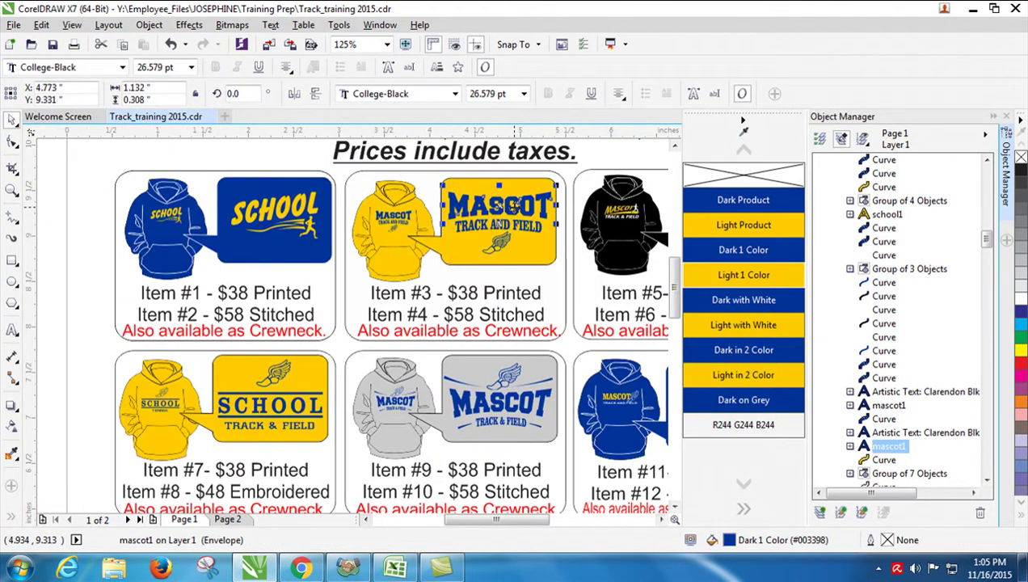
left_click(502, 248)
left_click_drag(545, 521, 576, 523)
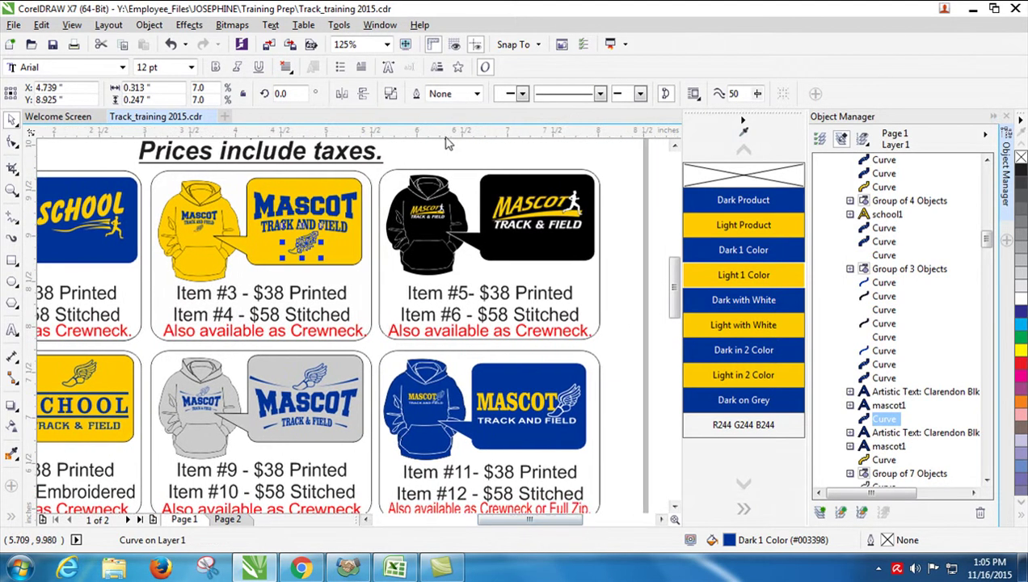
Check the fill and outline colors of the black hoodie in the Item #5 card
left_click(463, 158)
left_click_drag(543, 523, 555, 523)
left_click(360, 258)
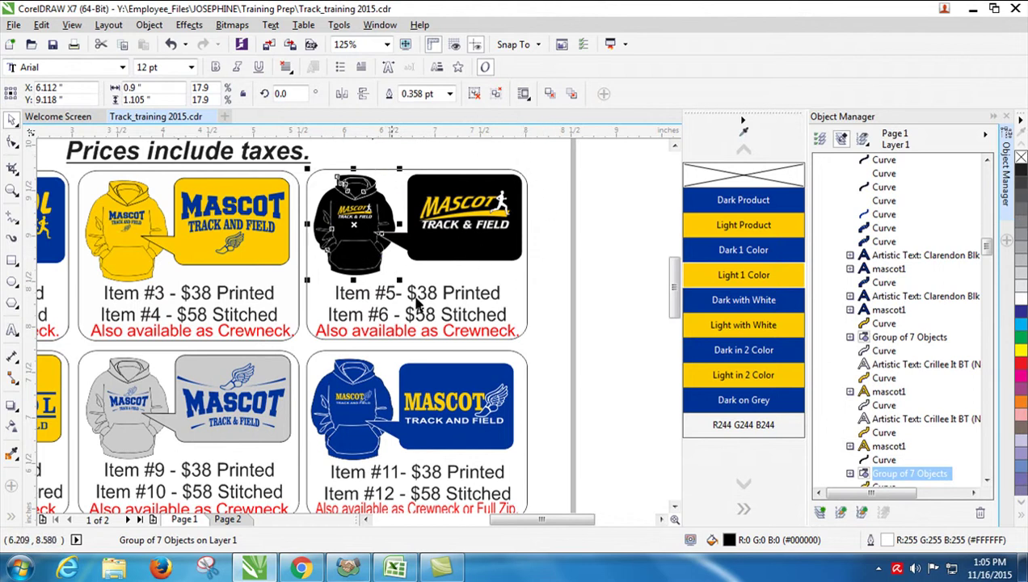
left_click(552, 212)
scroll(389, 204, "up", 2)
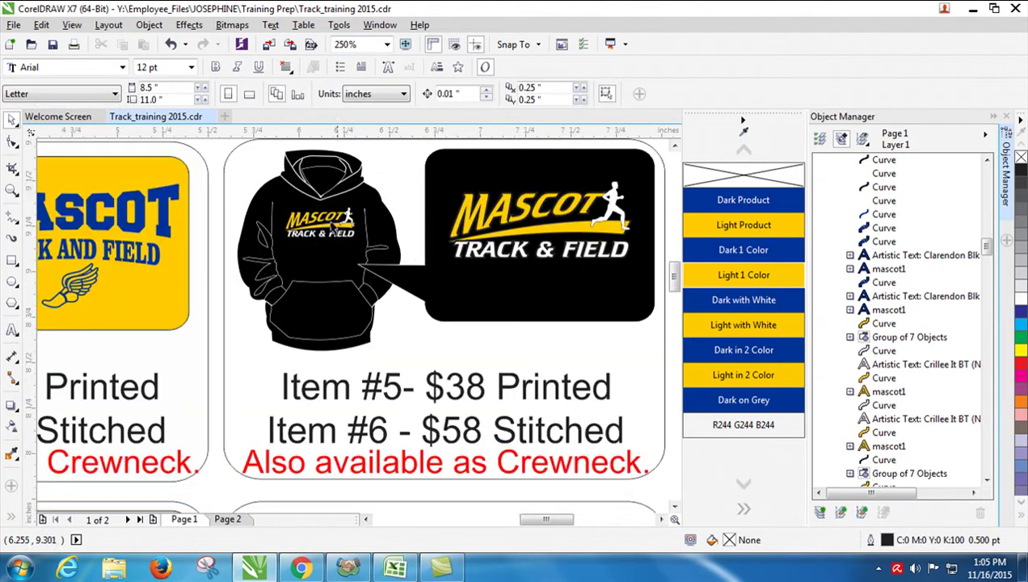
Fill the small MASCOT lettering on the Item #5 hoodie with the Light with White swatch
left_click(324, 229)
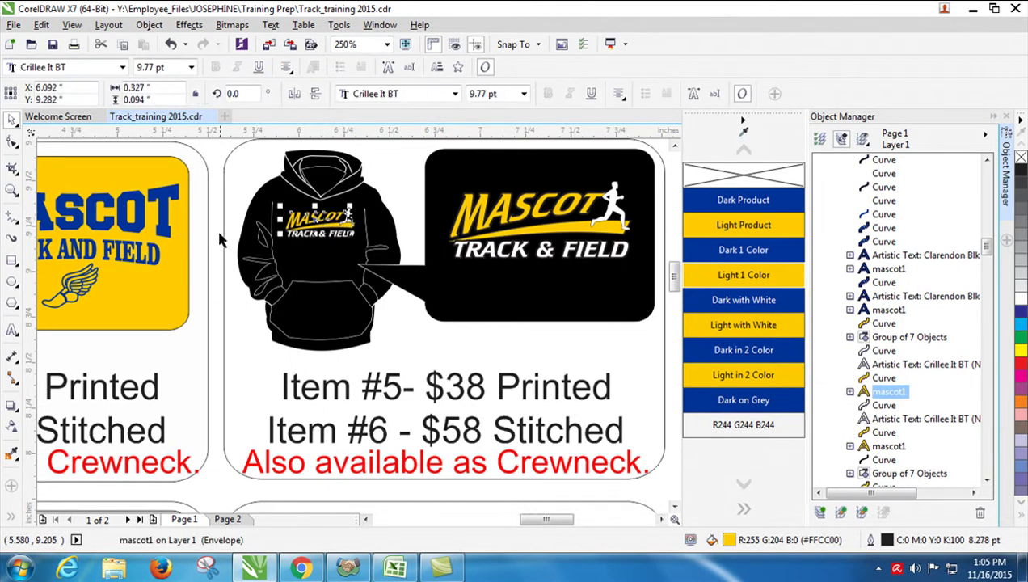
key("Escape")
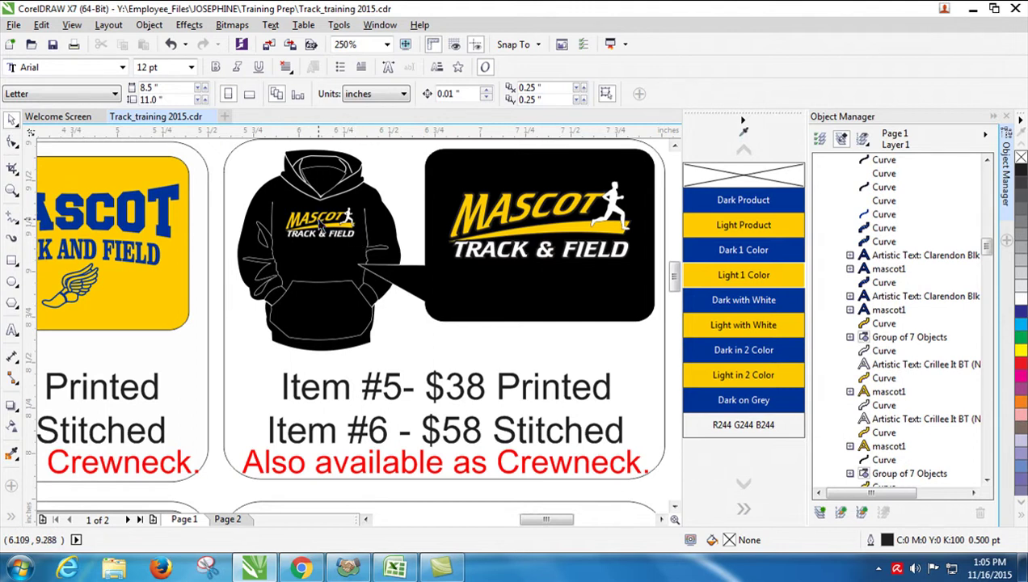
left_click(322, 229)
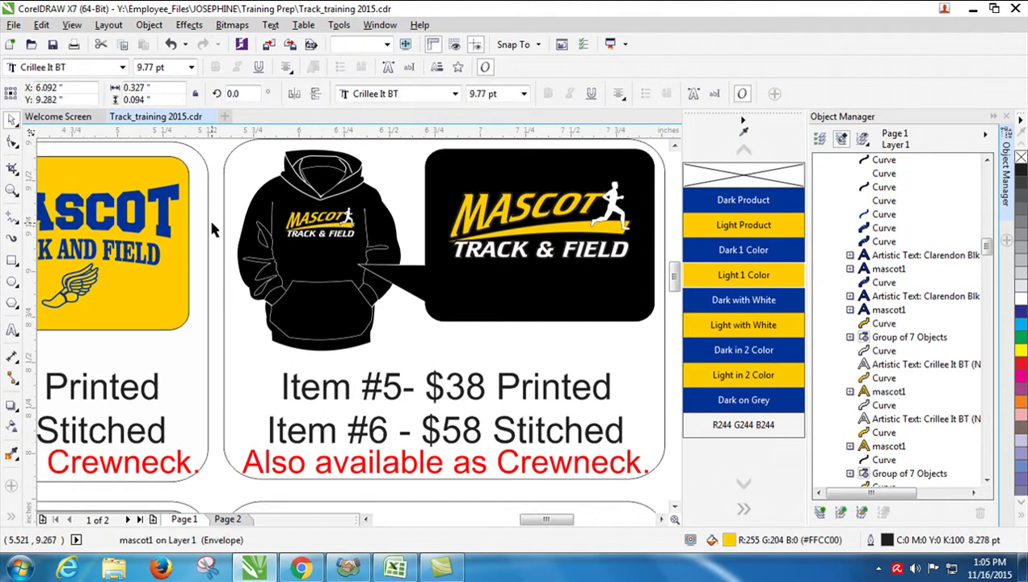
key("Escape")
left_click(312, 224)
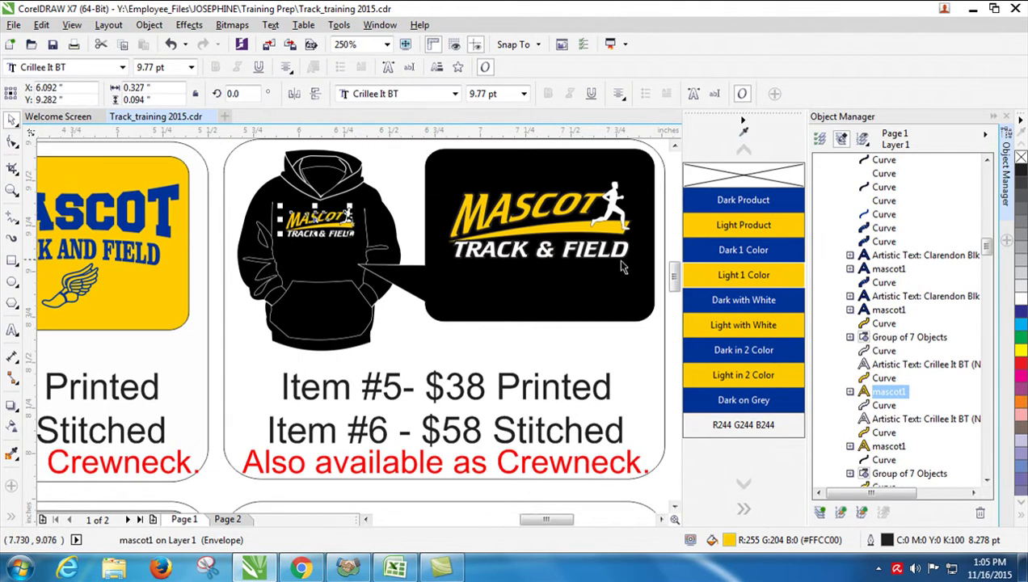
left_click(748, 335)
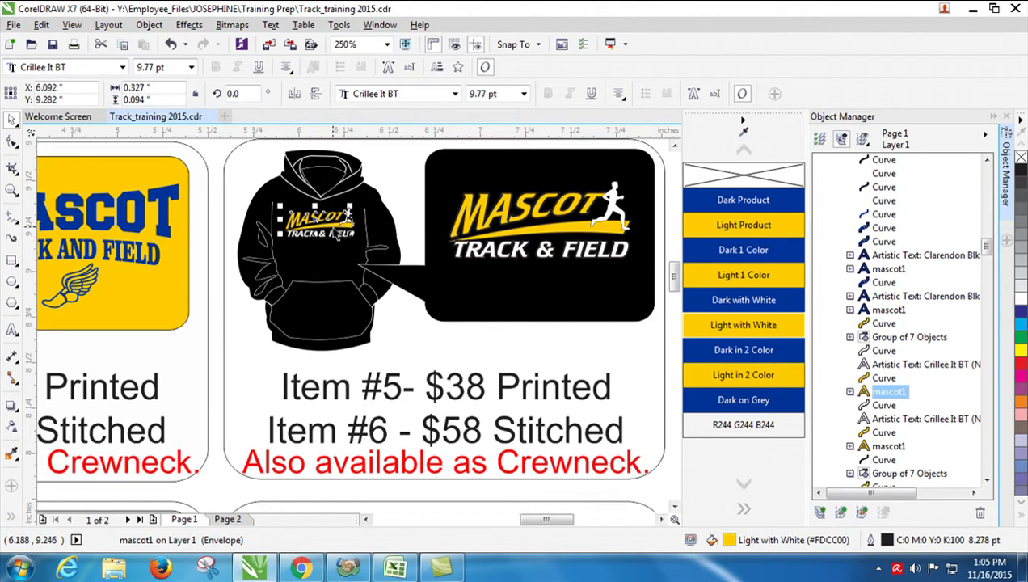
Check the fills of the Item #5 hoodie's swoosh and the callout's MASCOT lettering, swoosh, TRACK & FIELD text and runner
left_click(341, 231)
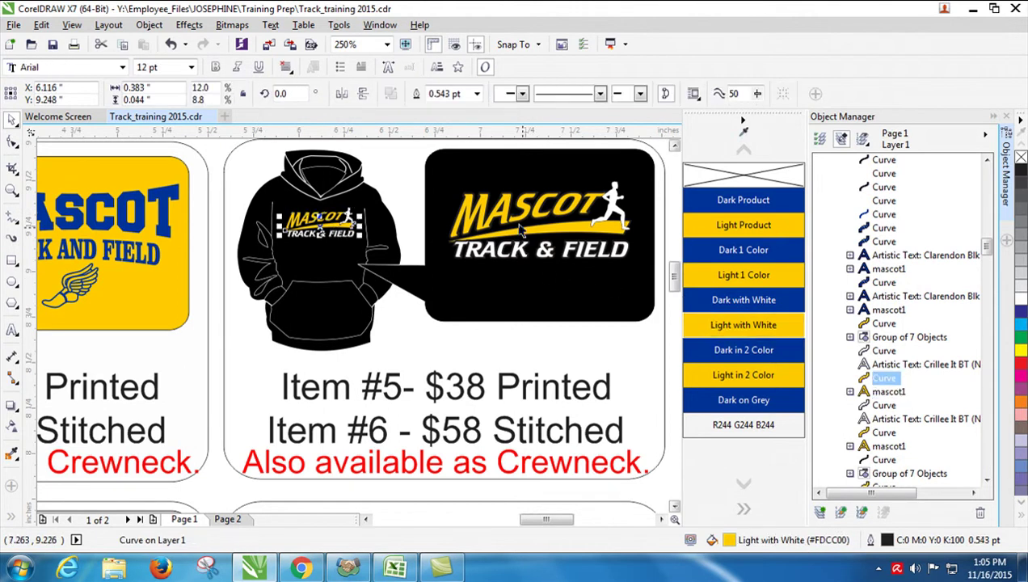
left_click(536, 247)
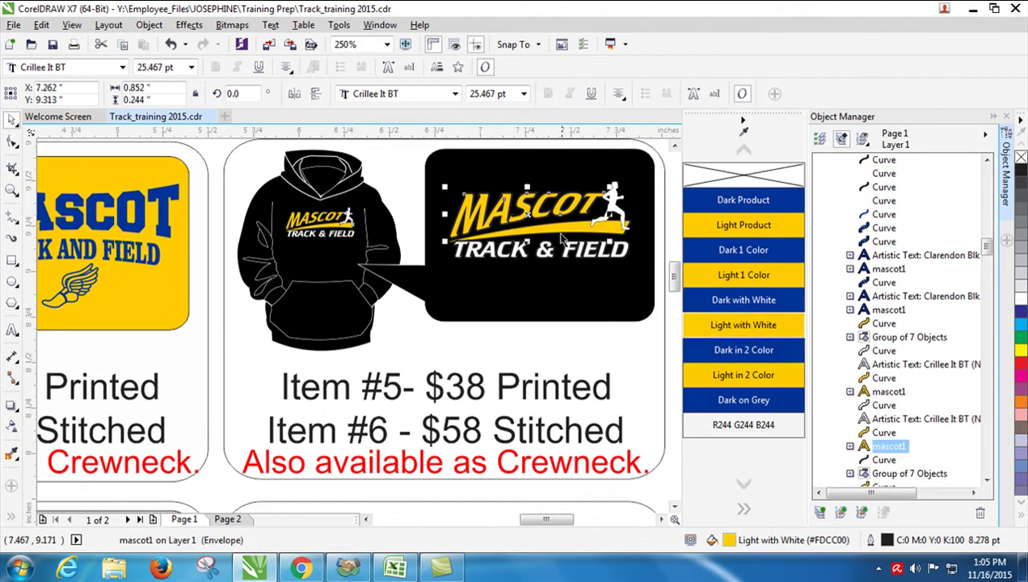
left_click(598, 229)
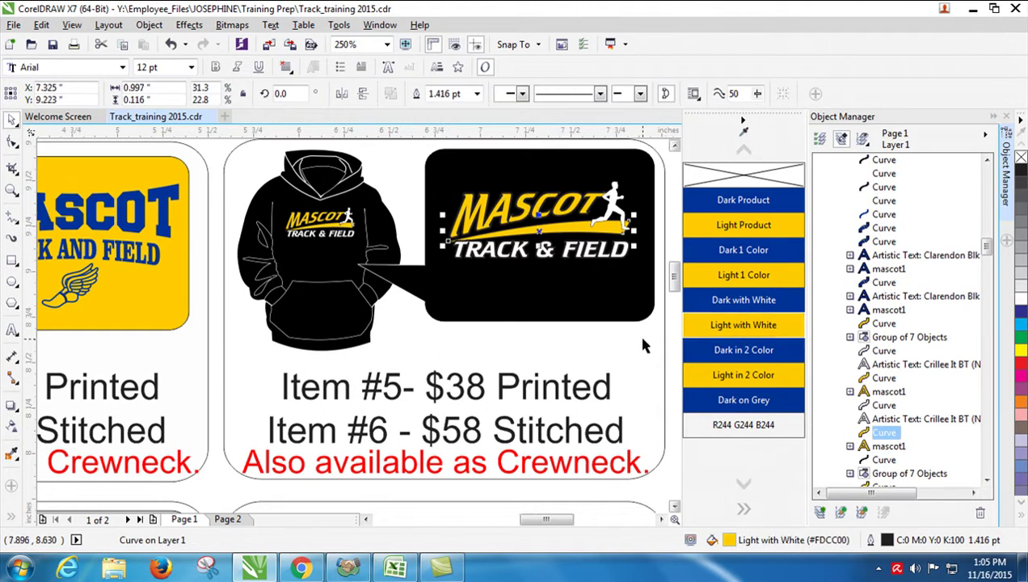
left_click(495, 236)
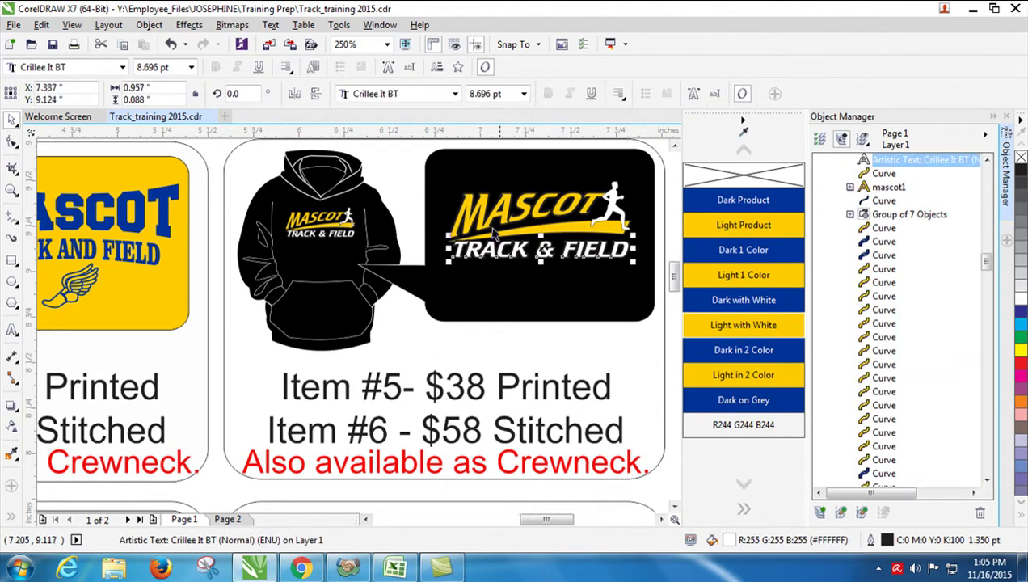
left_click(612, 202)
Try to select the grey hoodie in the Item #9 card to inspect its fill and outline
scroll(570, 340, "down", 2)
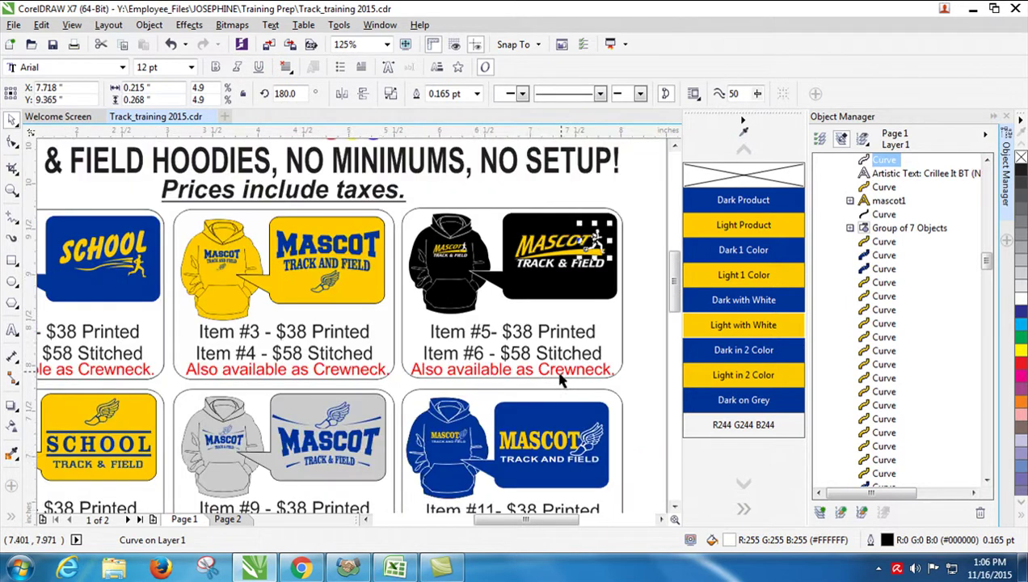
scroll(390, 346, "down", 2)
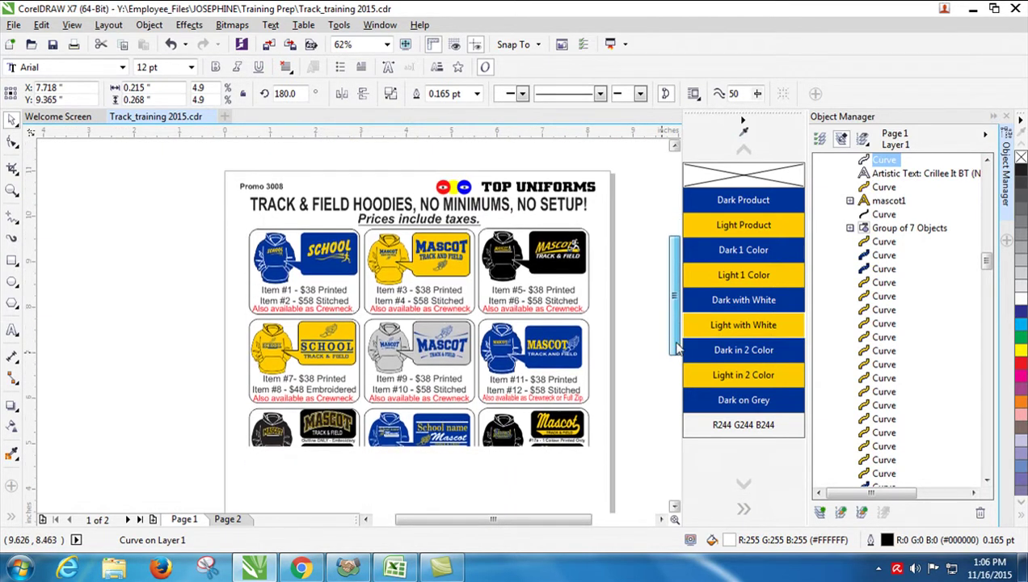
scroll(416, 339, "up", 2)
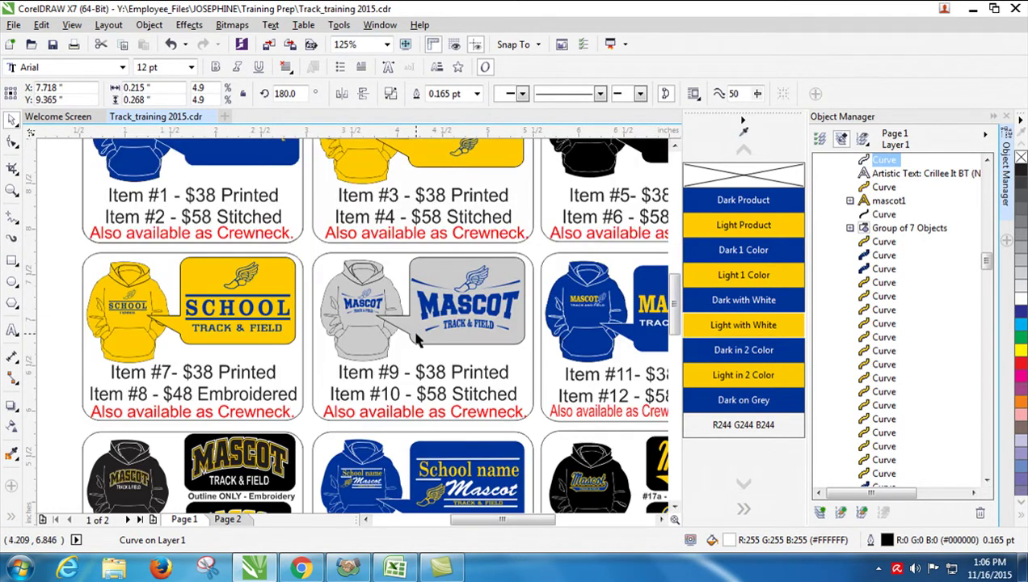
left_click(307, 254)
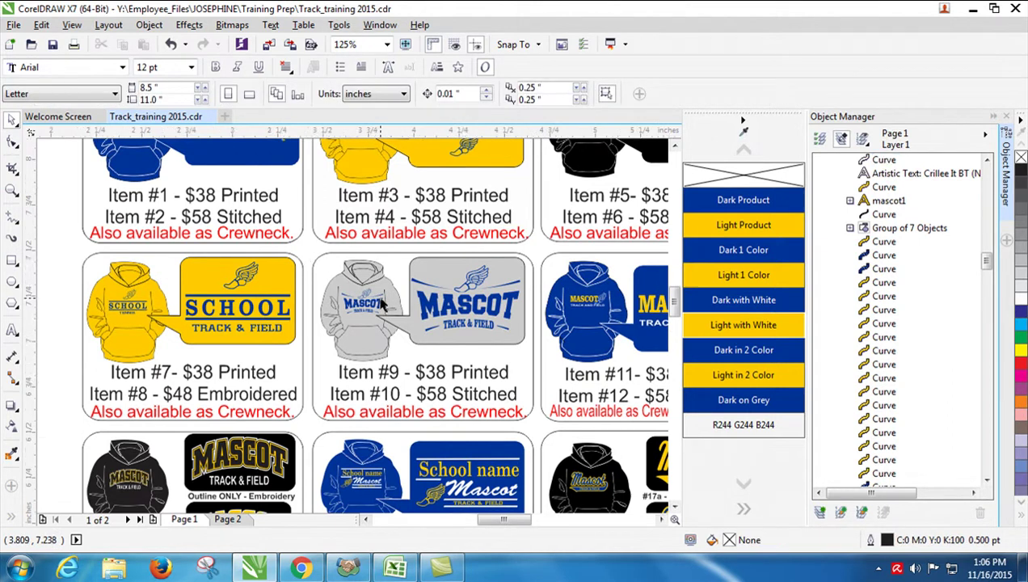
scroll(378, 303, "up", 2)
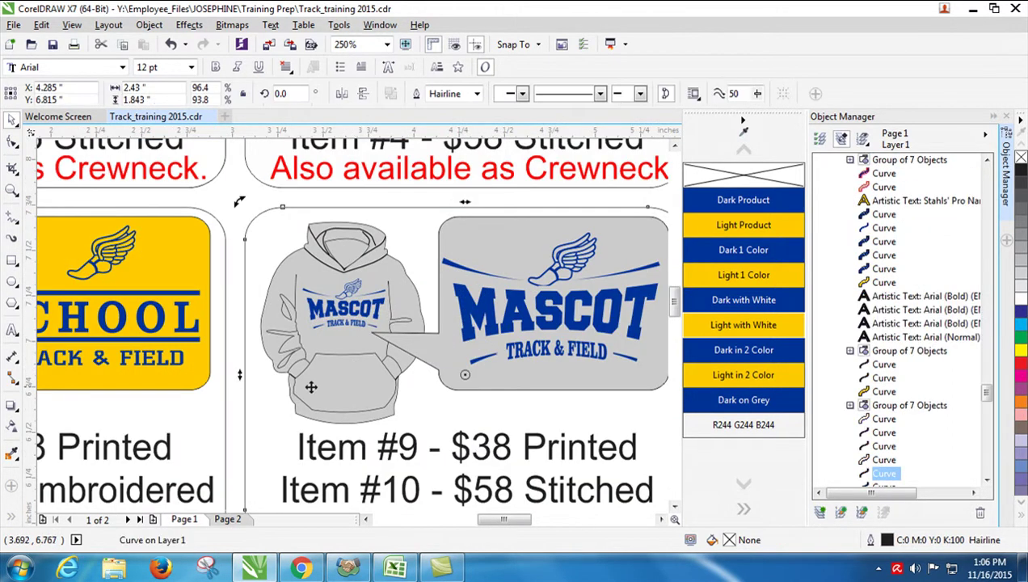
left_click(355, 387)
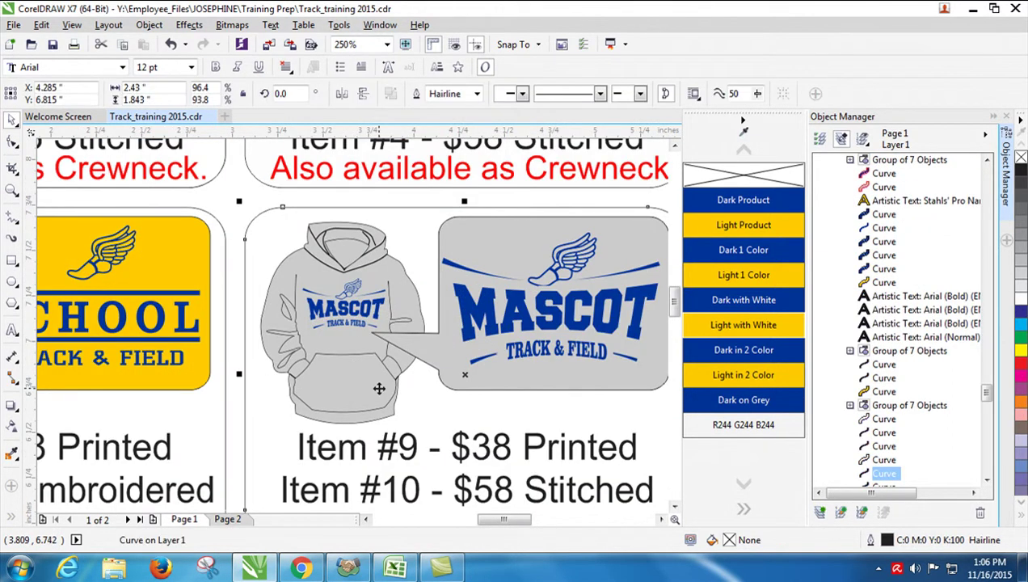
left_click(364, 364)
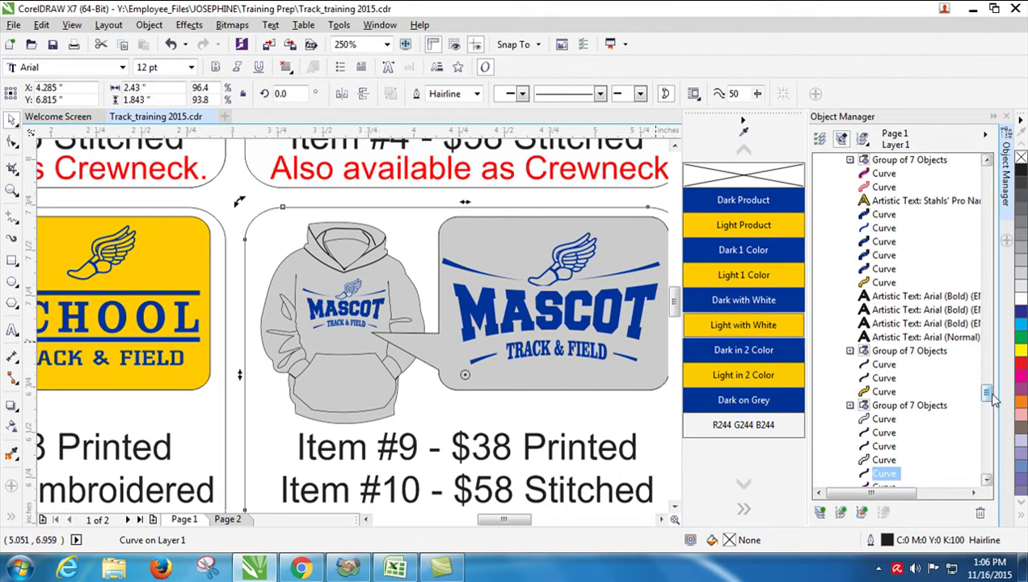
left_click_drag(987, 394, 989, 408)
left_click(307, 390)
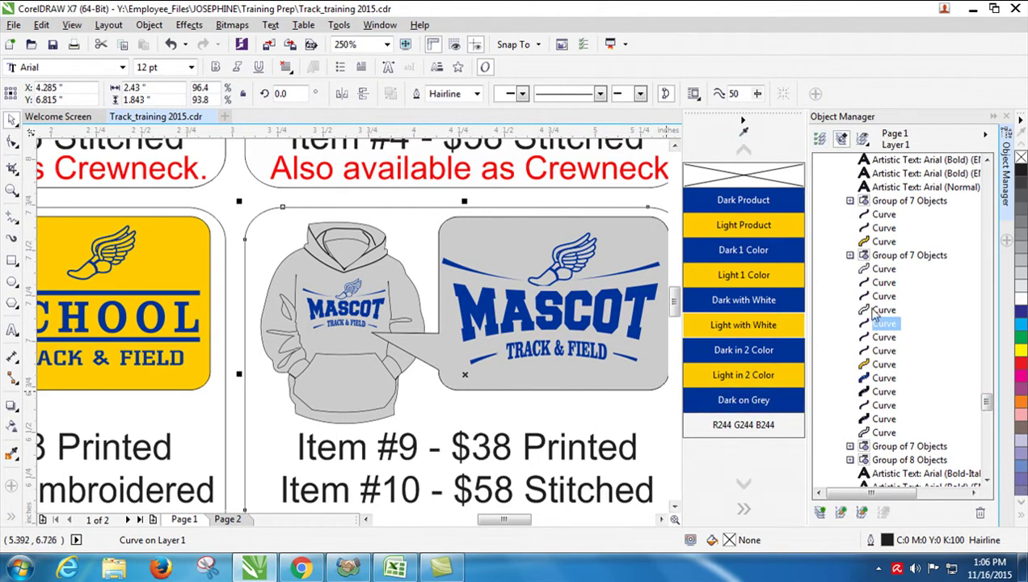
left_click(553, 499)
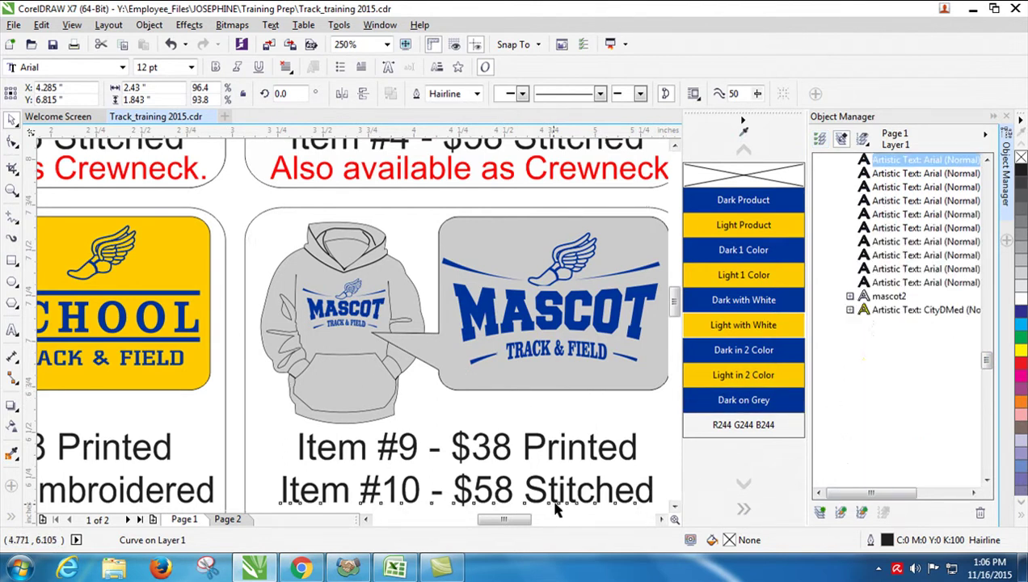
Examine the fills of the winged foot, MASCOT lettering and accent curves in the Item #9 artwork
scroll(553, 499, "down", 2)
left_click_drag(518, 526, 528, 524)
left_click(514, 408)
left_click(477, 392)
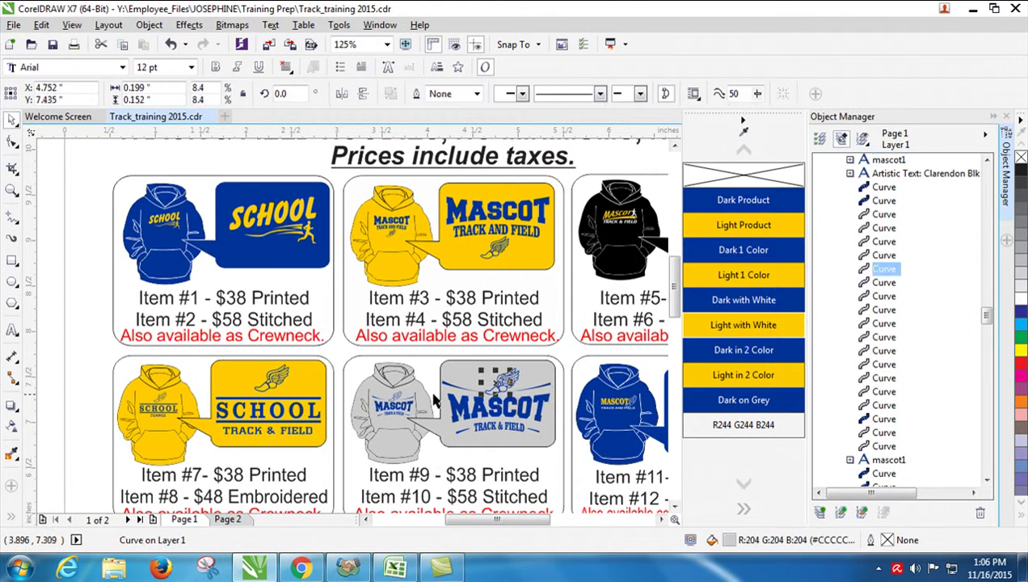
left_click(393, 404)
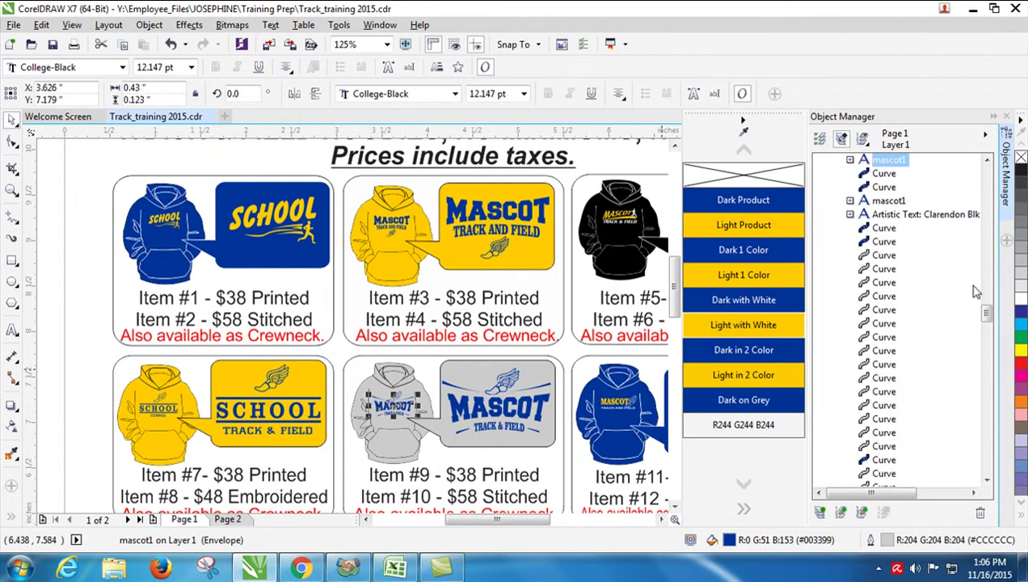
left_click(884, 255)
scroll(884, 257, "up", 4)
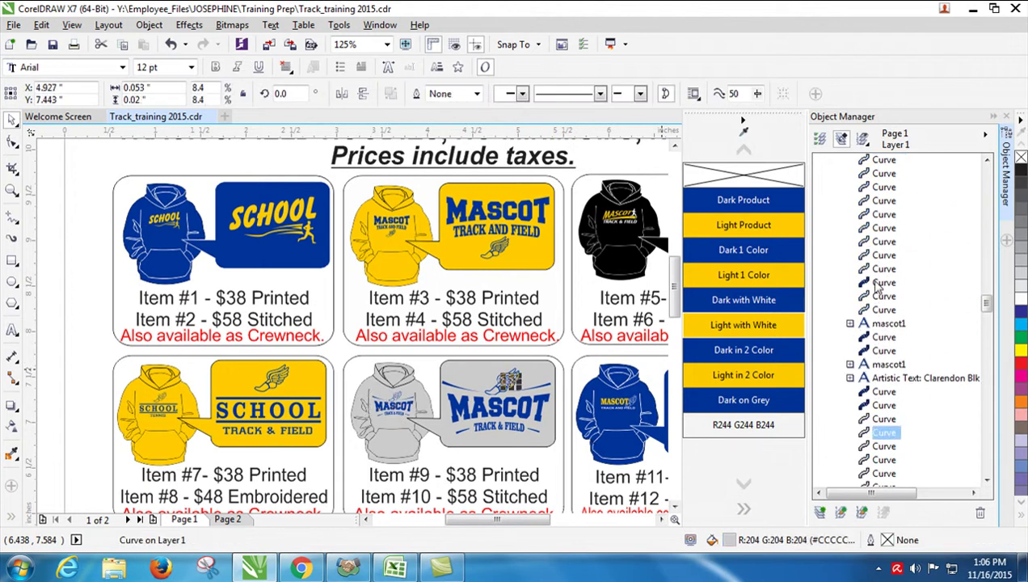
left_click(880, 284)
left_click(882, 351)
left_click(882, 391)
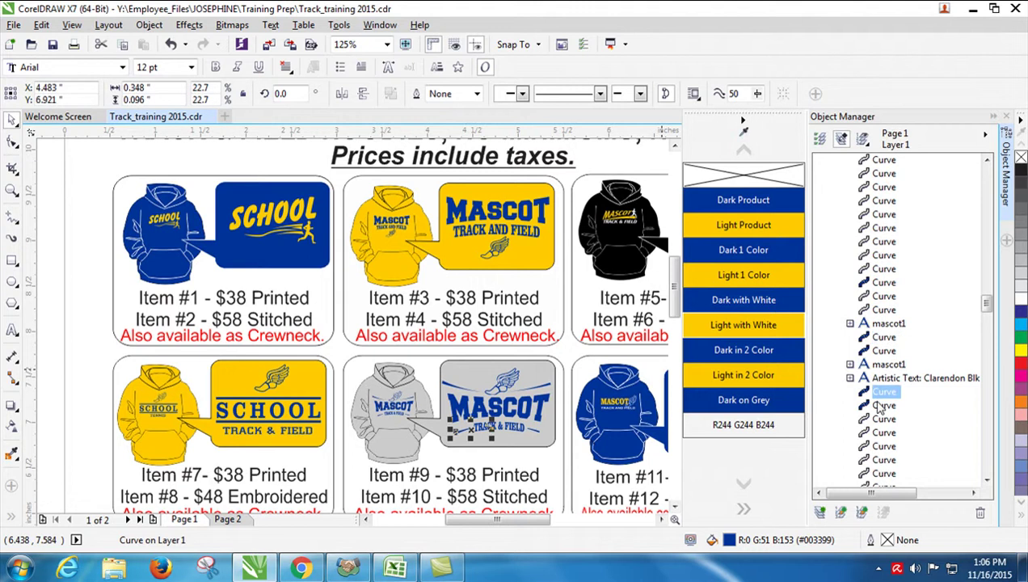
Fill the small MASCOT lettering on the grey Item #9 hoodie with the Dark on Grey swatch
left_click(343, 408)
scroll(408, 404, "up", 5)
left_click(336, 401)
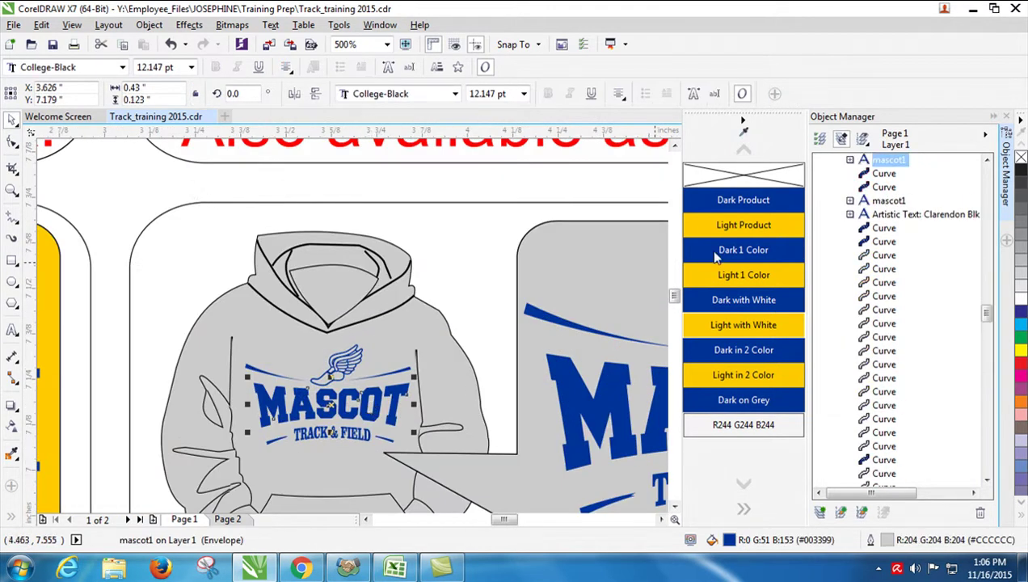
left_click(759, 408)
left_click(759, 410)
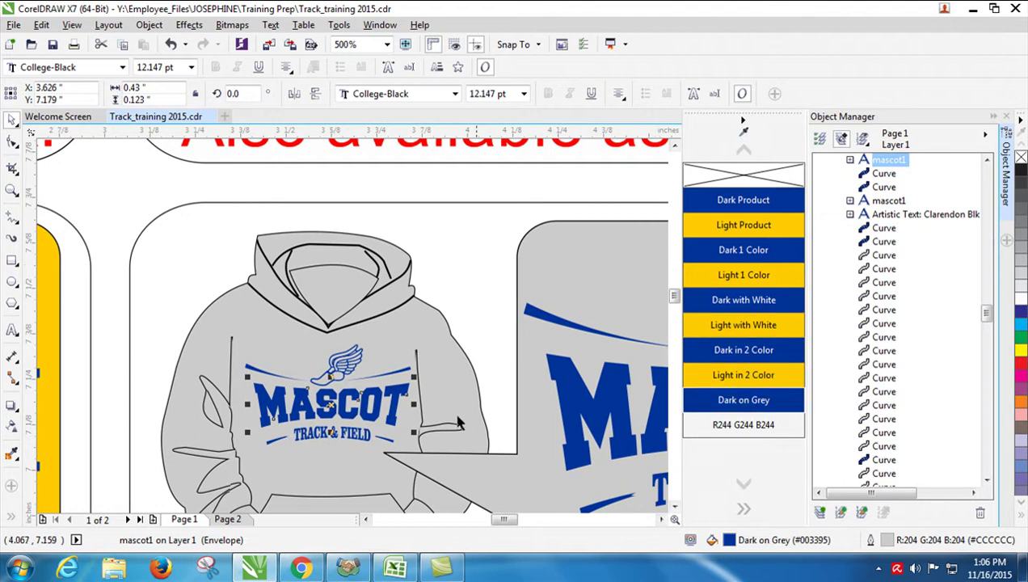
Fill the two accent curves above the MASCOT lettering on the grey Item #9 hoodie with the Dark on Grey swatch
left_click(246, 373)
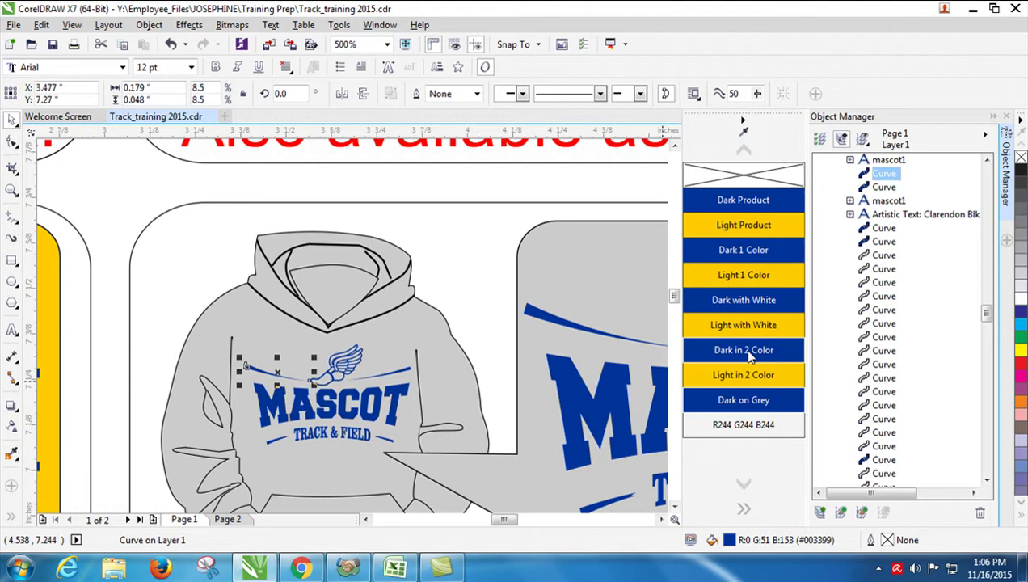
left_click(743, 399)
left_click(394, 379)
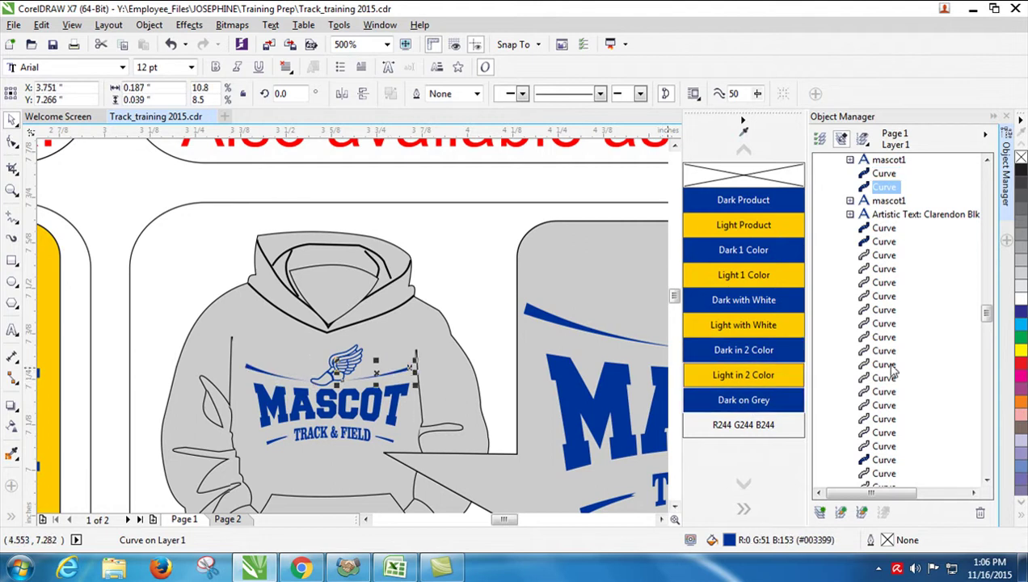
left_click(740, 399)
Fill the two small accent curves flanking TRACK & FIELD on the Item #9 hoodie with Dark on Grey, and check that text's fill
left_click(270, 443)
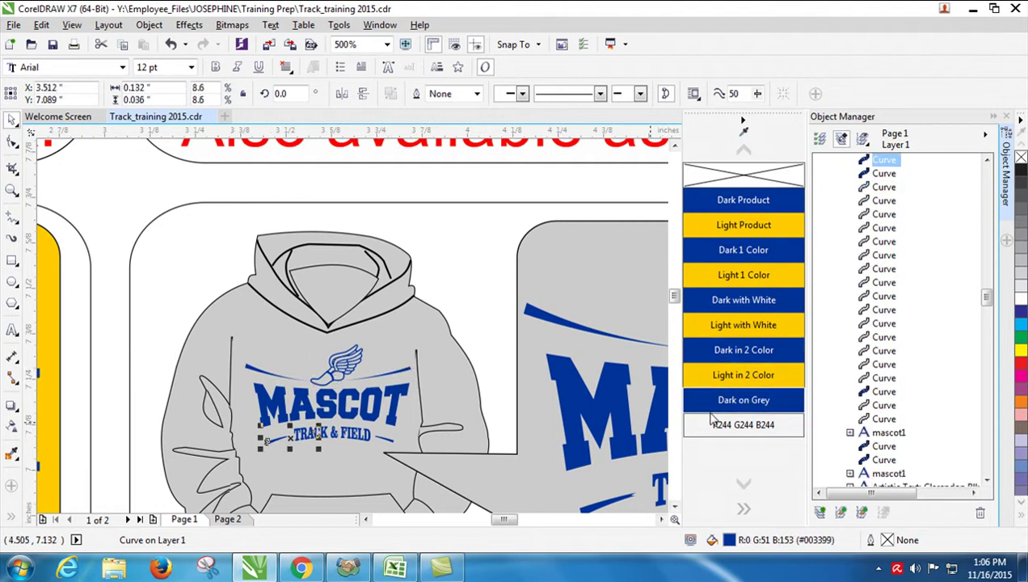
left_click(767, 405)
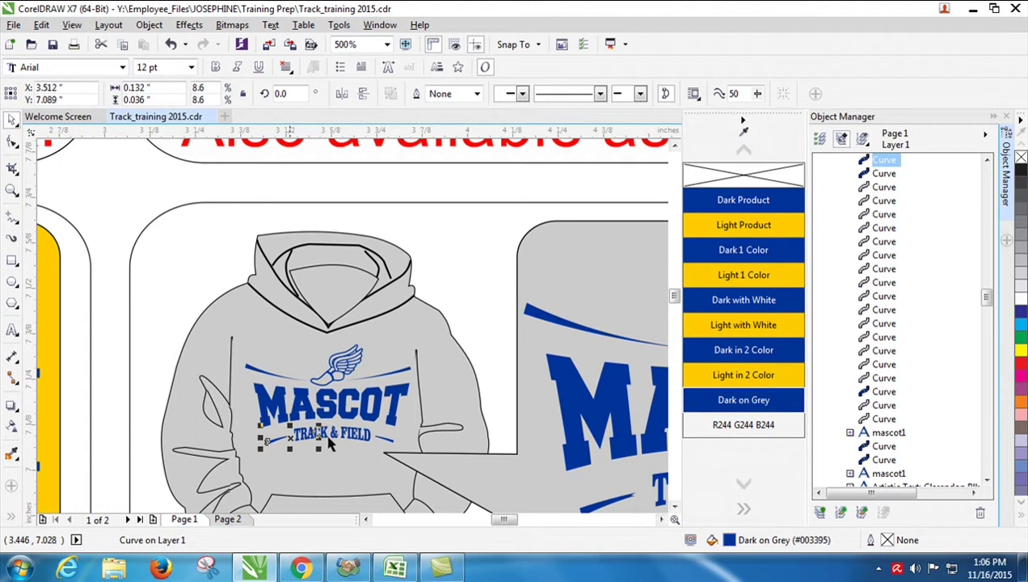
left_click(386, 438)
left_click(743, 406)
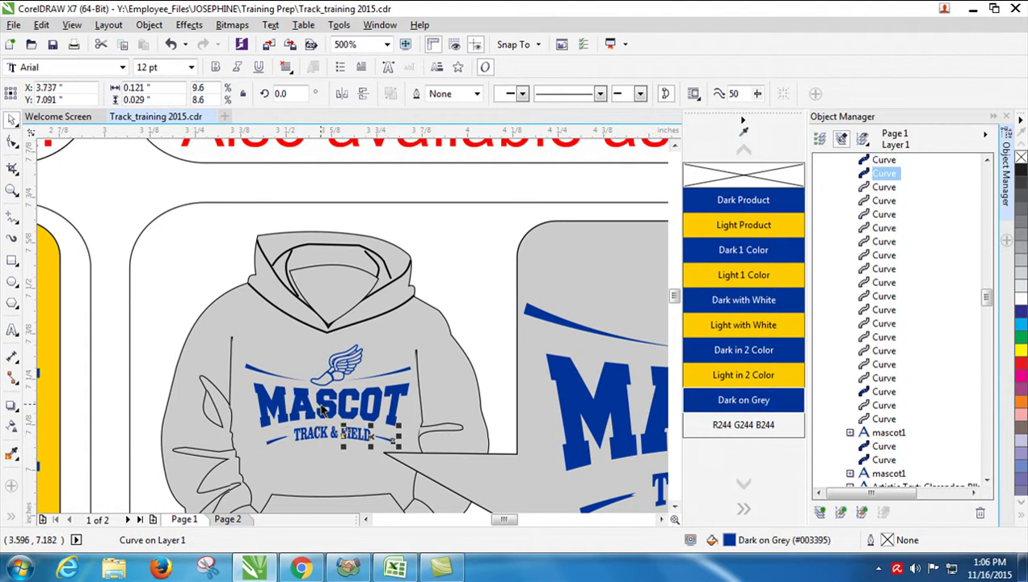
left_click(314, 432)
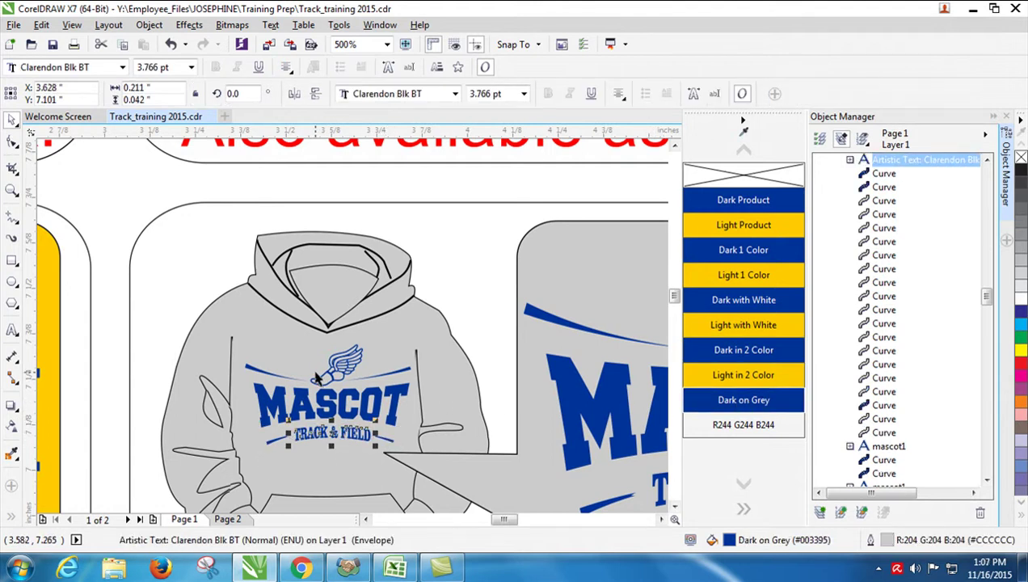
Fill the blue winged-foot curve on the Item #9 hoodie with the Dark on Grey swatch, leaving out its grey inner curves
left_click(339, 369)
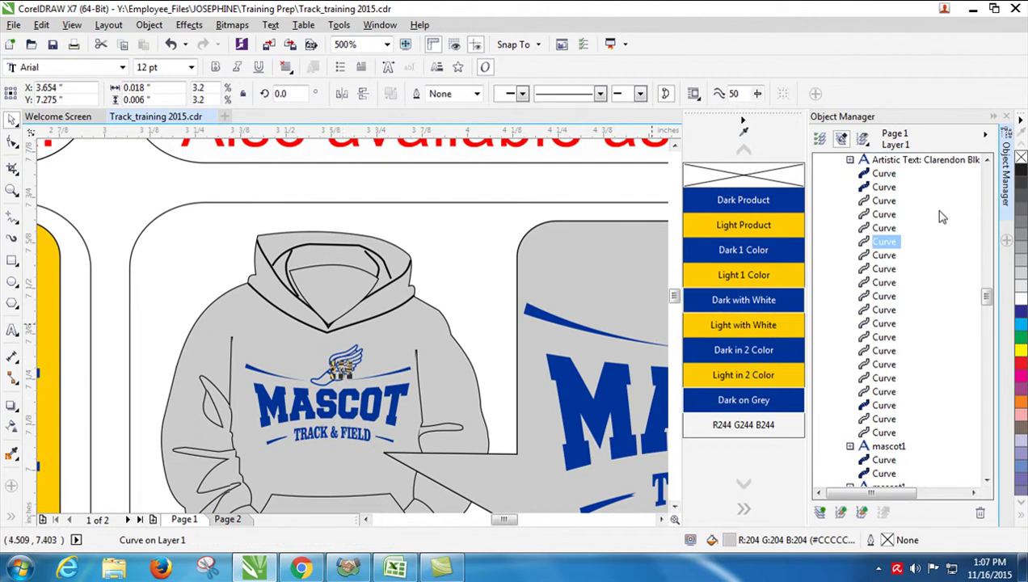
left_click(883, 188)
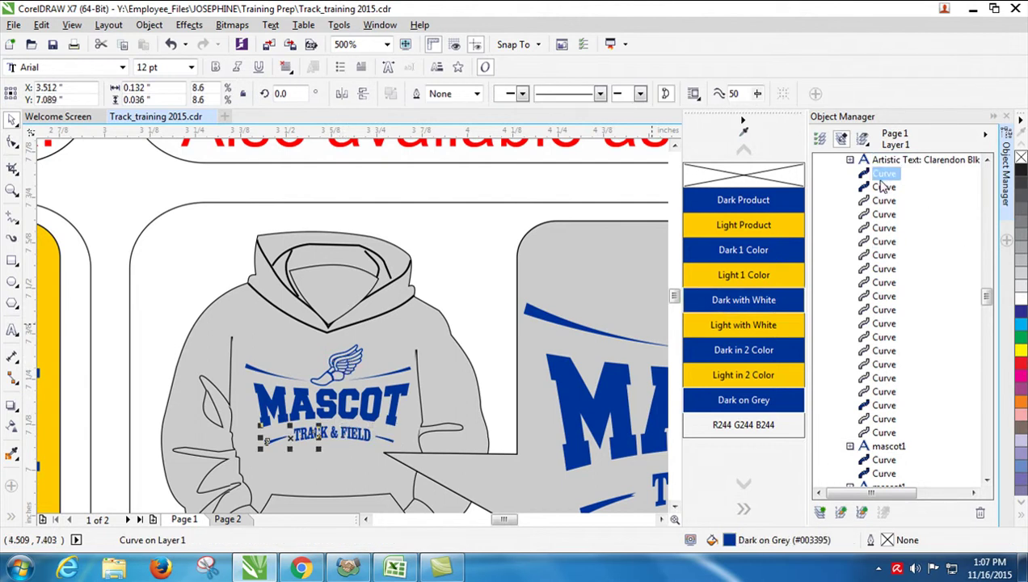
left_click(340, 369)
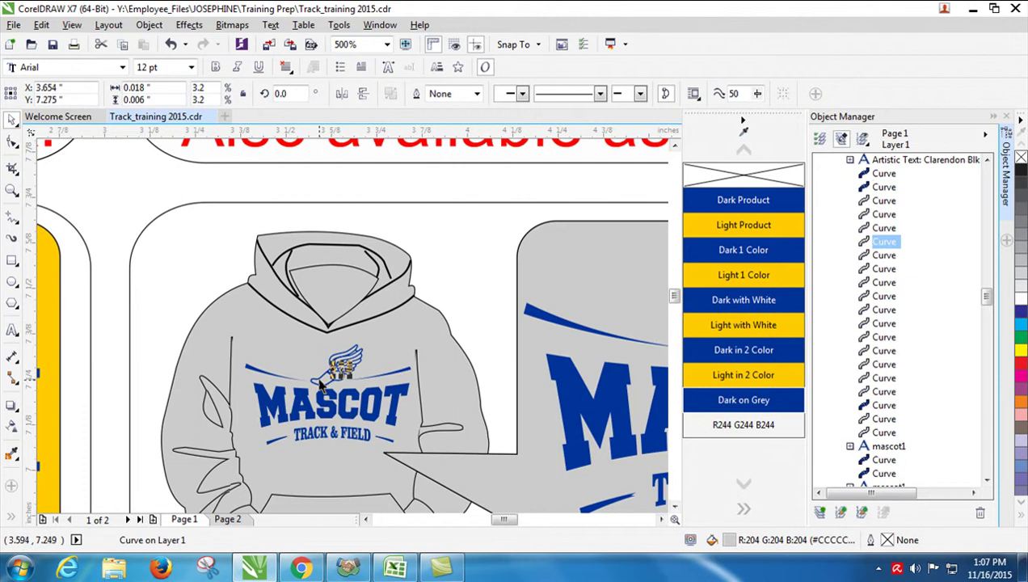
left_click(344, 362)
scroll(323, 382, "up", 1)
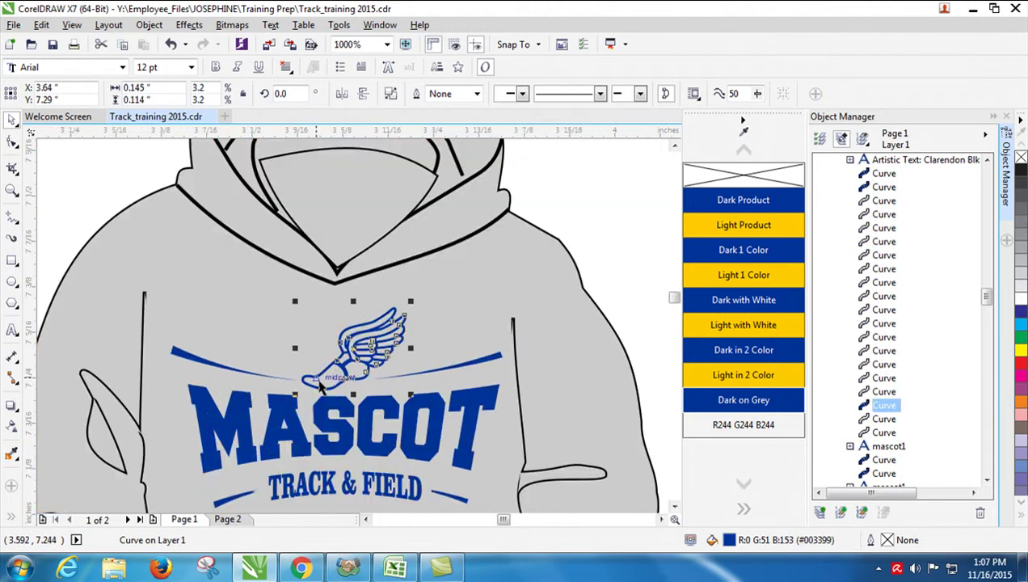
left_click(885, 406)
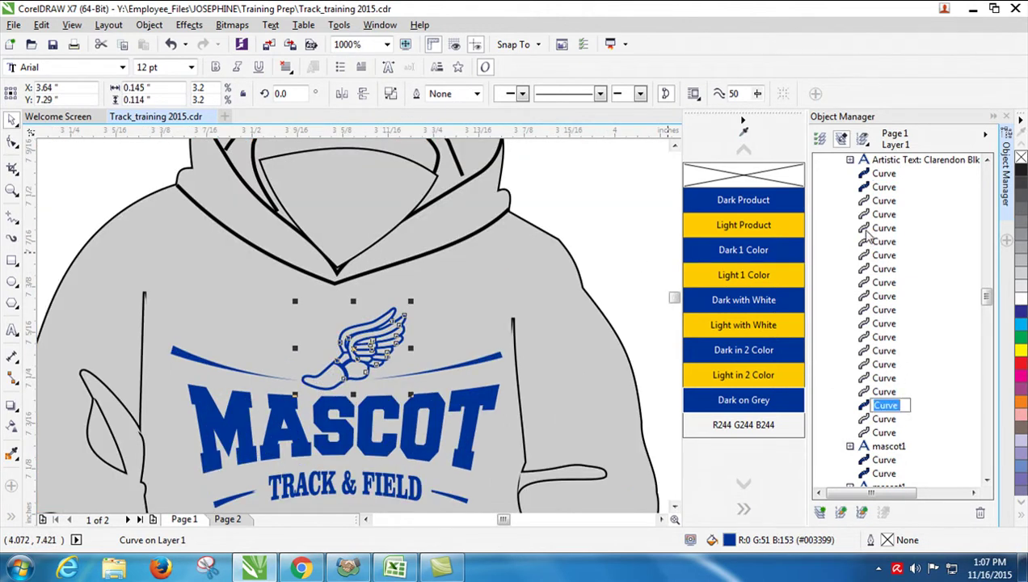
left_click(883, 176)
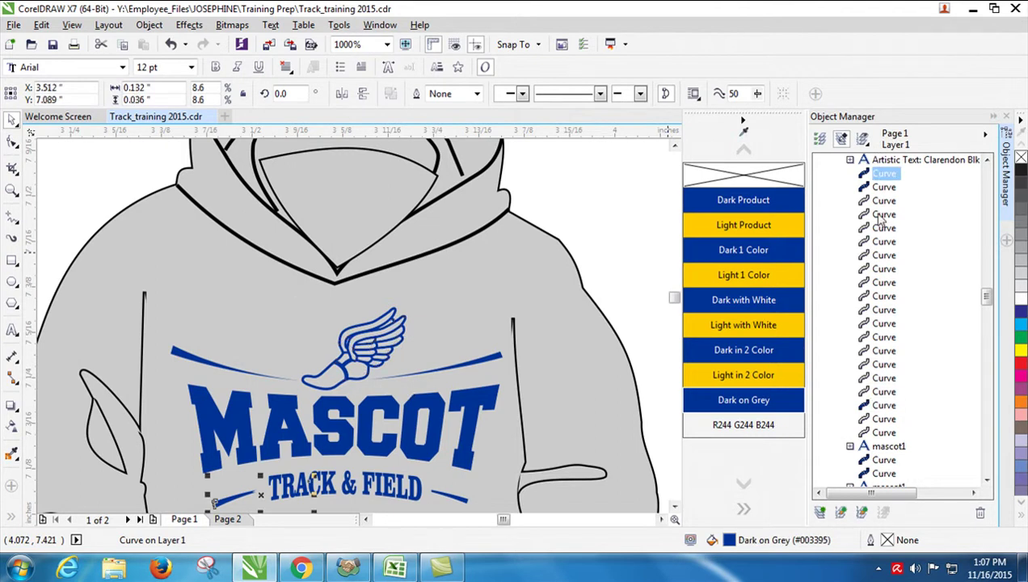
left_click(884, 406)
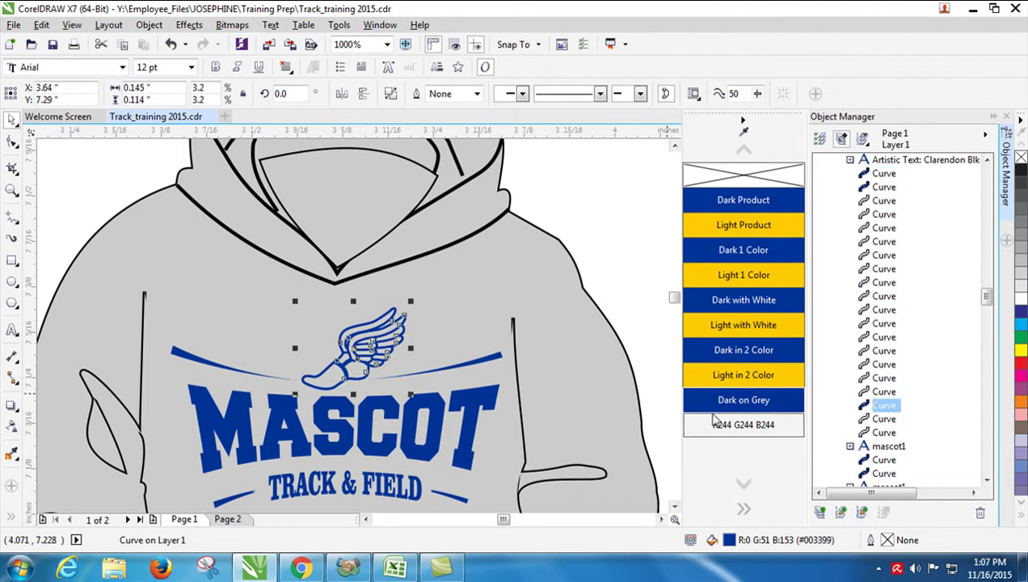
left_click(775, 399)
Apply the Dark on Grey swatch to the Item #9 callout's lower accent curve and TRACK & FIELD text, working through its lettering and curves
left_click(598, 319)
scroll(630, 300, "down", 1)
scroll(631, 301, "down", 1)
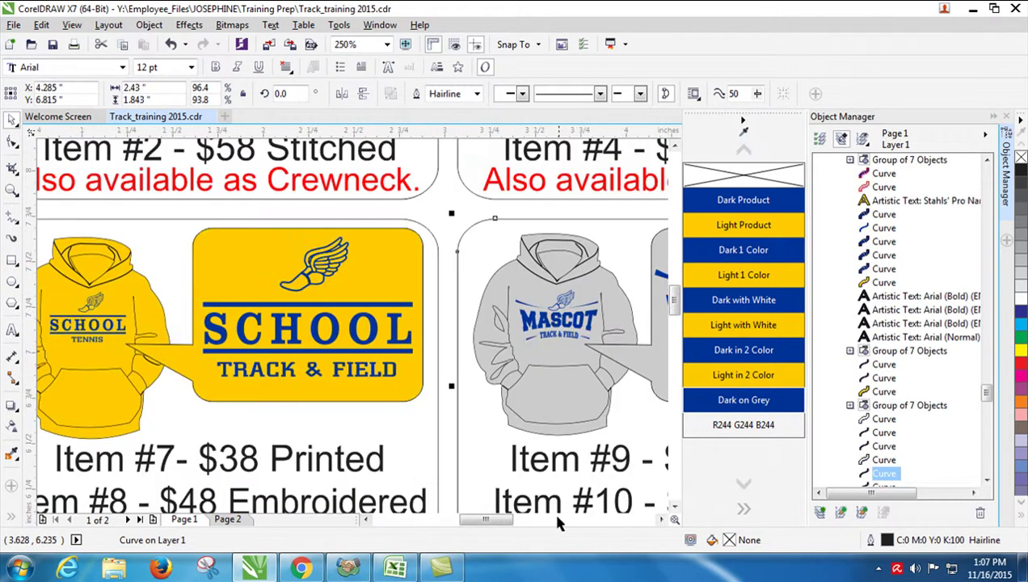
left_click_drag(497, 519, 530, 520)
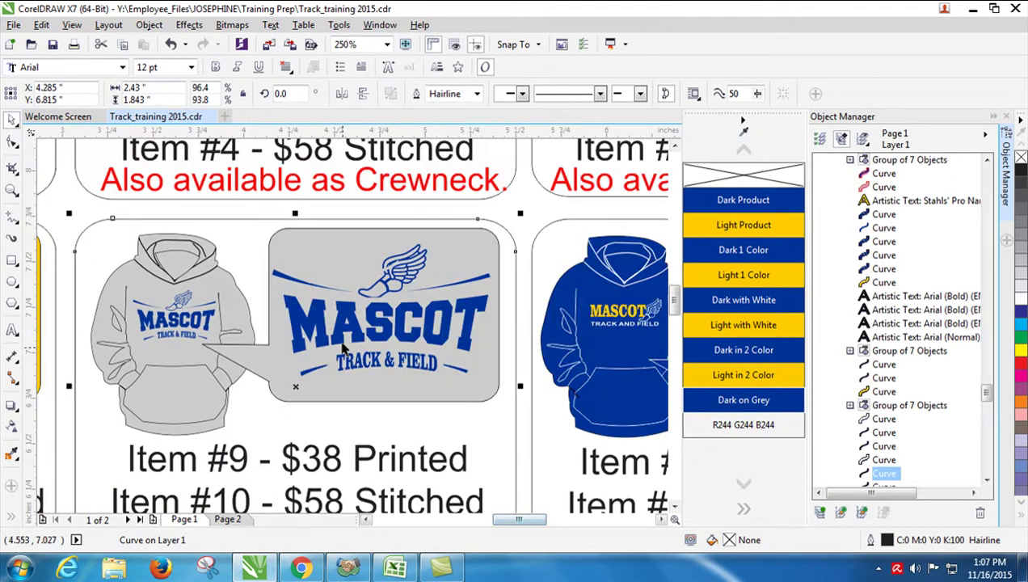
left_click(324, 319)
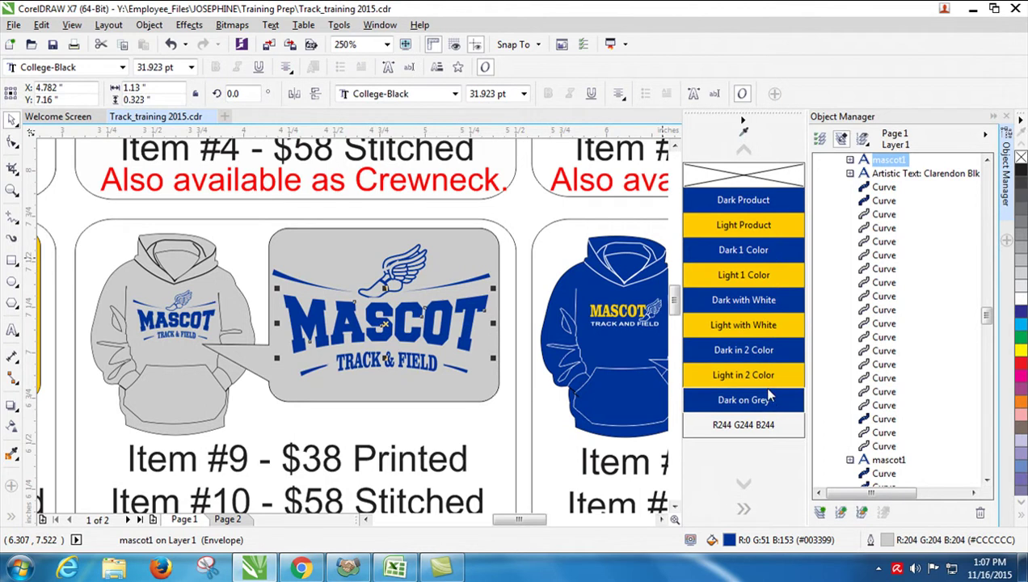
left_click(299, 281)
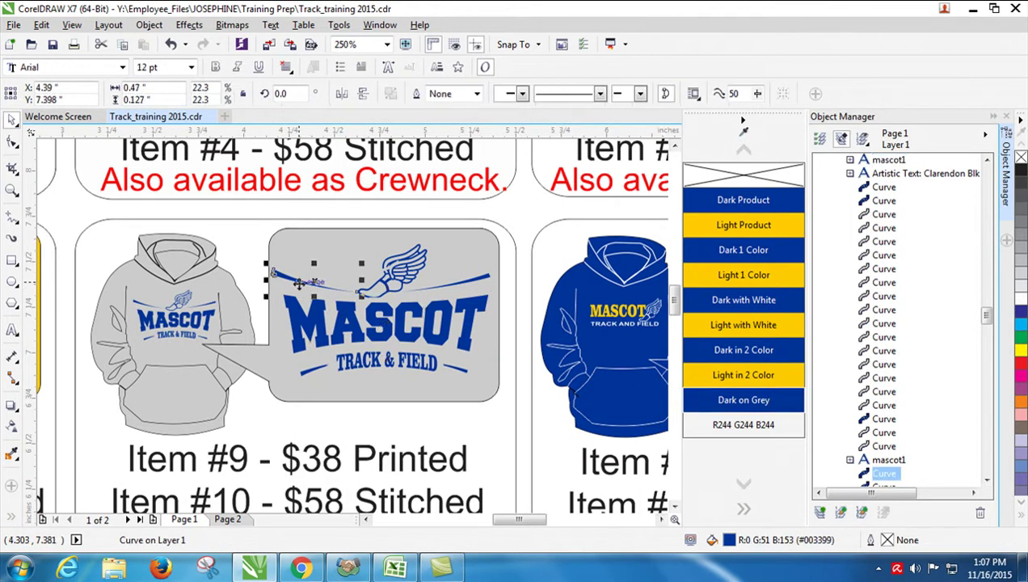
left_click(312, 370)
left_click(743, 399)
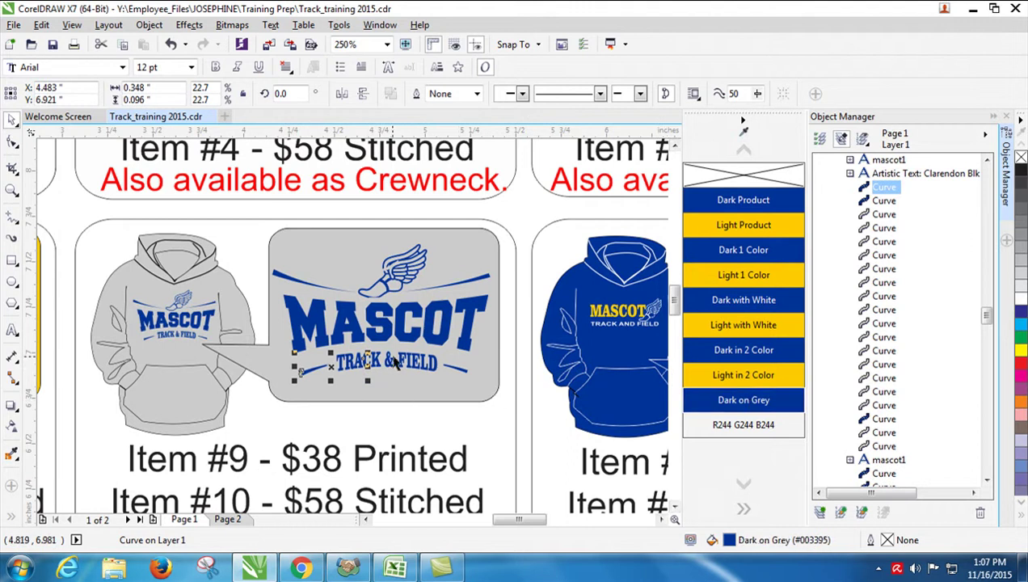
left_click(385, 363)
left_click(734, 397)
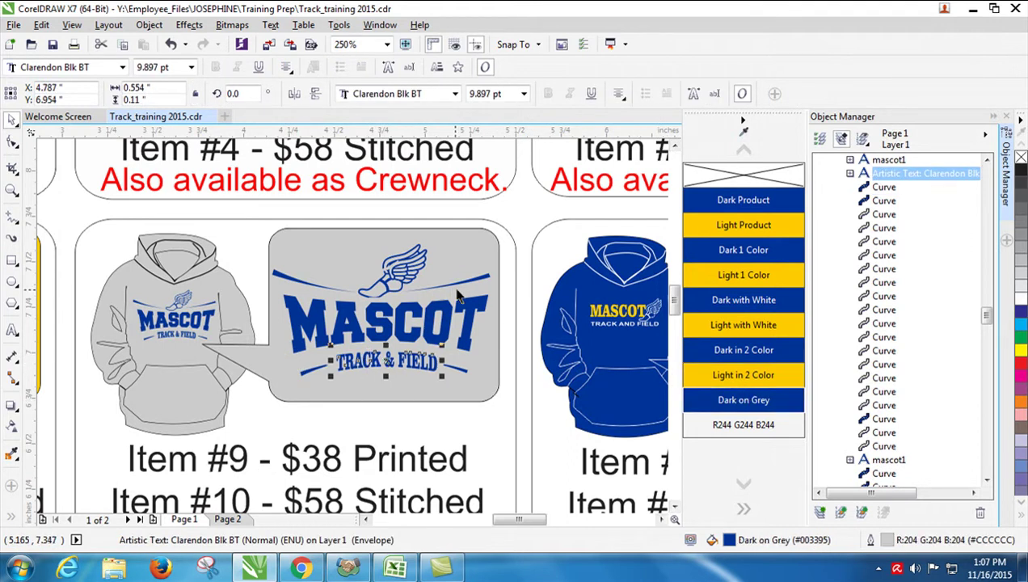
Try to fill all the artwork in the Item #9 callout at once with the Dark on Grey swatch
left_click(457, 281)
left_click_drag(526, 211, 268, 396)
left_click(727, 398)
left_click(505, 193)
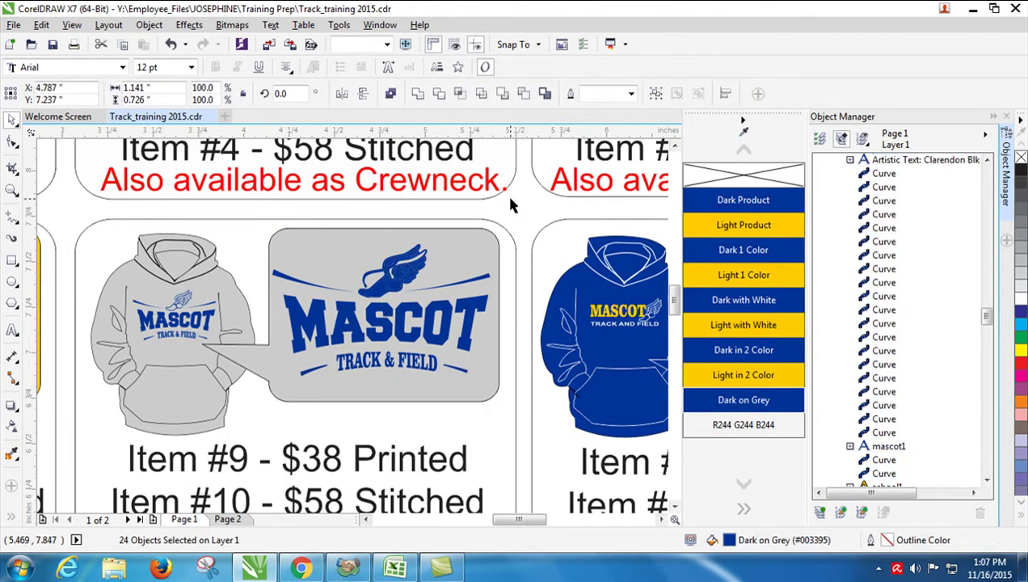
left_click_drag(501, 209, 347, 315)
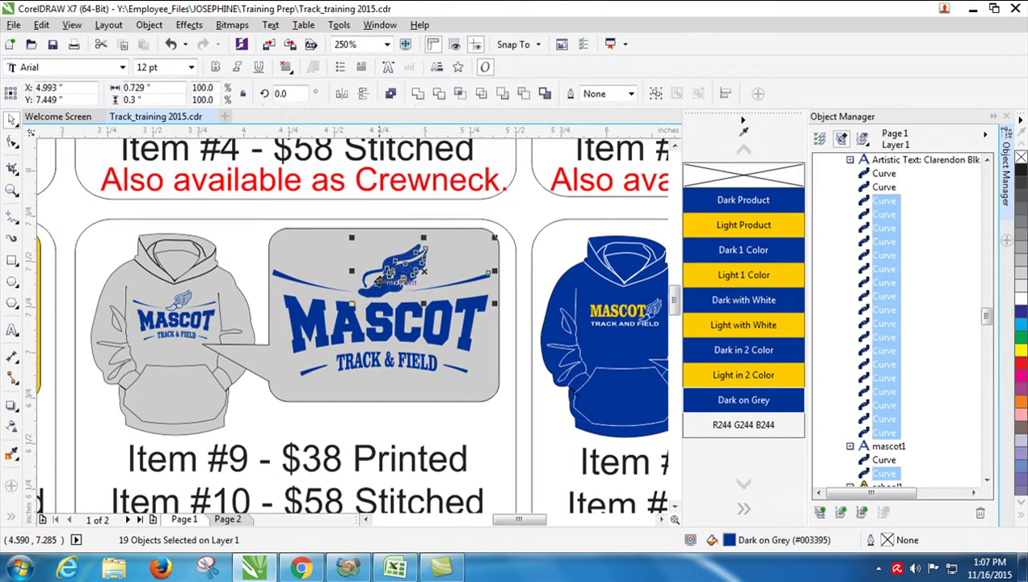
left_click(486, 226)
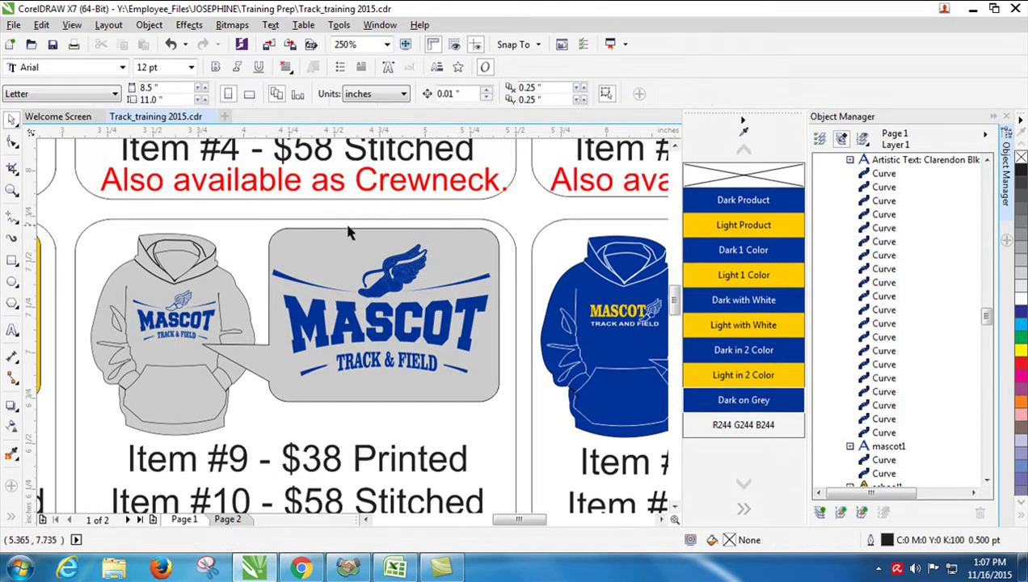
Examine the fills of the individual winged-foot shapes in the Item #9 callout
scroll(398, 287, "up", 2)
left_click(389, 317)
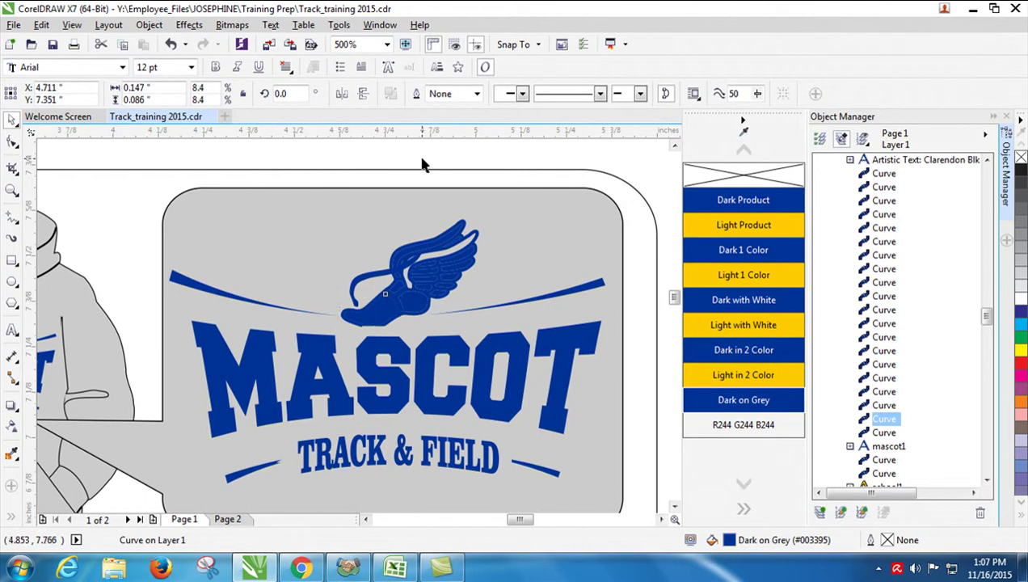
left_click(400, 173)
left_click(365, 317)
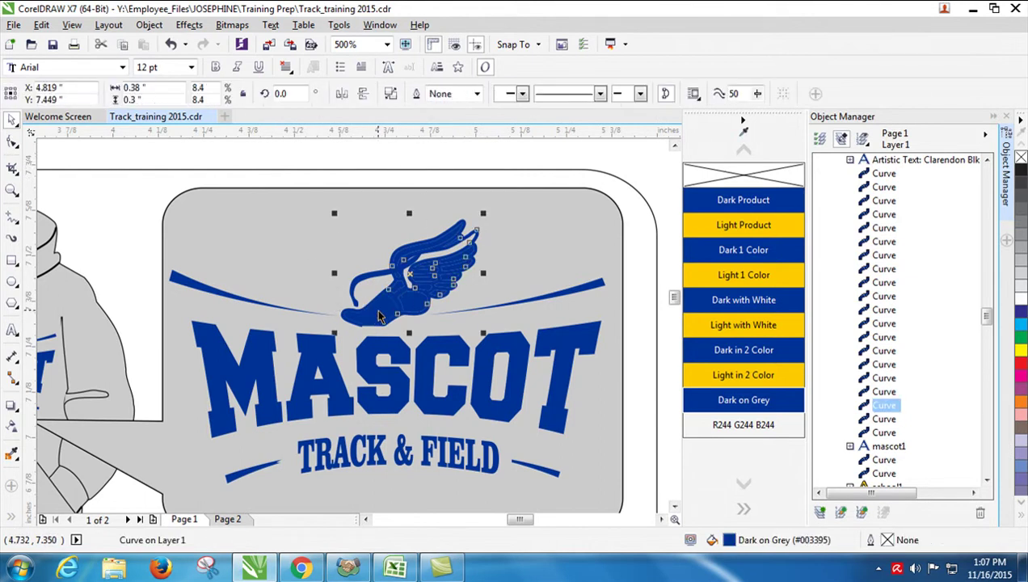
left_click(375, 314)
left_click(383, 314)
left_click(397, 304)
left_click(416, 299)
left_click(416, 300)
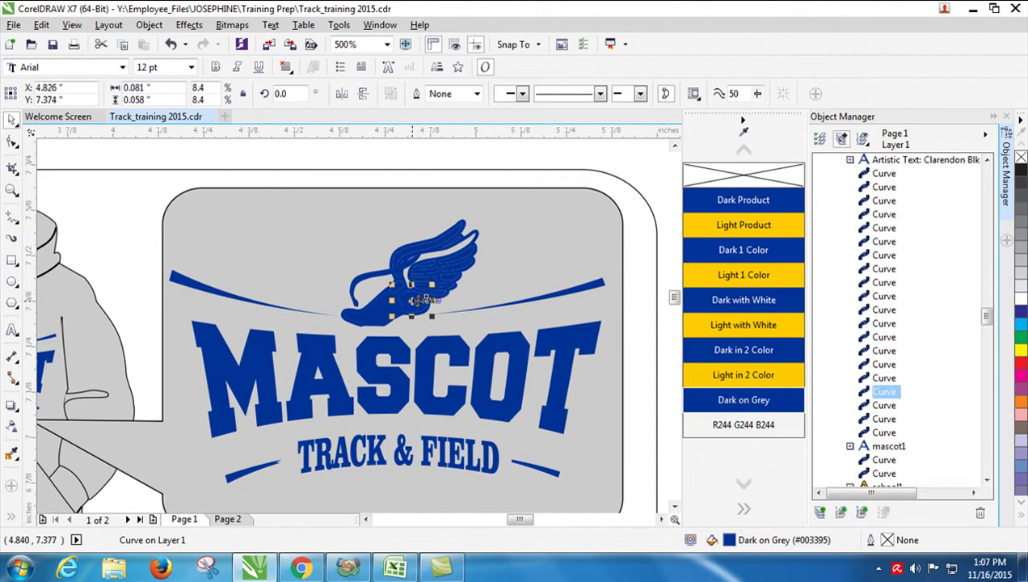
left_click(398, 307)
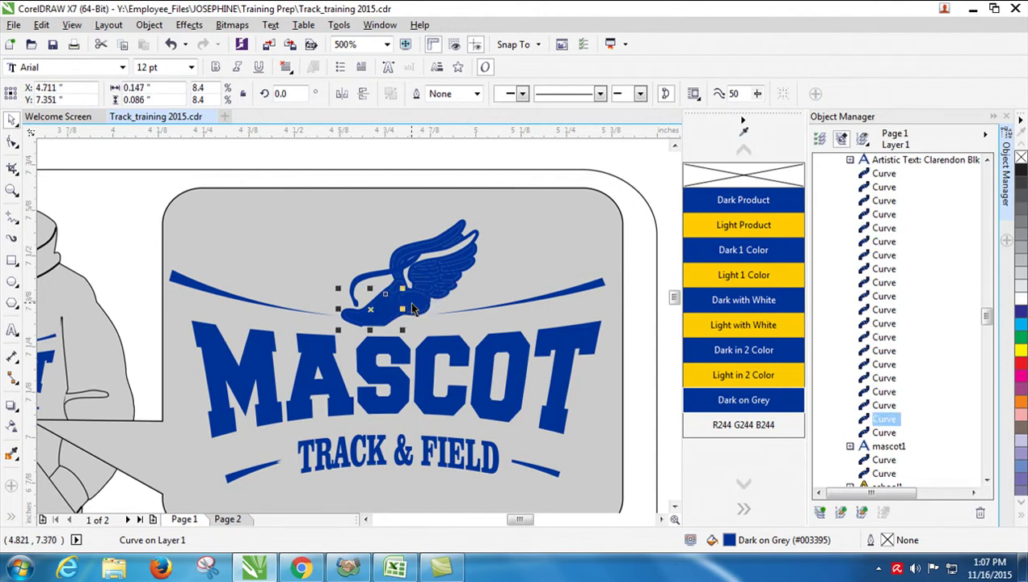
Undo the Dark on Grey fill applied to all the Item #9 callout artwork
left_click(459, 156)
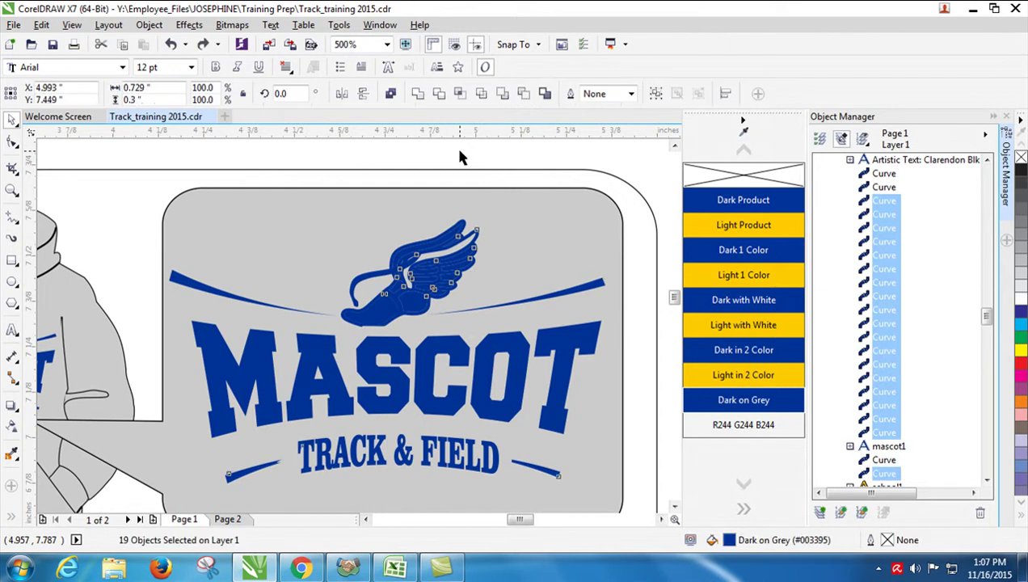
key("Tab")
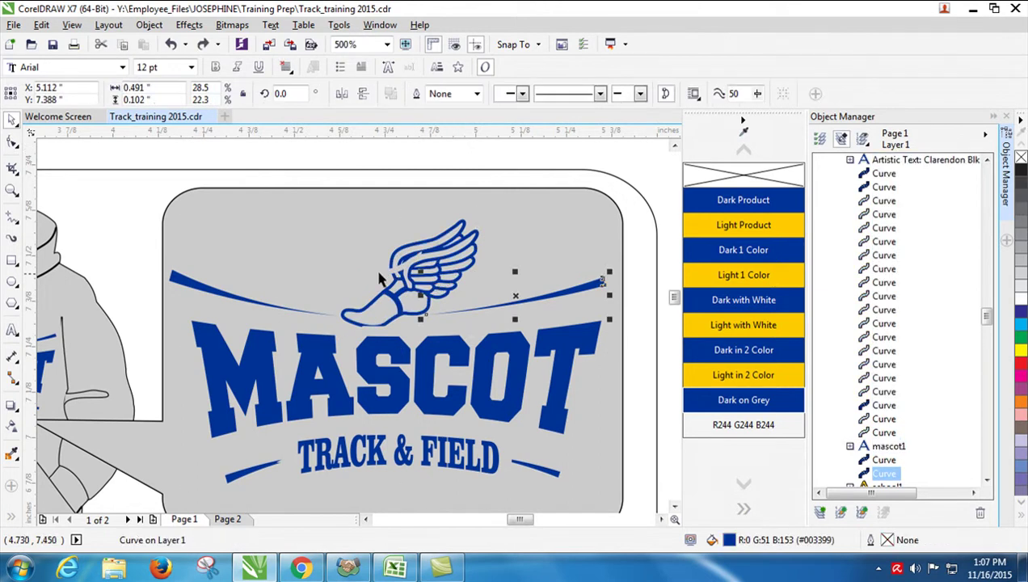
left_click(386, 274)
key("Escape")
Fill the MASCOT lettering in the blue Item #11 callout with the Light with White swatch
scroll(563, 177, "down", 1)
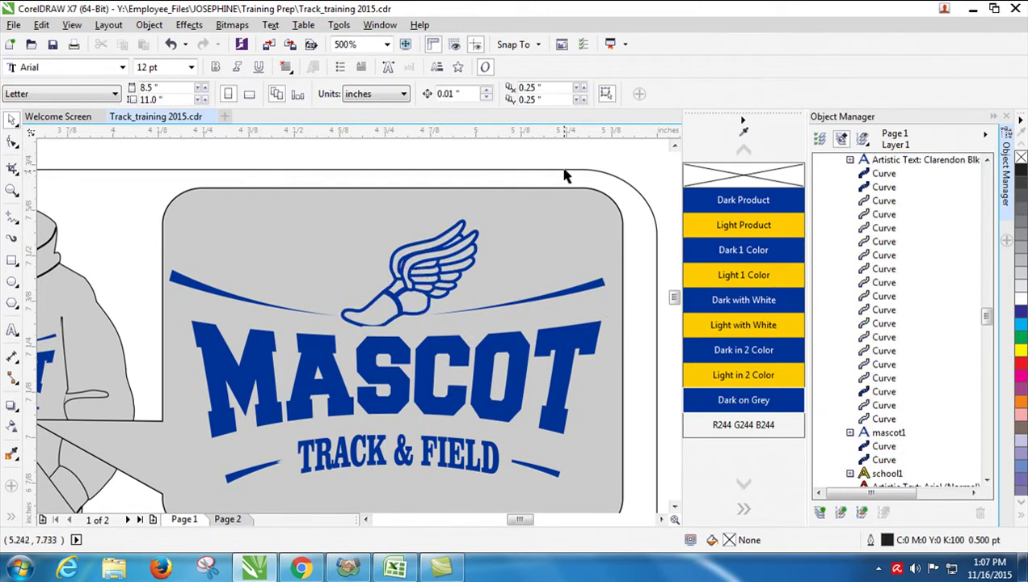
scroll(566, 172, "down", 2)
scroll(553, 341, "down", 2)
left_click_drag(517, 519, 577, 516)
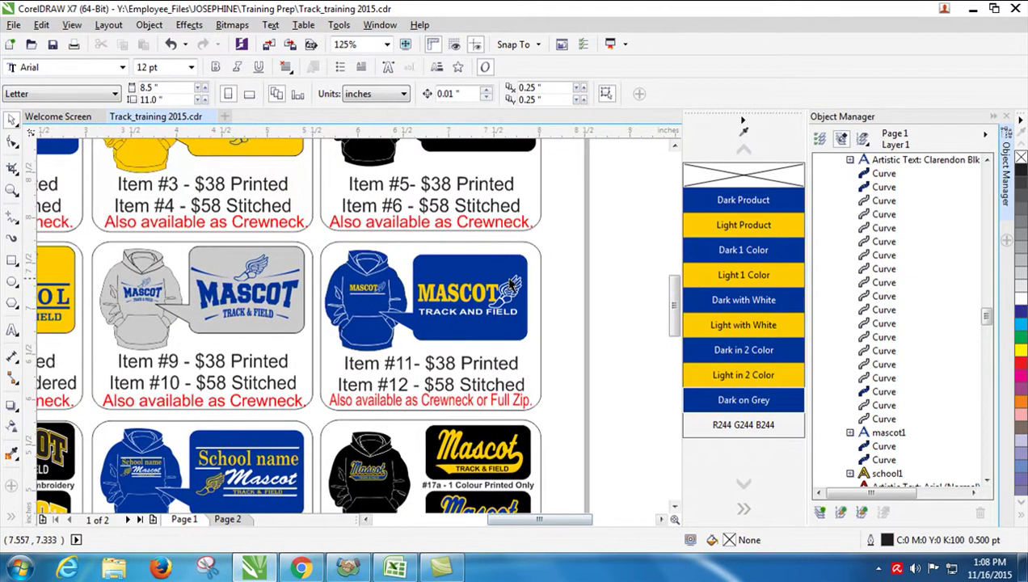
left_click(467, 303)
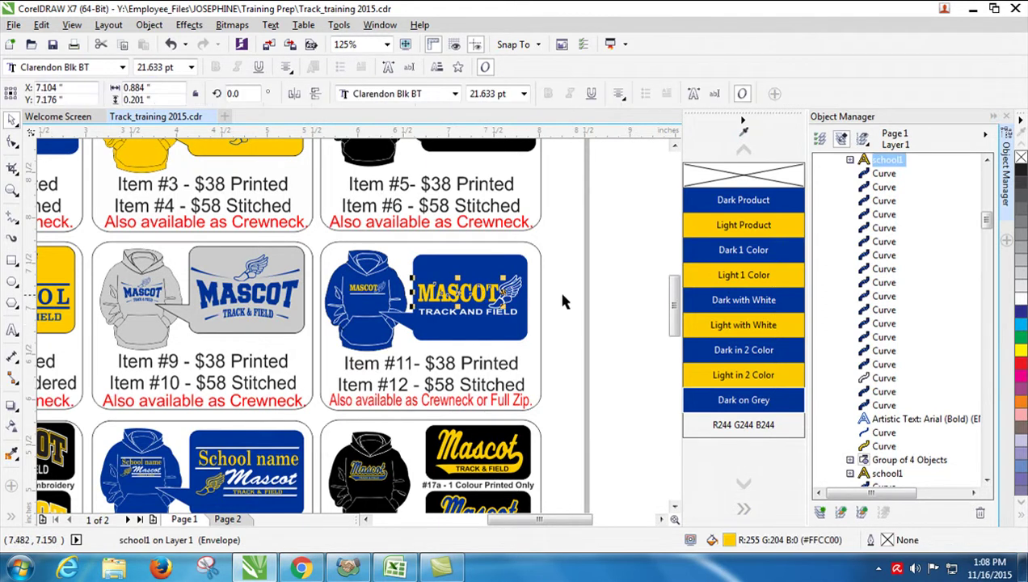
left_click(738, 326)
key("Escape")
Fill the small MASCOT lettering on the blue Item #11 hoodie with the Light with White swatch
scroll(416, 291, "up", 2)
left_click(301, 288)
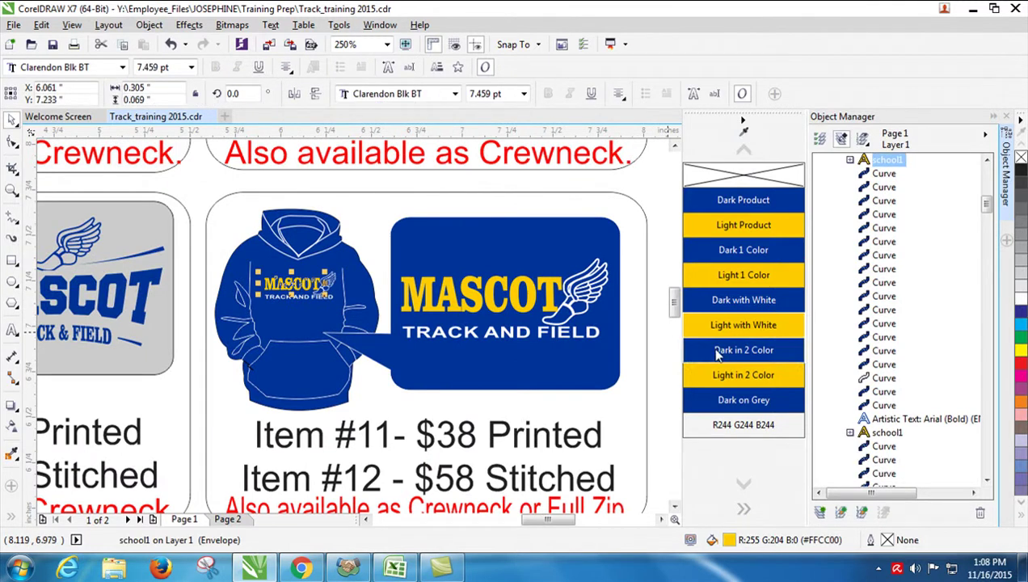
left_click(733, 327)
Fill the blue background shape of the Item #11 callout with the Dark Product swatch
left_click(565, 214)
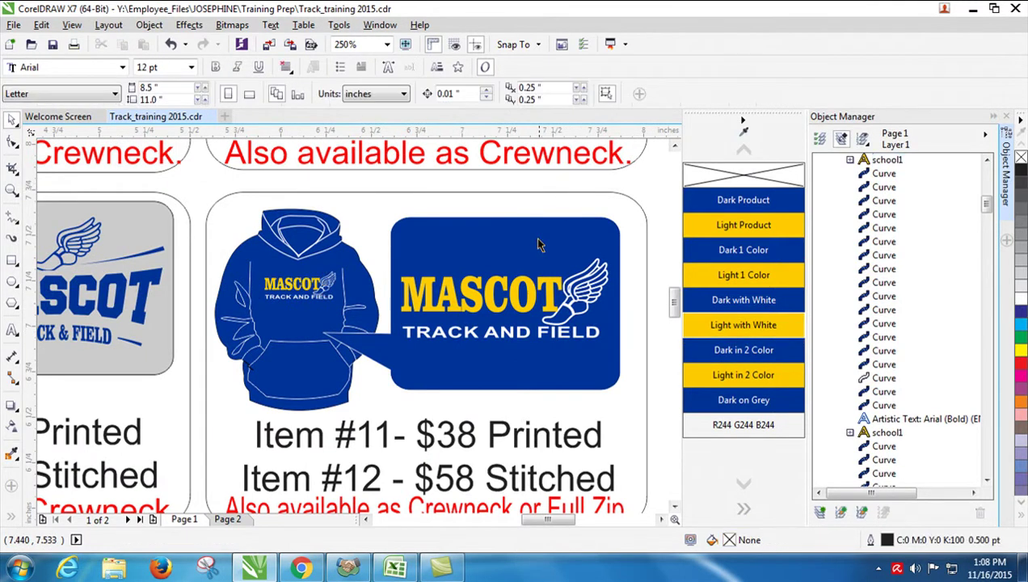
left_click(737, 207)
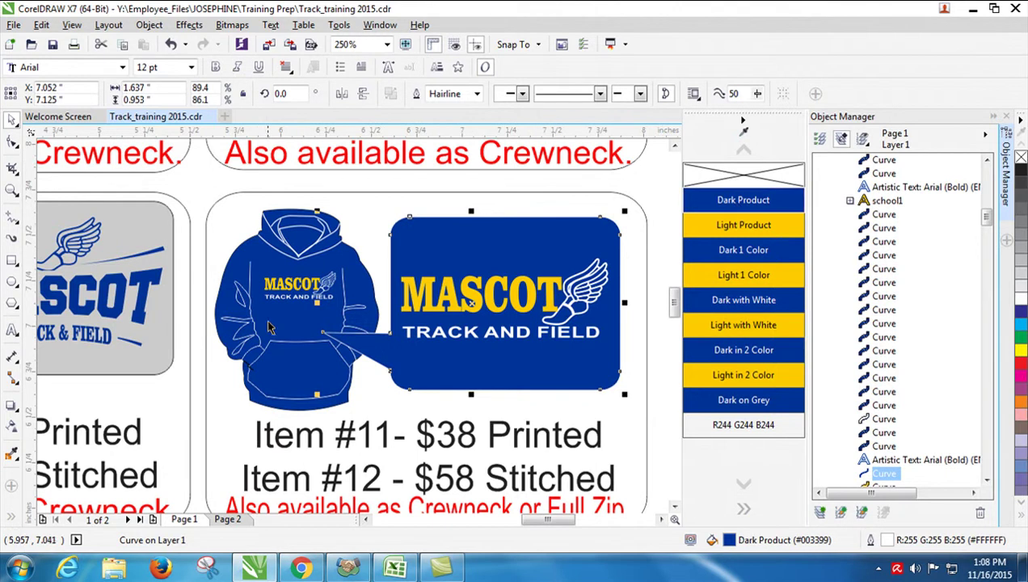
key("Tab")
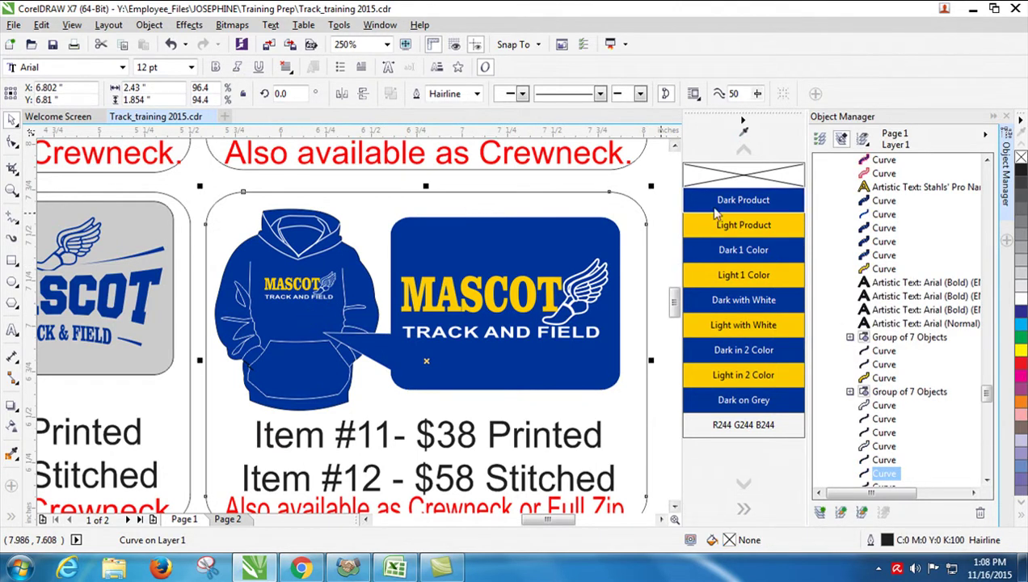
Fill the blue Item #11 hoodie with the Dark Product swatch
left_click(757, 204)
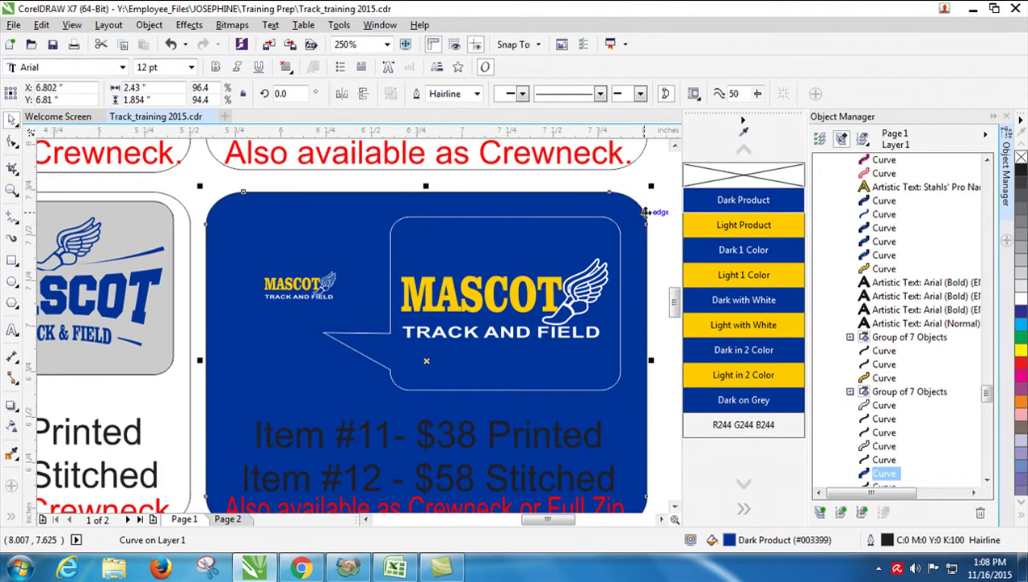
key("ctrl+z")
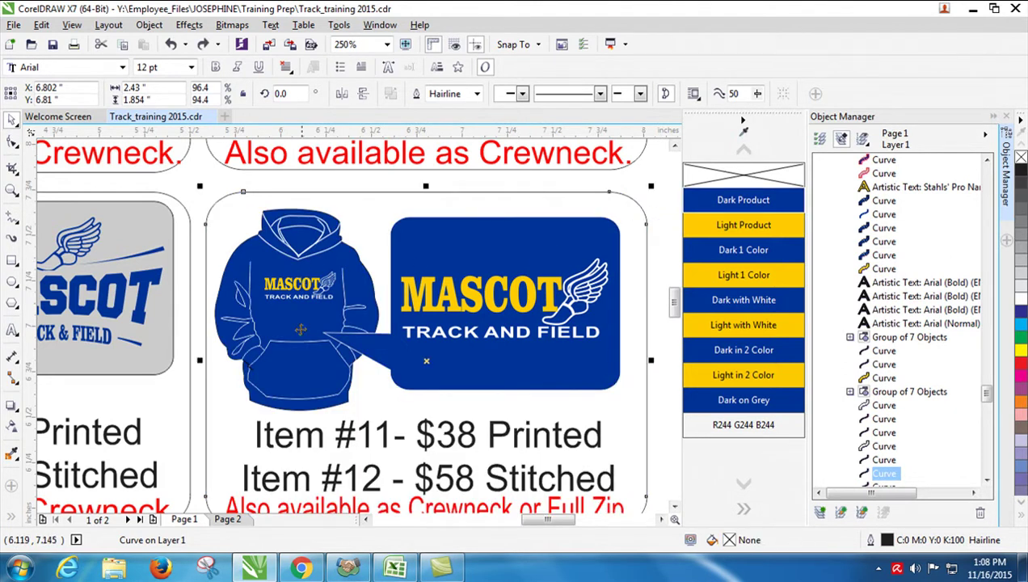
left_click(300, 390)
left_click(887, 483)
scroll(887, 477, "down", 1)
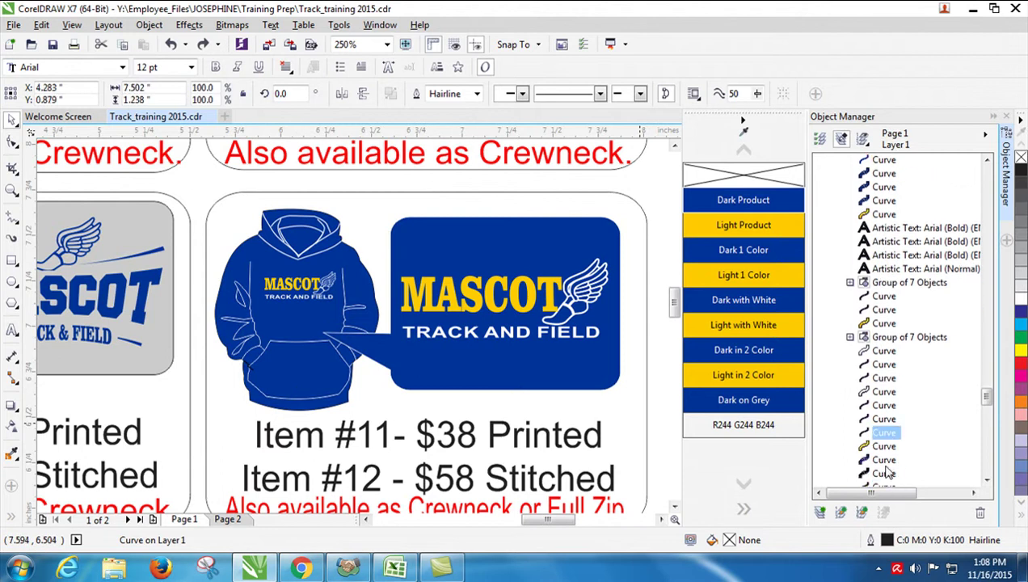
left_click(344, 365)
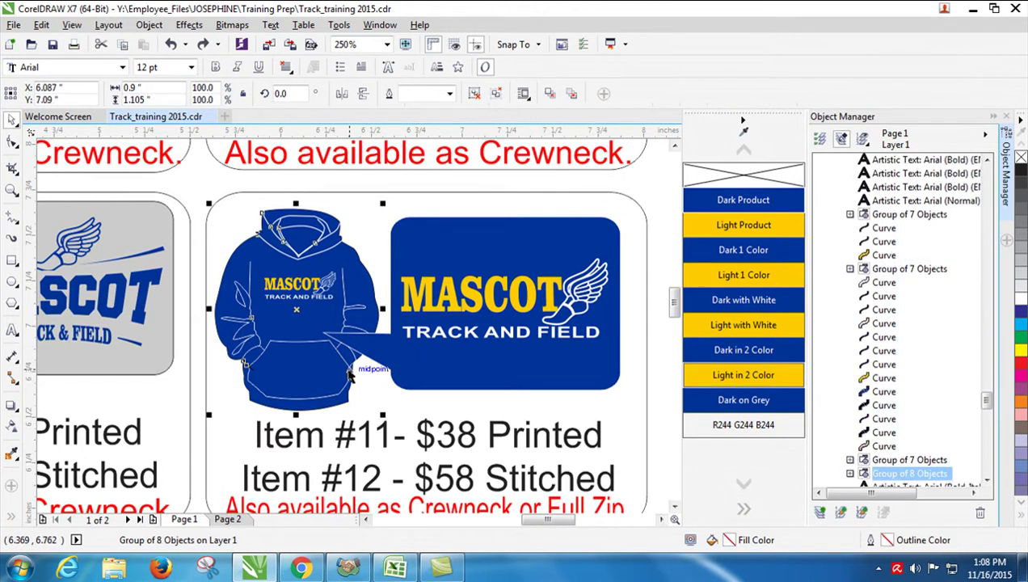
left_click(758, 212)
left_click(565, 184)
Set the outline of the MASCOT lettering in the Item #13 Outline ONLY - Embroidery callout to the Light with White swatch
scroll(524, 283, "down", 2)
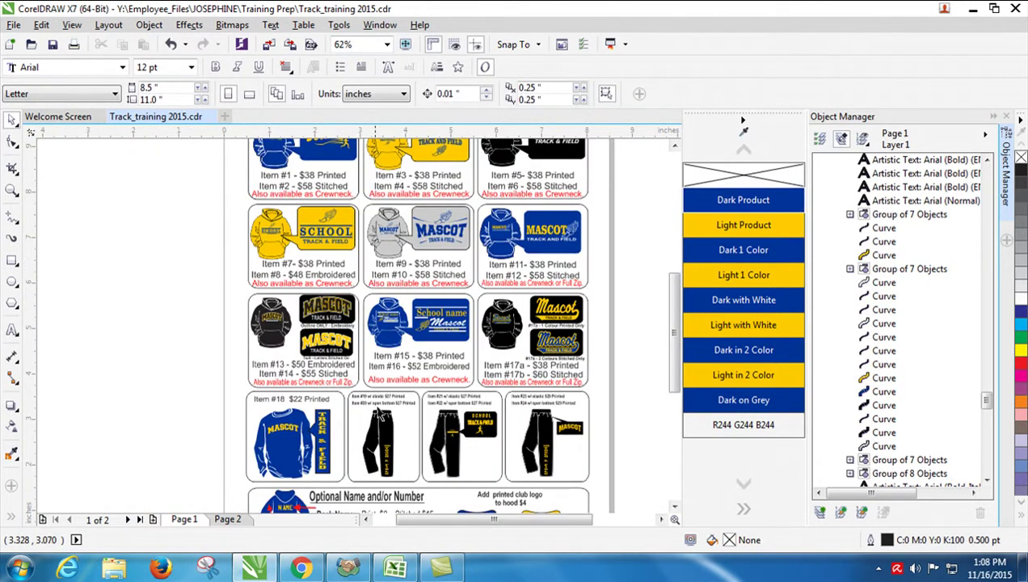
scroll(616, 341, "up", 1)
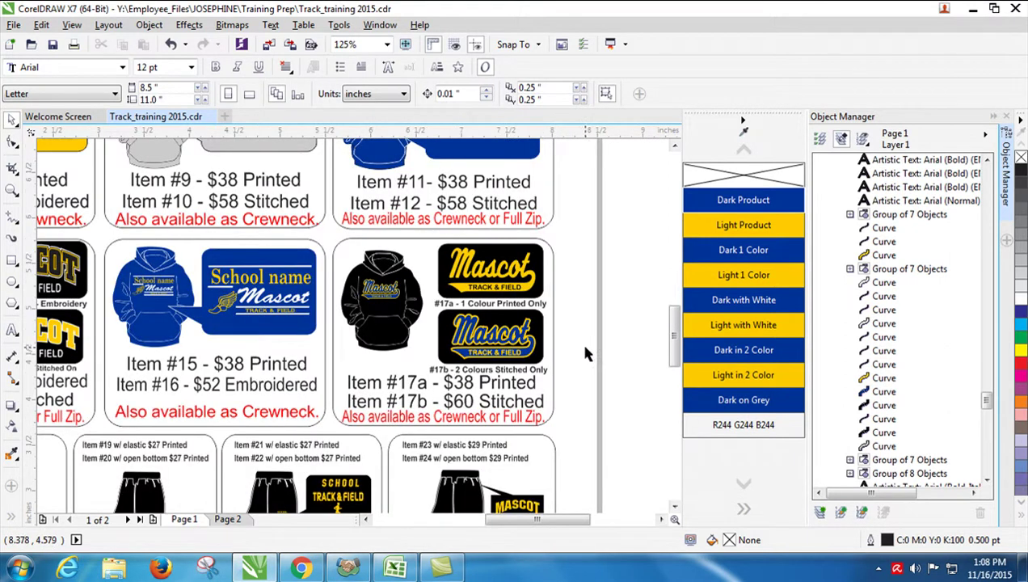
scroll(579, 339, "down", 1)
scroll(282, 348, "up", 1)
scroll(499, 335, "up", 1)
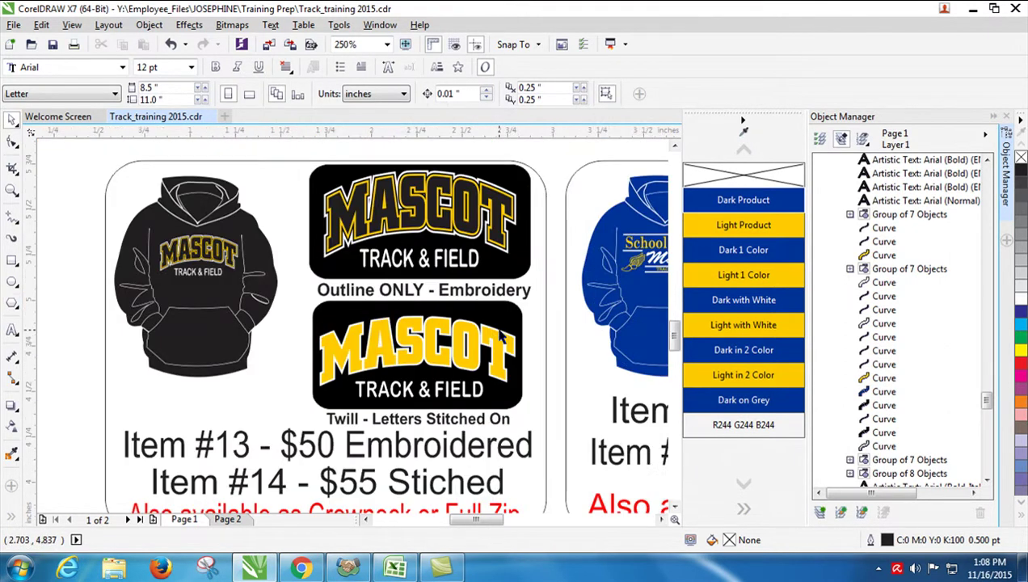
left_click(371, 364)
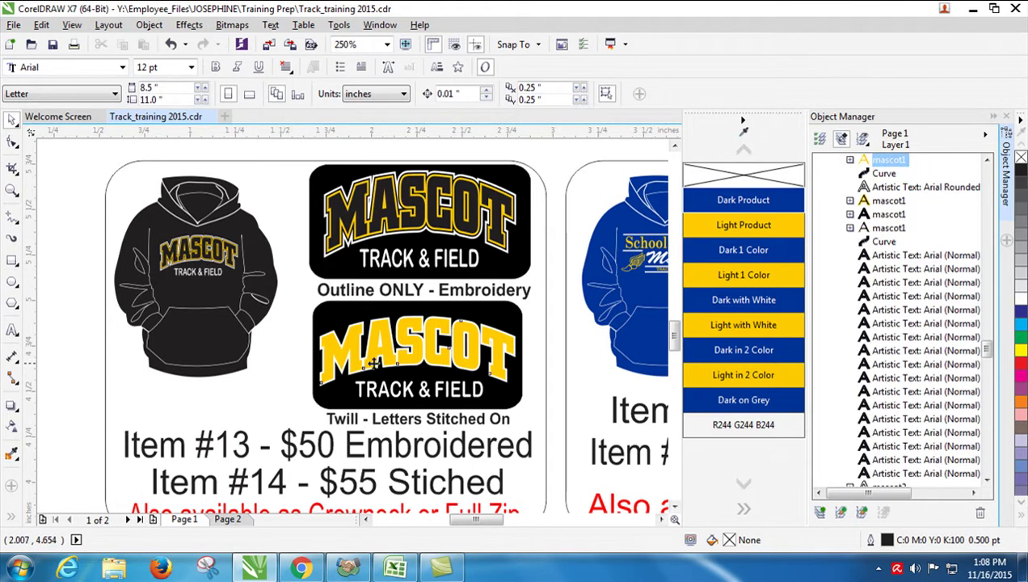
left_click(386, 229)
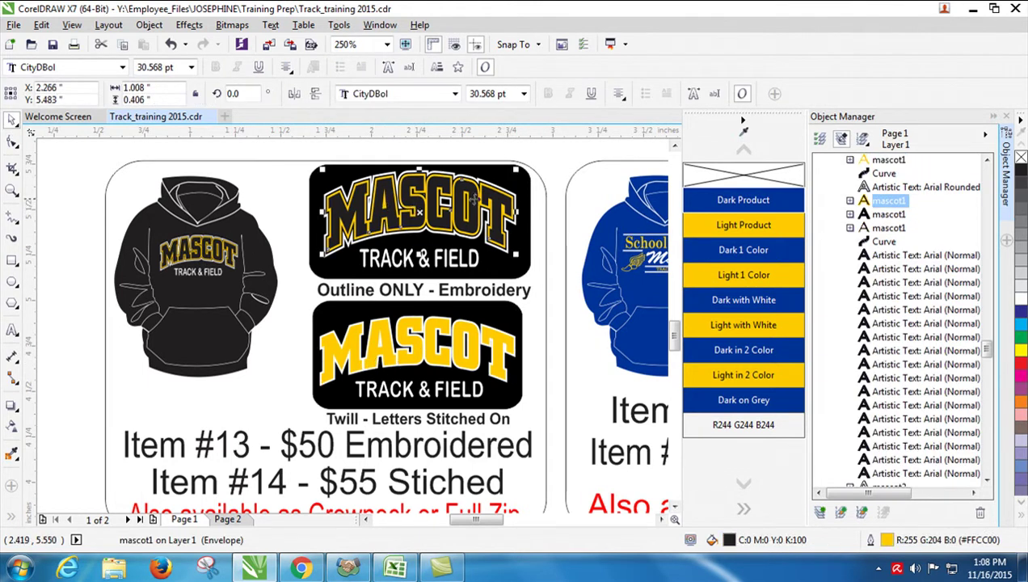
scroll(676, 337, "up", 1)
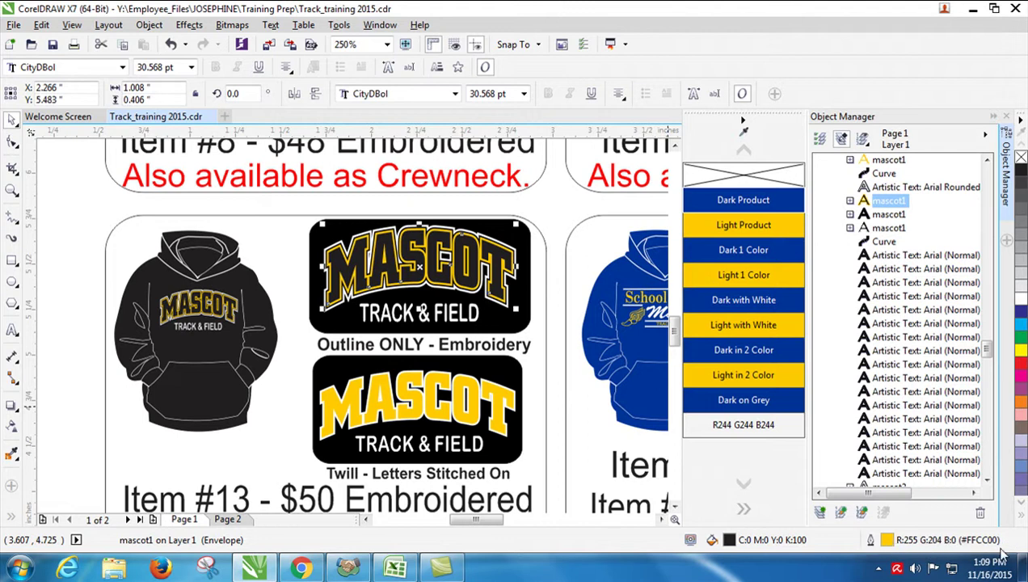
left_click(726, 324)
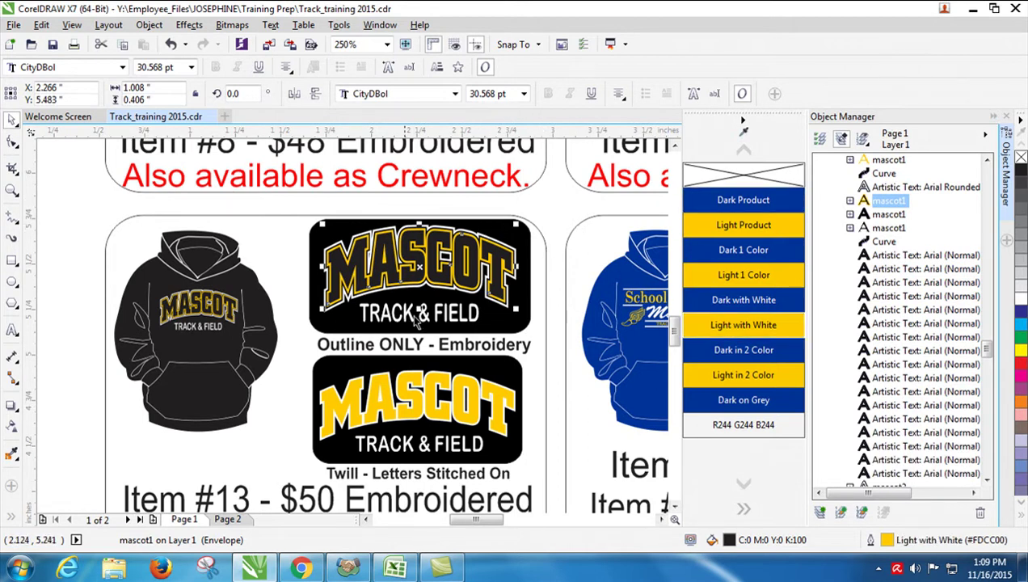
Fill the MASCOT lettering in the Twill - Letters Stitched On callout with the Light with White swatch
left_click(433, 414)
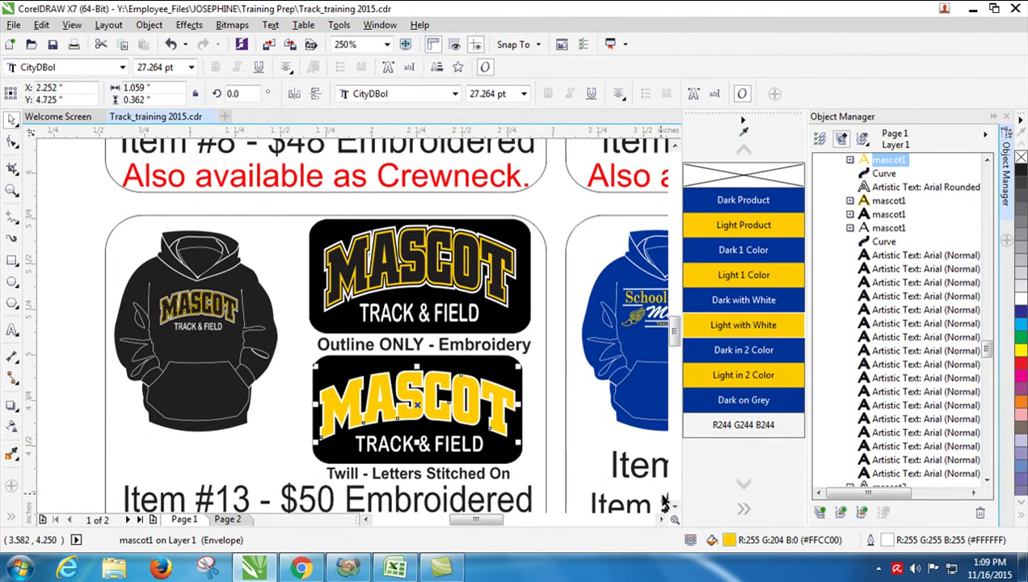
left_click(741, 327)
left_click(525, 180)
Set the outline of the small MASCOT lettering on the black Item #13 hoodie to the Light with White swatch
left_click(199, 318)
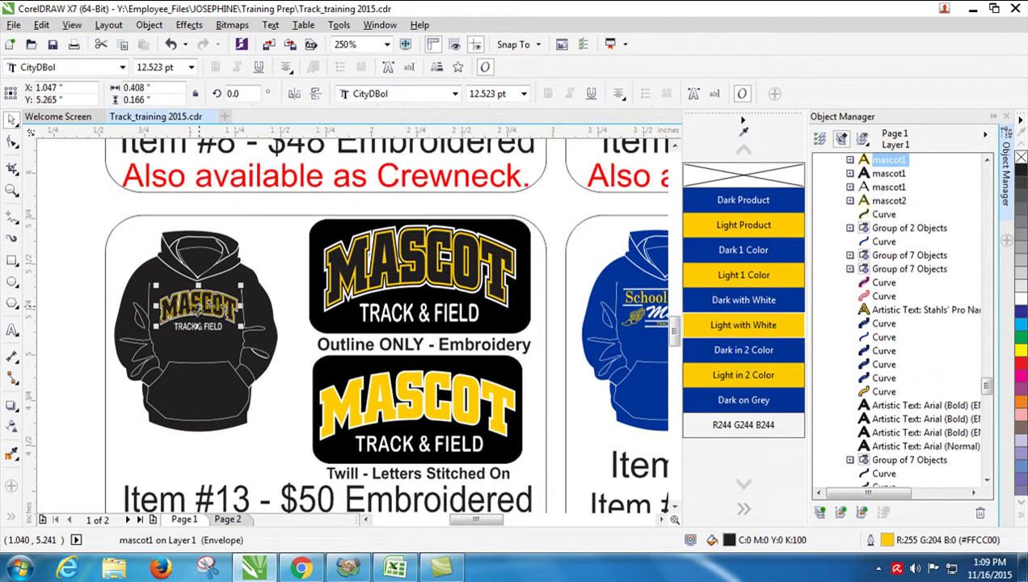
left_click(718, 324)
left_click(556, 242)
Fill the blue Item #15 hoodie group with the Dark Product swatch
scroll(565, 258, "down", 2)
left_click_drag(514, 522, 567, 539)
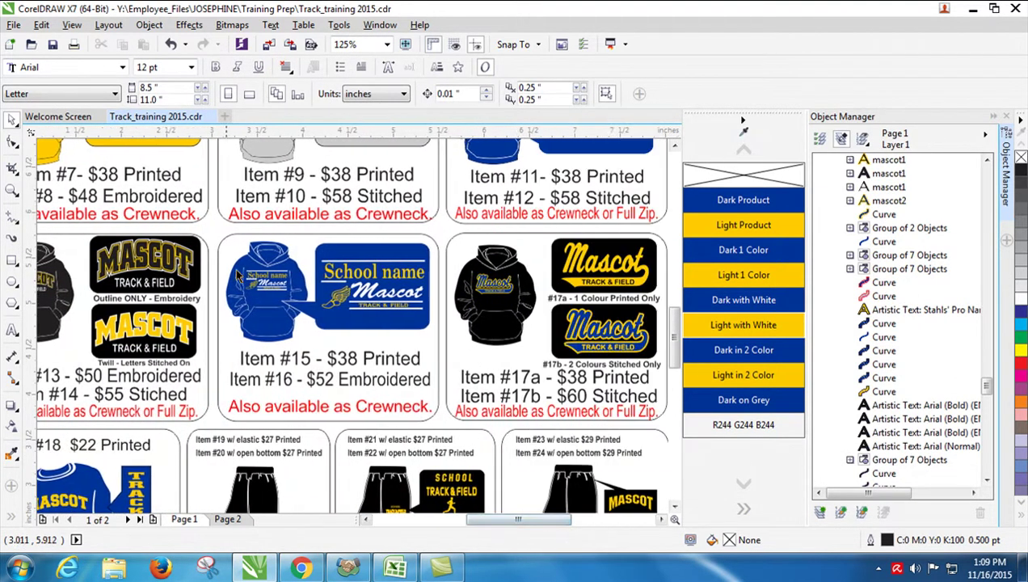
scroll(260, 291, "up", 2)
left_click(267, 332)
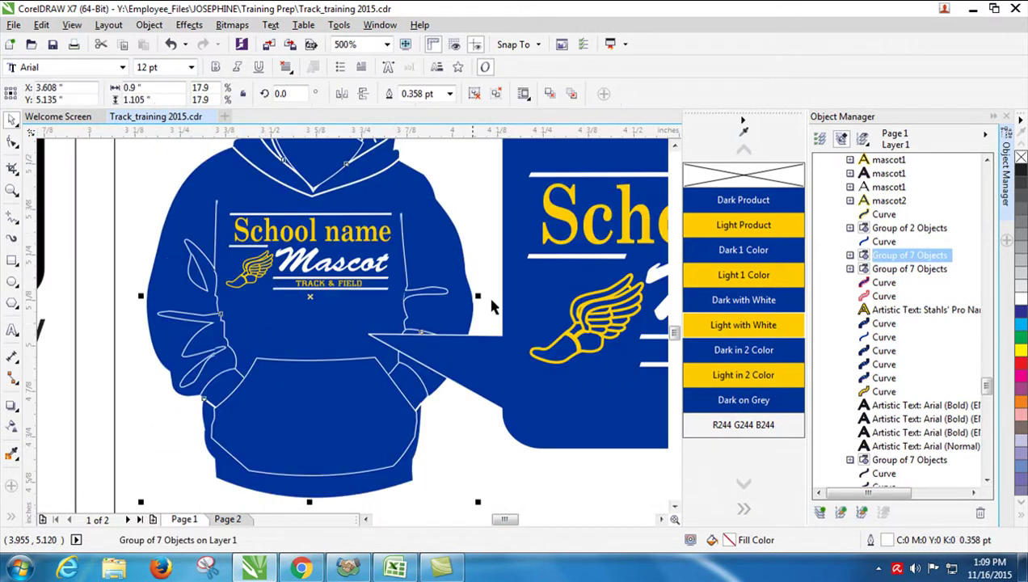
left_click(540, 278)
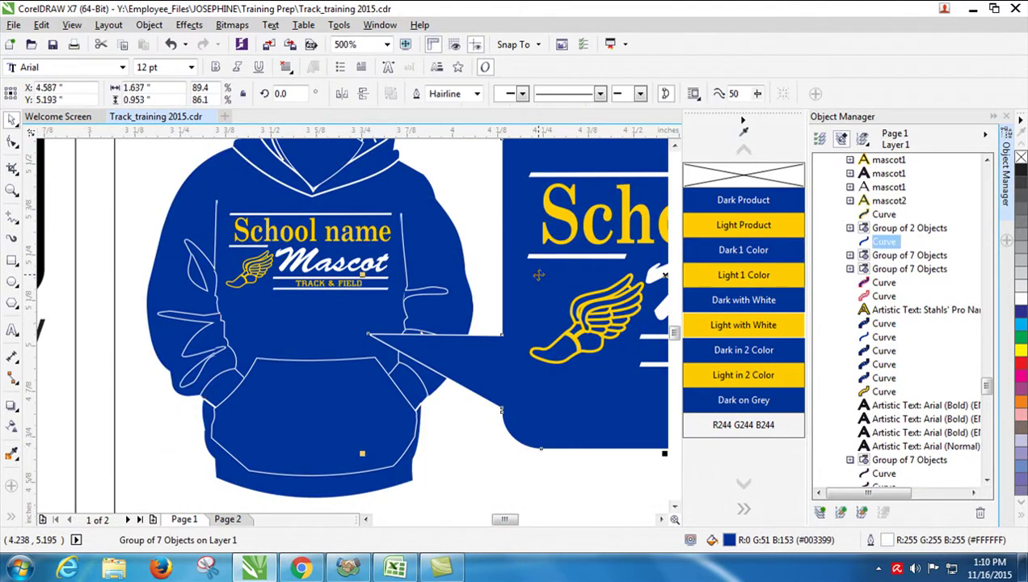
left_click(294, 394)
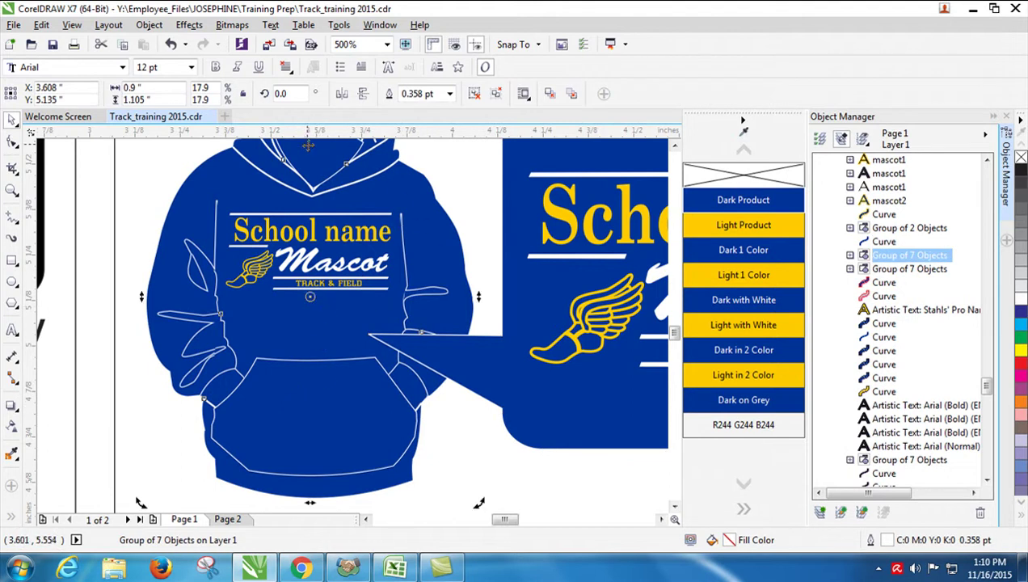
left_click(850, 255)
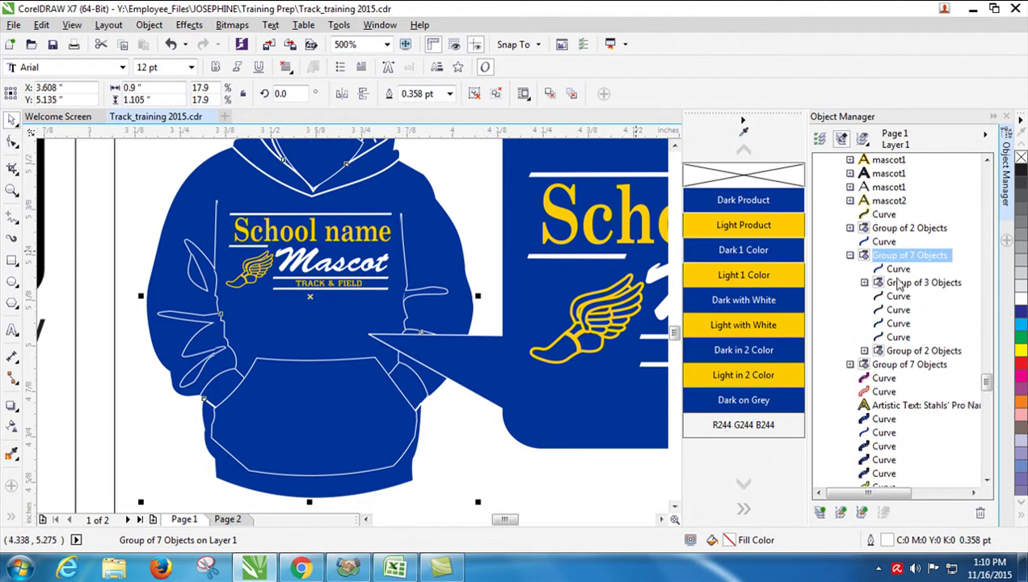
left_click(901, 284)
left_click(876, 273)
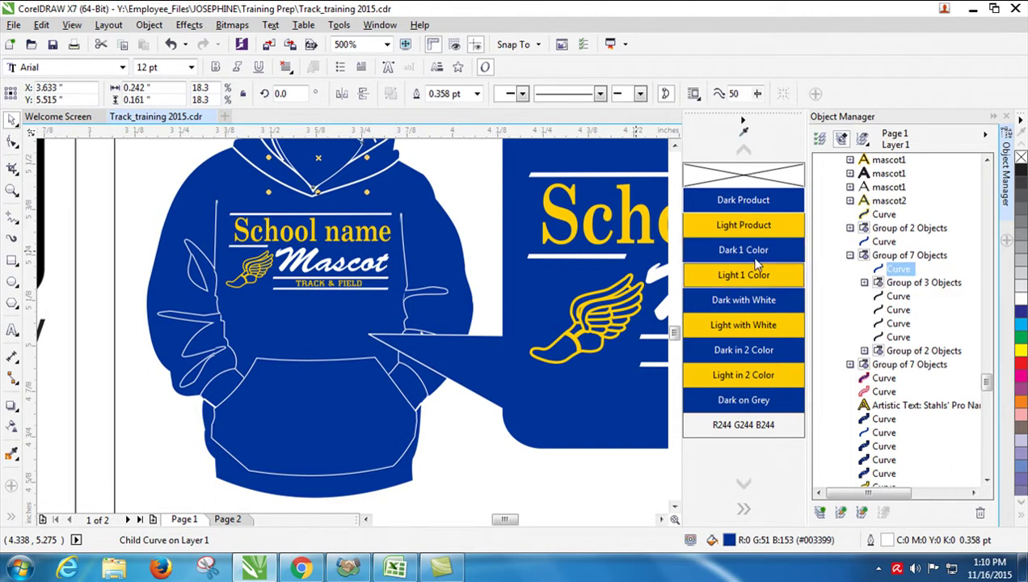
left_click(317, 424)
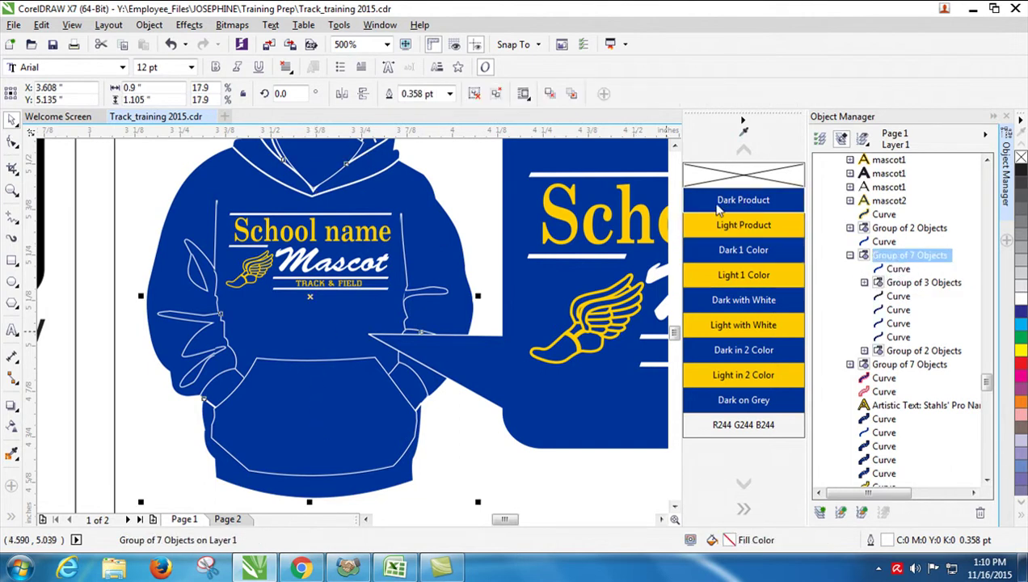
Fill the School name and TRACK & FIELD lettering on the Item #15 hoodie with the Light with White swatch
left_click(354, 239)
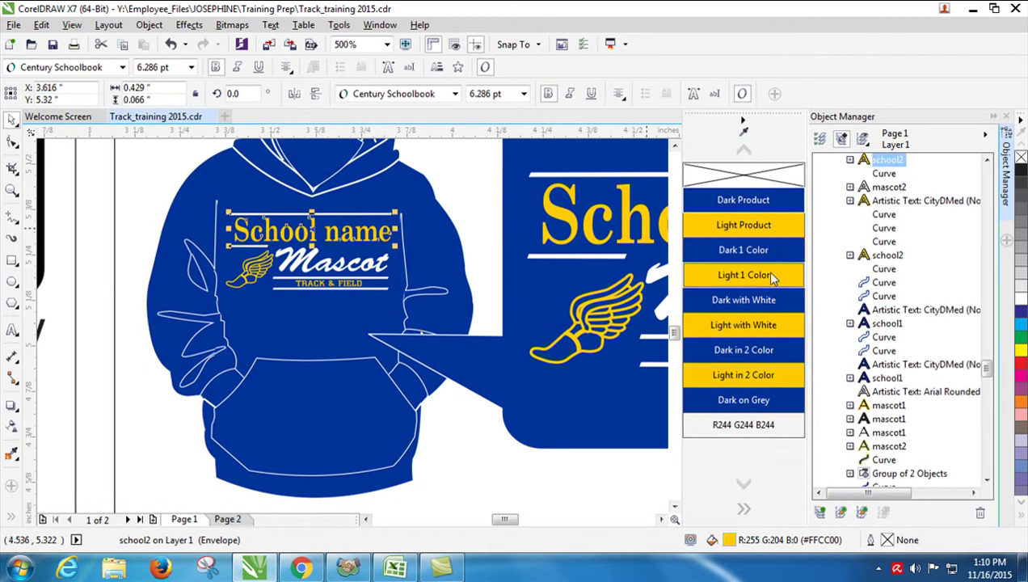
left_click(767, 328)
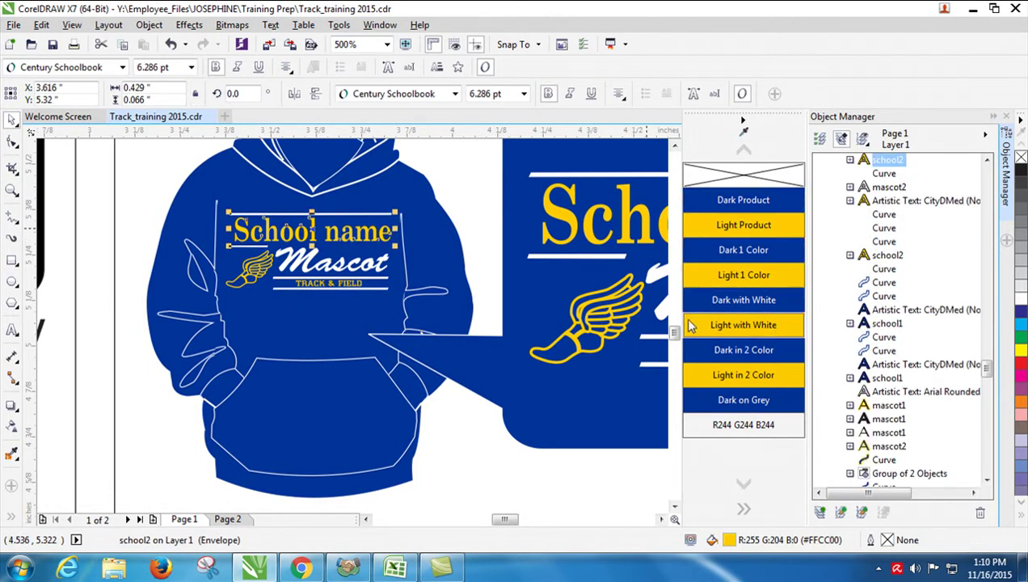
left_click(344, 283)
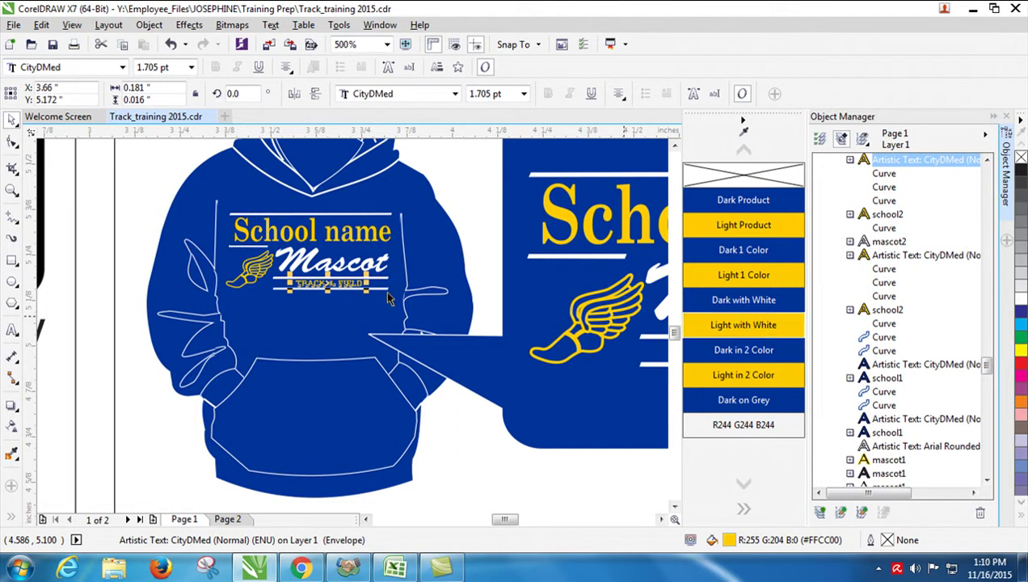
Inspect the fill of the winged foot logo on the Item #15 hoodie and find its curve among the layer's objects
left_click(254, 274)
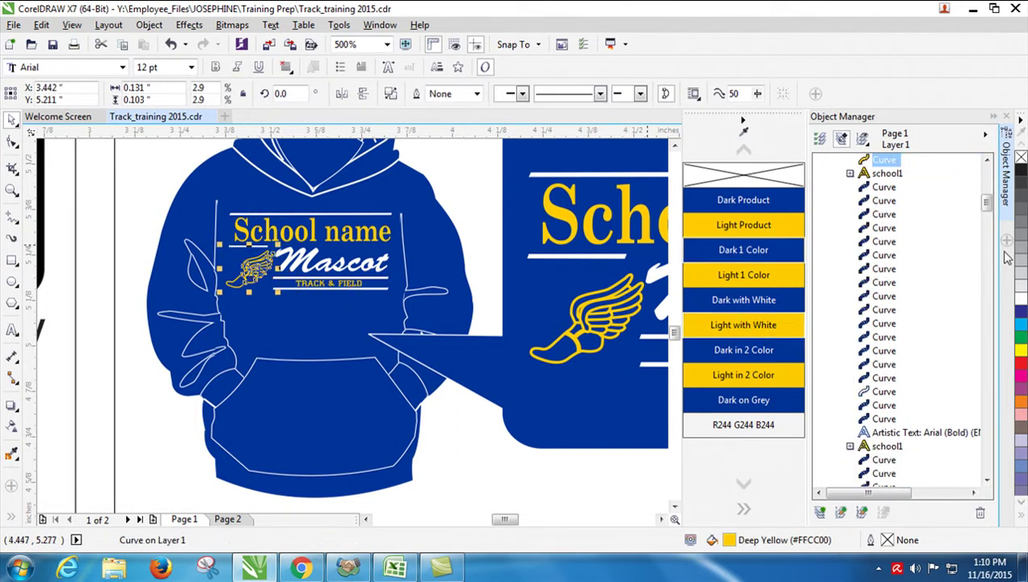
left_click_drag(990, 207, 990, 202)
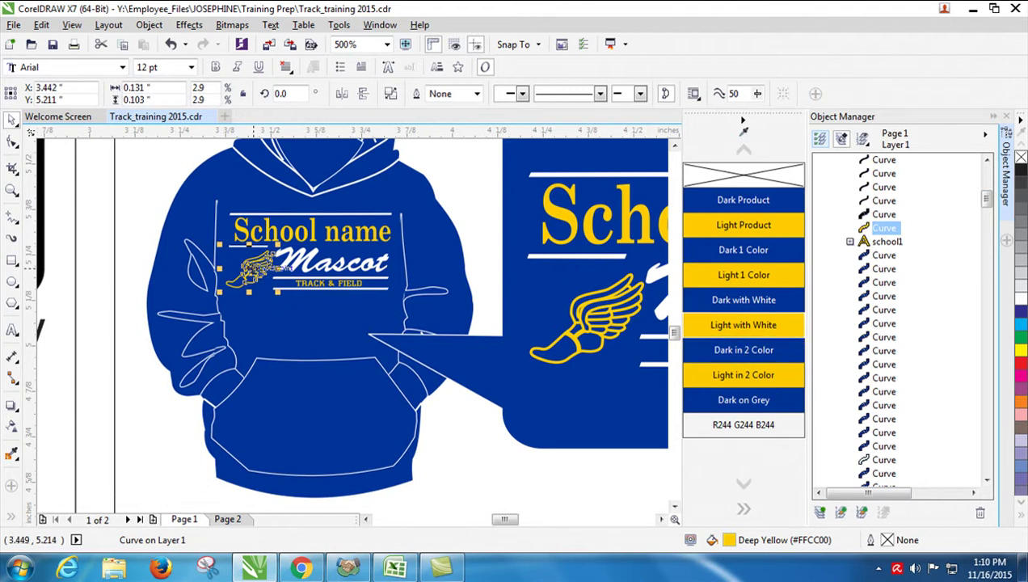
left_click(103, 291)
left_click(252, 271)
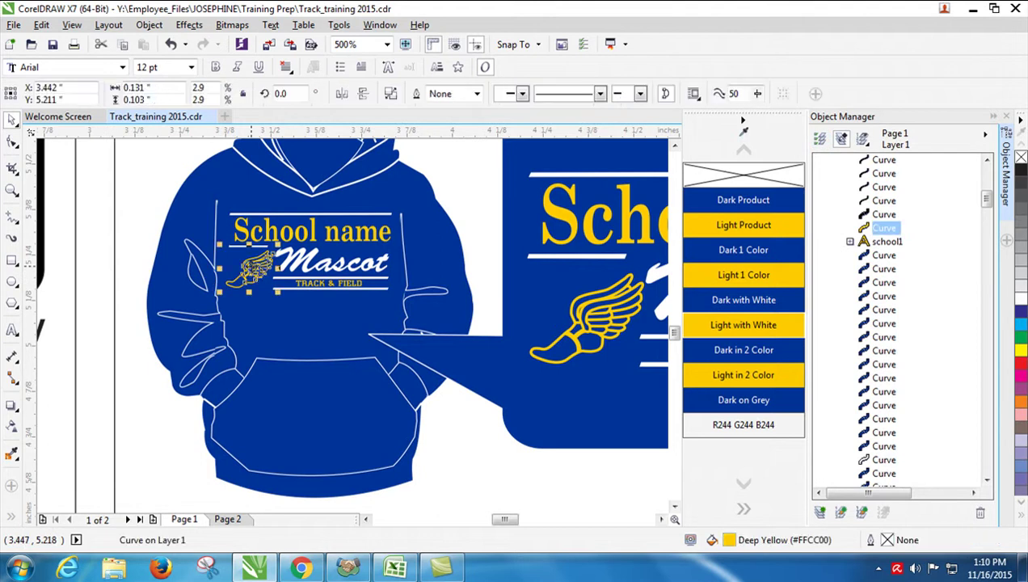
left_click(102, 269)
left_click(257, 275)
Fill the 15 consecutive small blue detail curves of the Item #11 hoodie's winged foot with the Dark Product swatch
left_click(875, 255)
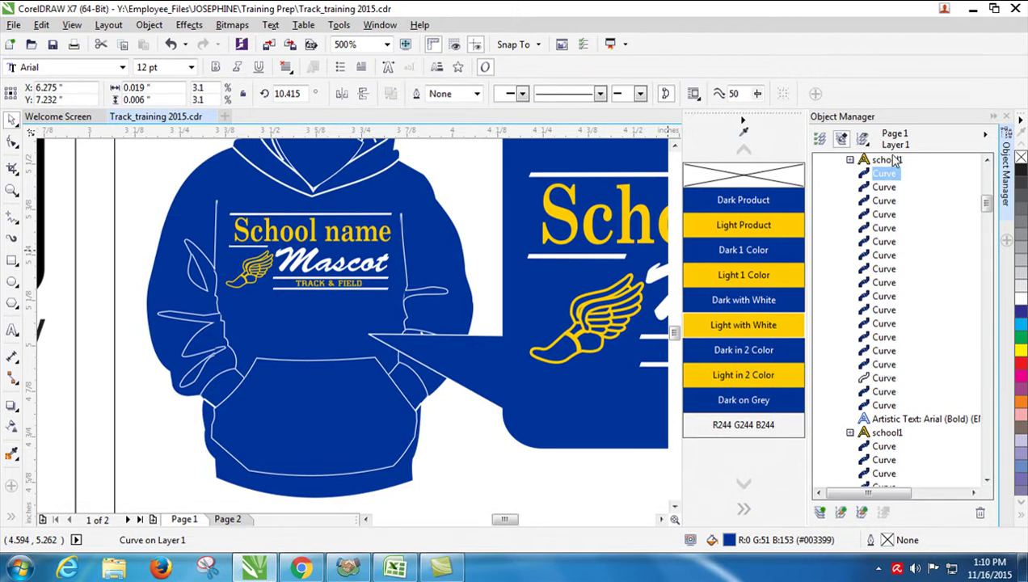
left_click(252, 267)
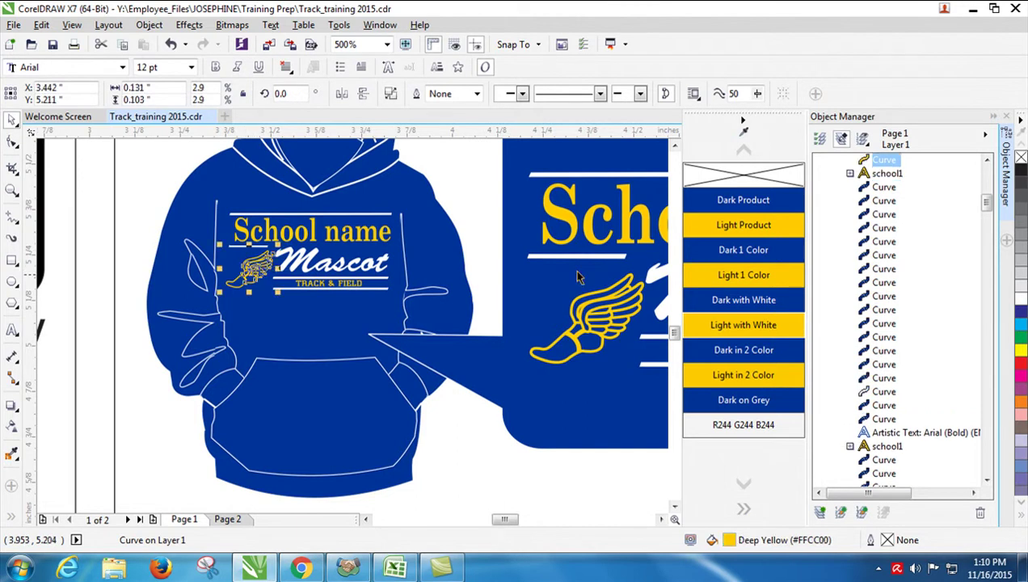
left_click(883, 187)
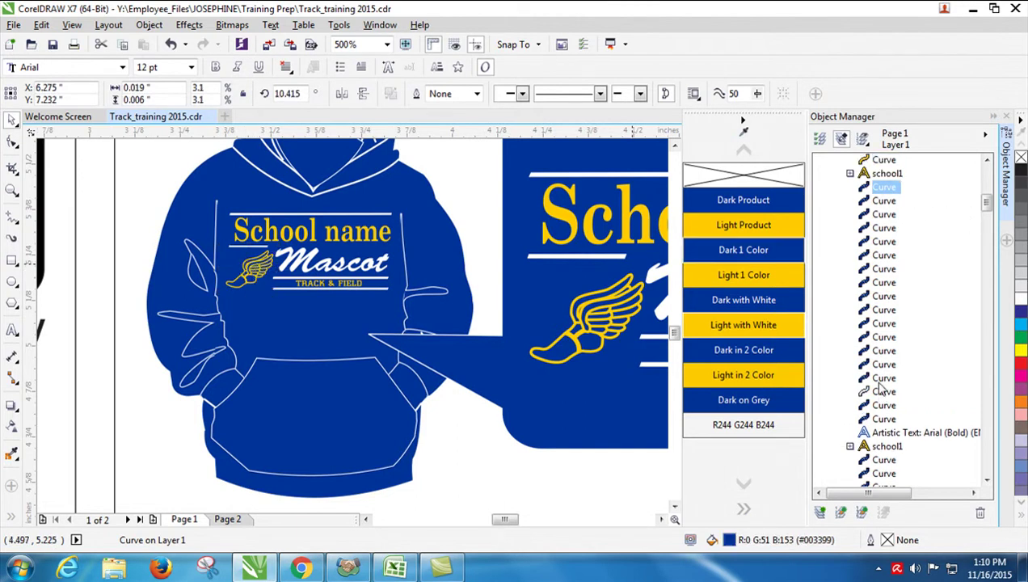
left_click(881, 378, "shift")
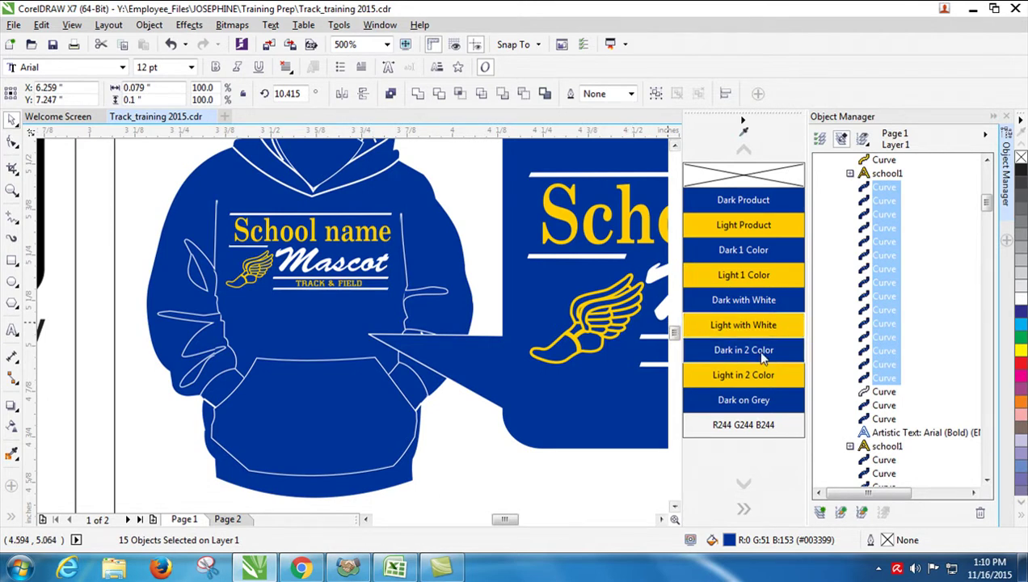
left_click(756, 200)
Examine the Item #15 hoodie's winged foot and the separate curves stacked around it on Layer 1
left_click(251, 285)
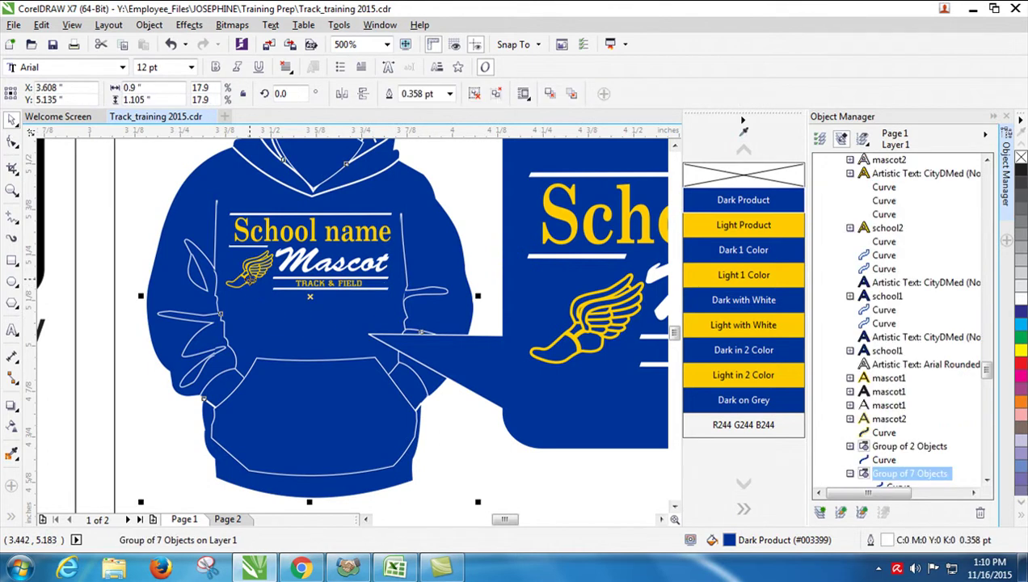
left_click(252, 274)
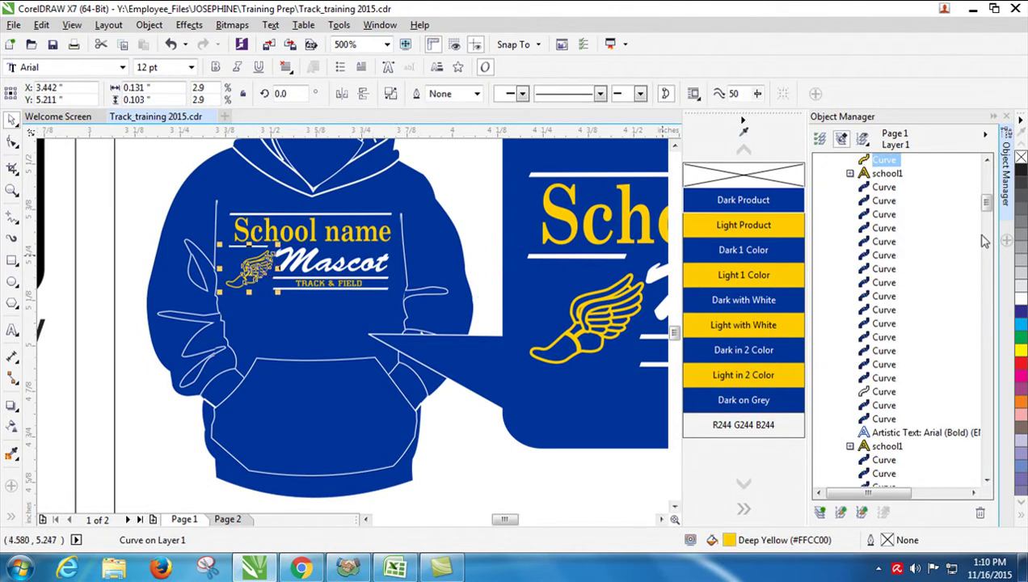
scroll(911, 232, "up", 2)
left_click(874, 227)
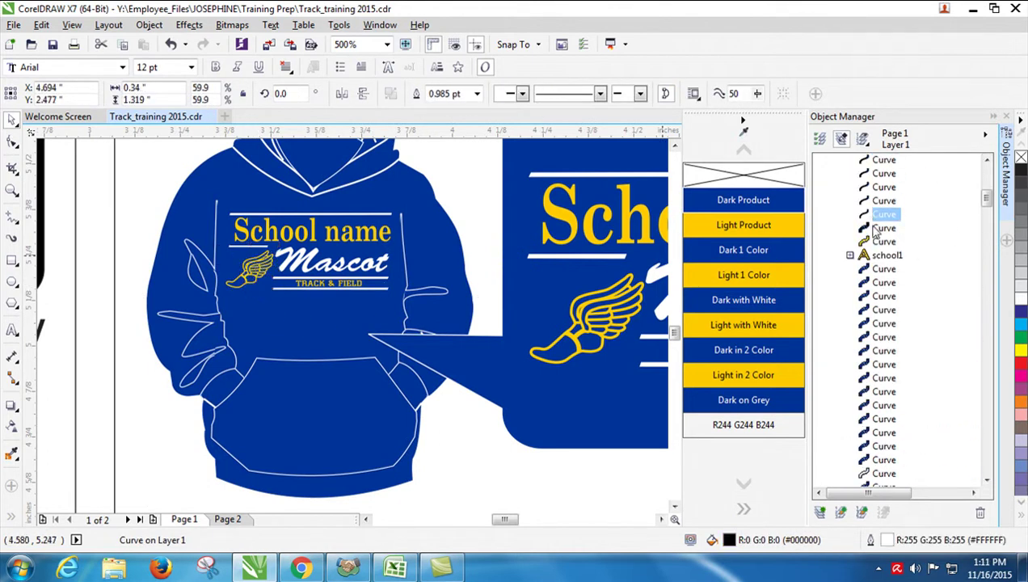
left_click(875, 299)
left_click(94, 368)
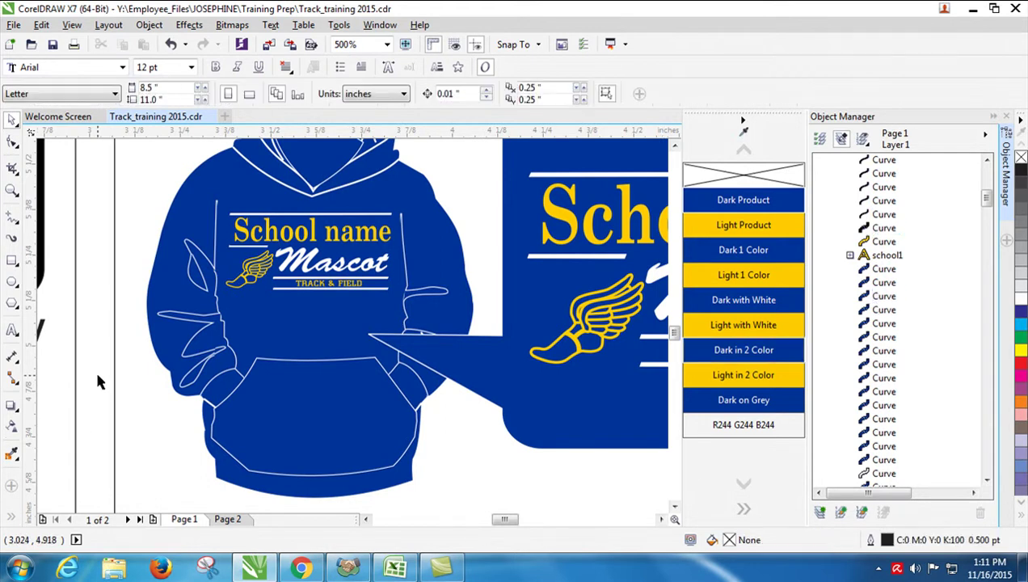
scroll(94, 367, "down", 3)
scroll(83, 372, "down", 1)
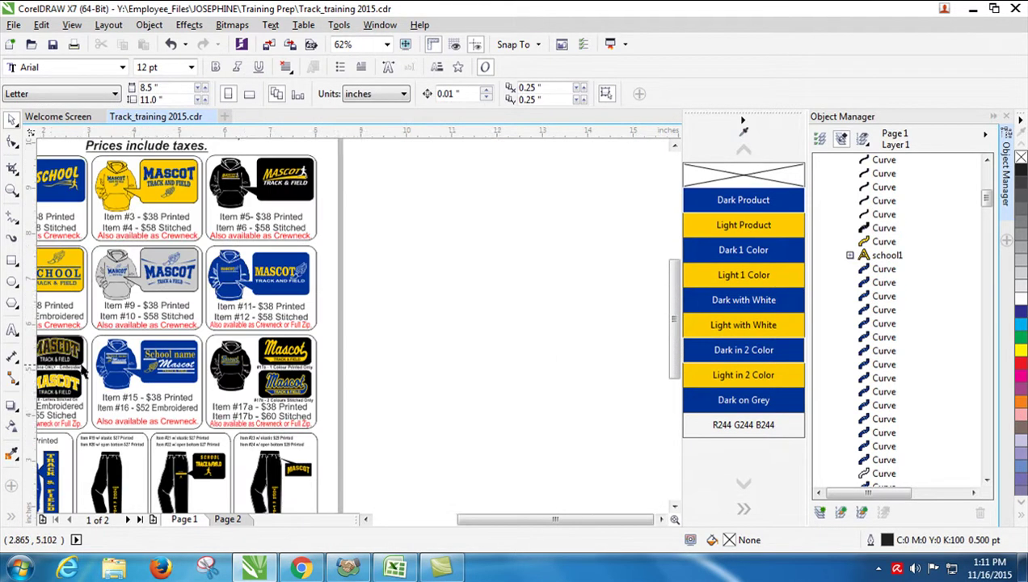
Compare the winged foot on the Item #15 hoodie with the one in its callout, checking each for separate blue curves
scroll(83, 370, "up", 4)
left_click(626, 392)
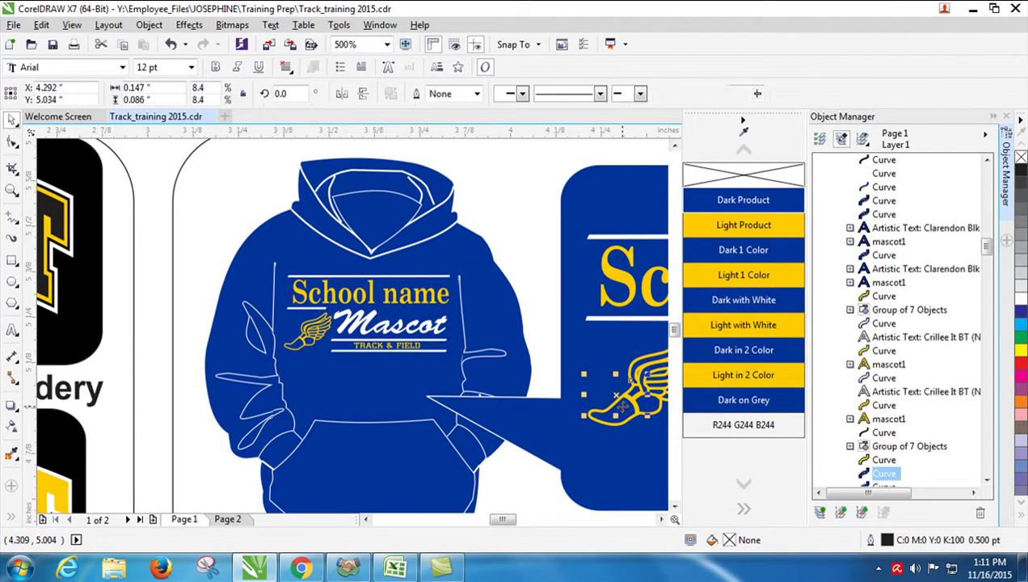
scroll(886, 443, "down", 2)
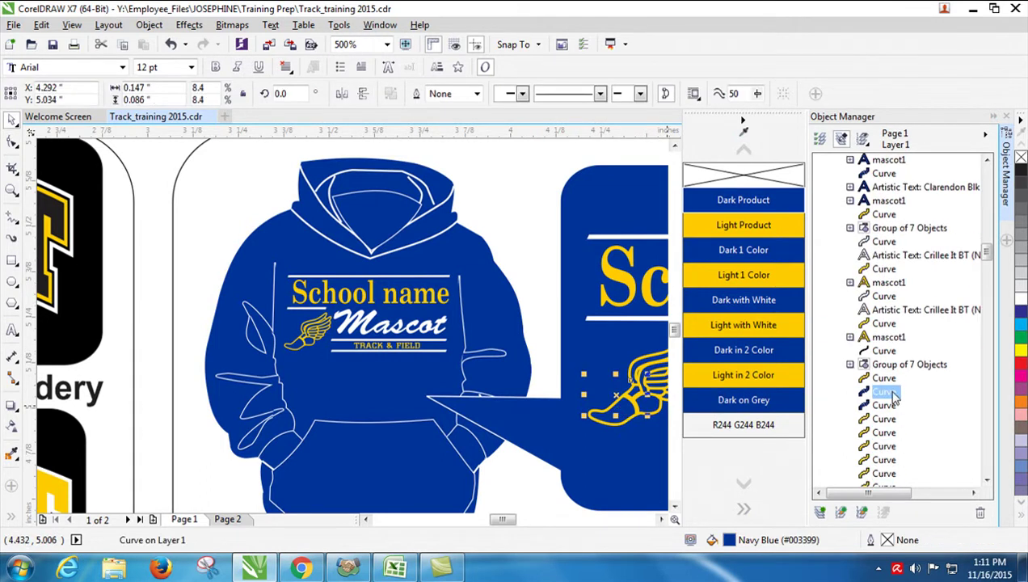
left_click(305, 336)
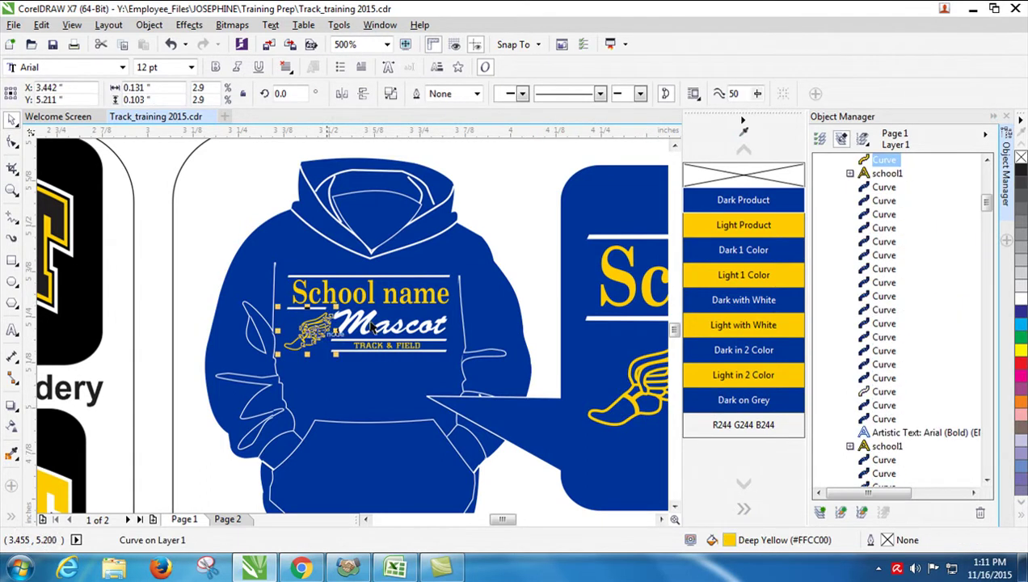
scroll(905, 250, "up", 4)
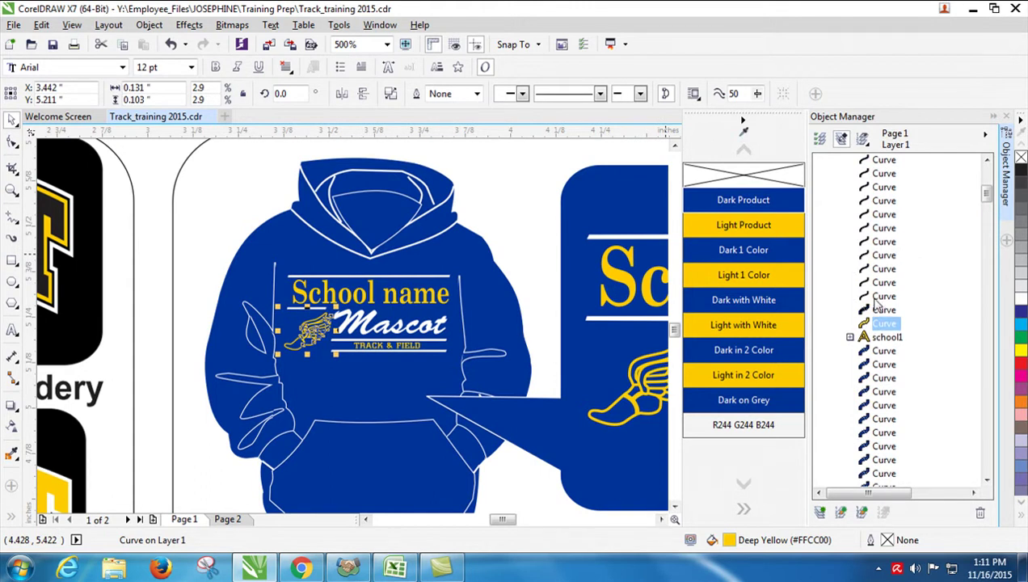
left_click(877, 351)
left_click(877, 364)
left_click(881, 309)
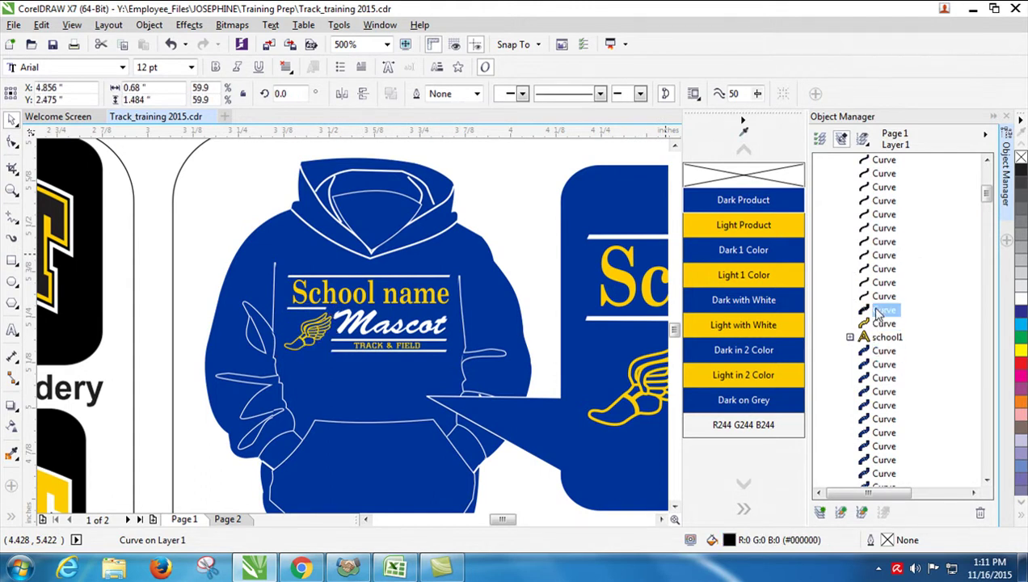
left_click(323, 335)
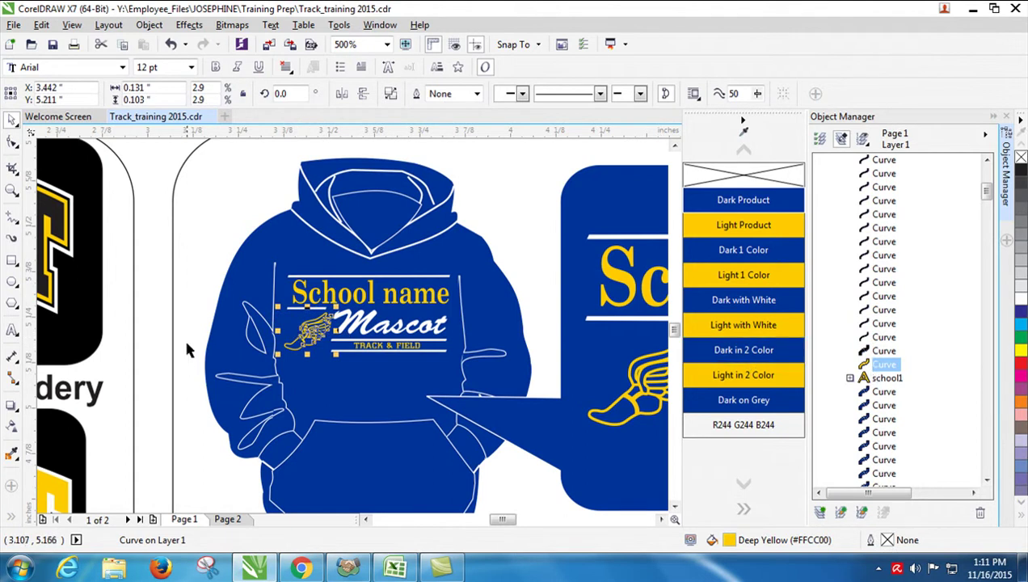
left_click(275, 351)
left_click(306, 335)
left_click(305, 335, "ctrl")
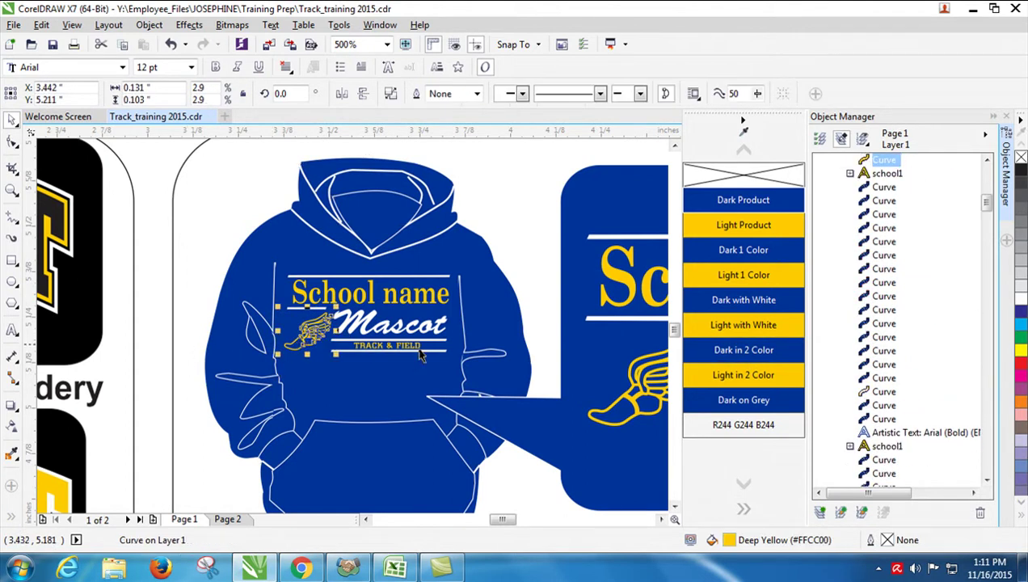
scroll(315, 356, "up", 4)
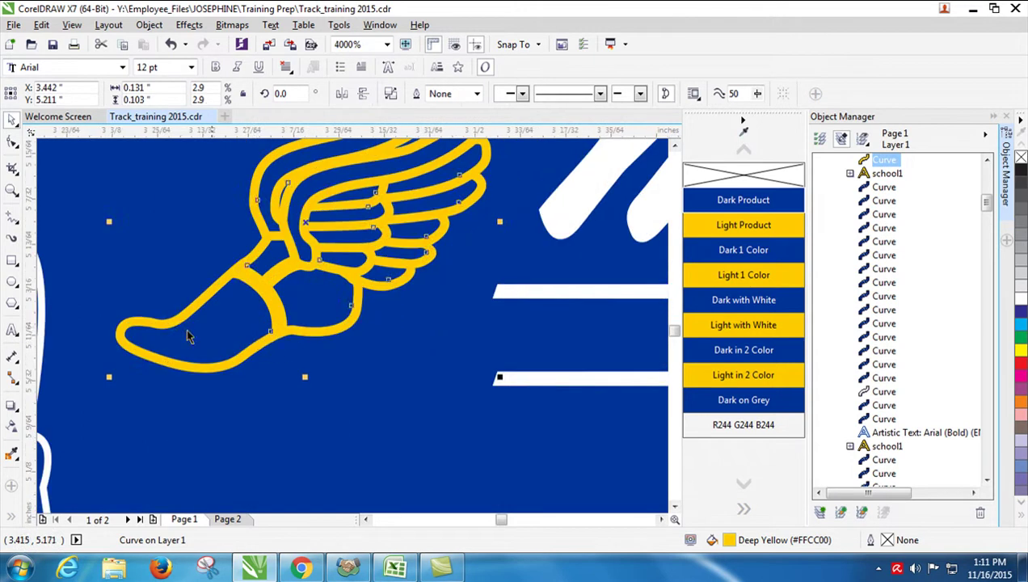
left_click(212, 337)
scroll(212, 337, "down", 3)
key("F6")
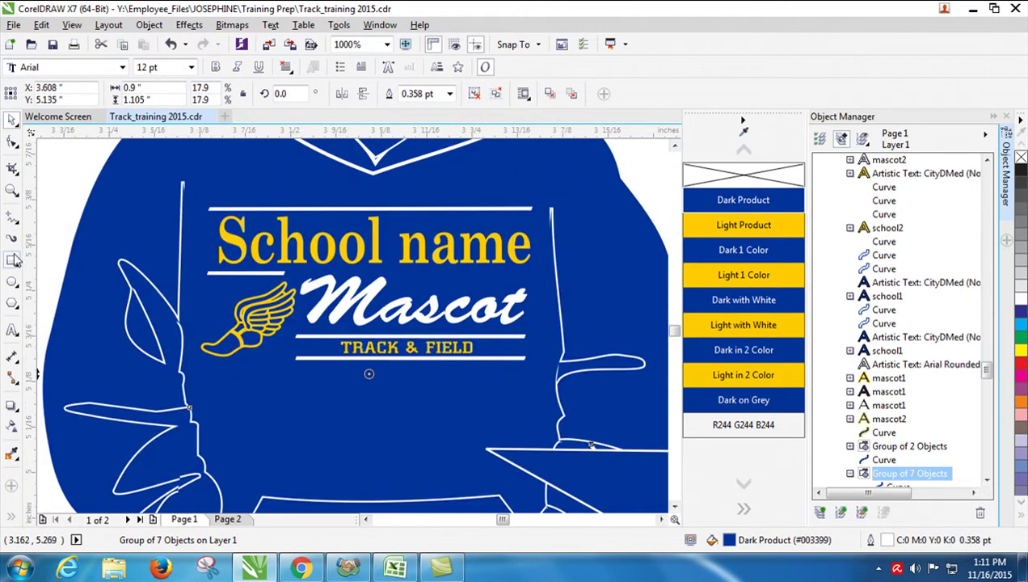
left_click(62, 251)
key("space")
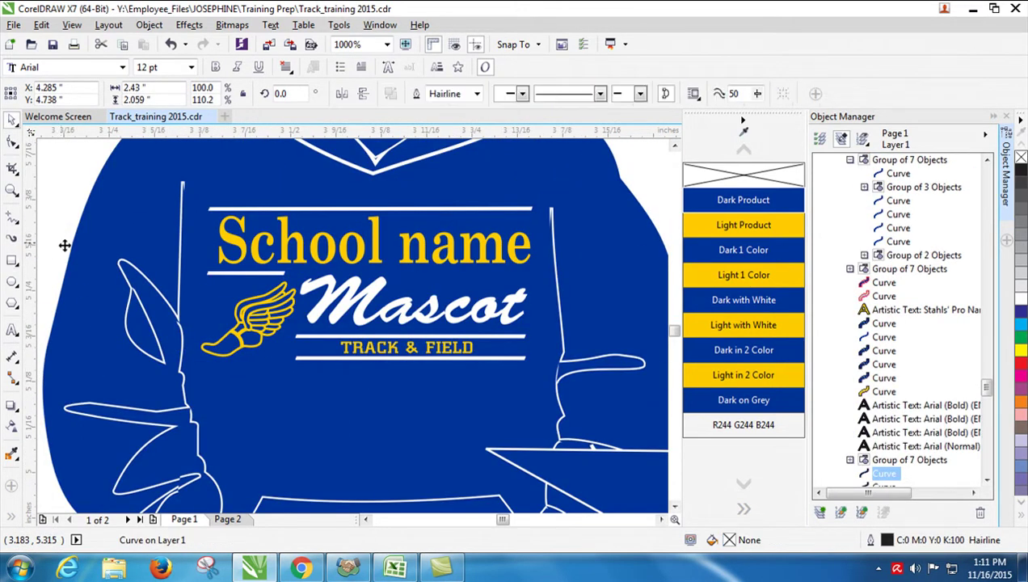
left_click_drag(46, 246, 102, 321)
Fill the two blue detail curves of the Item #15 callout's winged foot with the Dark Product swatch
scroll(73, 297, "down", 3)
left_click(350, 340)
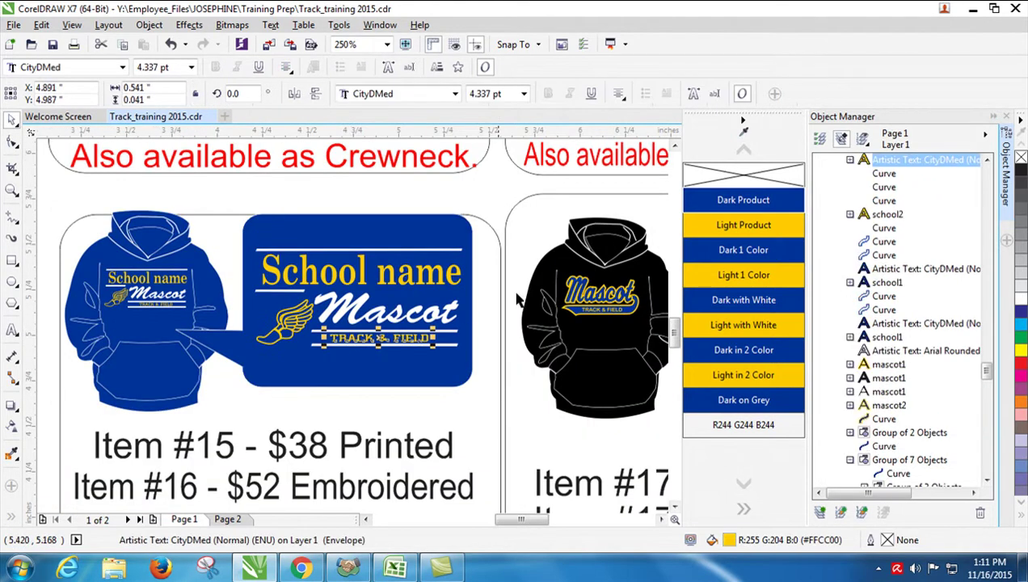
left_click(280, 327)
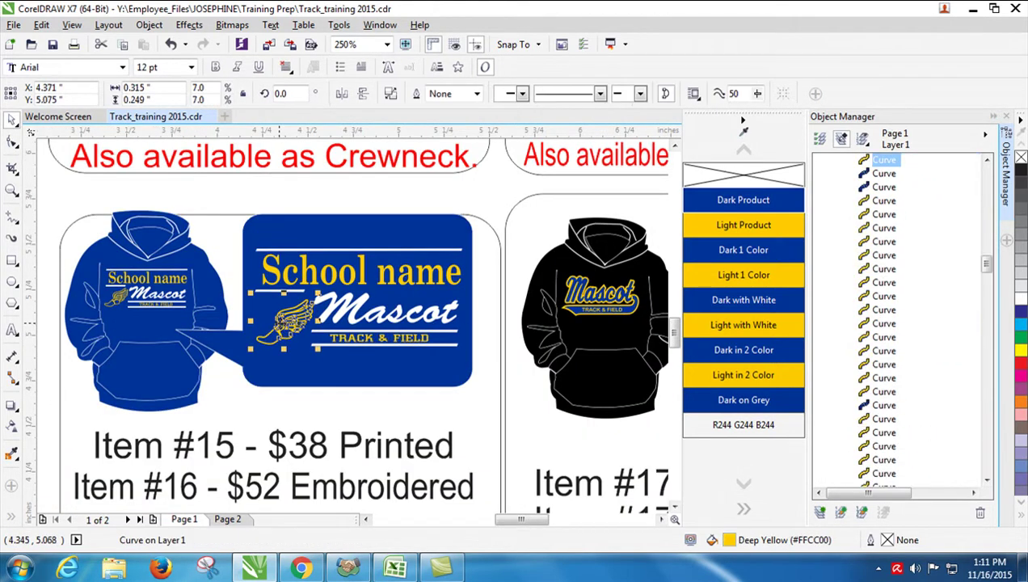
left_click(881, 173)
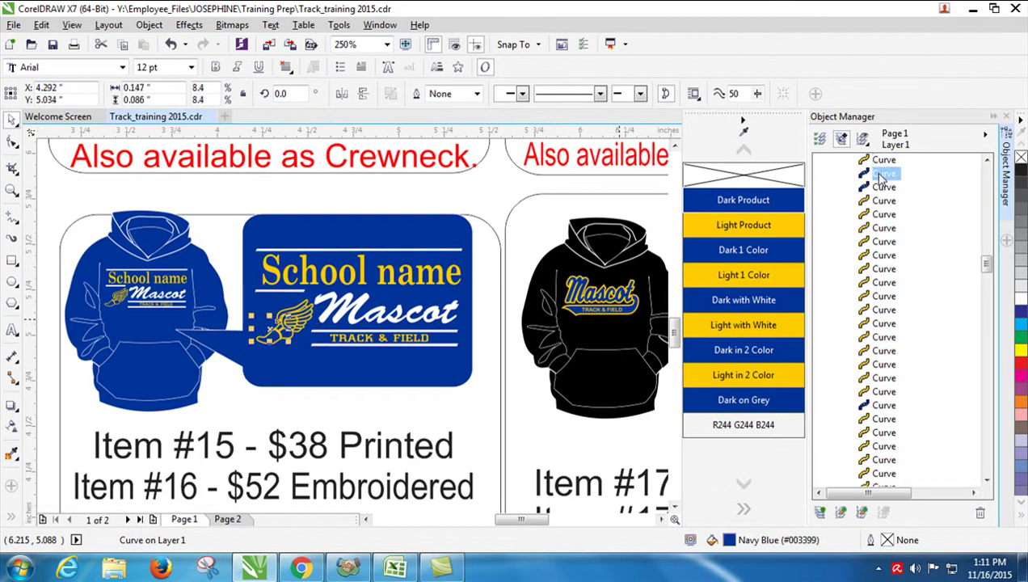
left_click(883, 187)
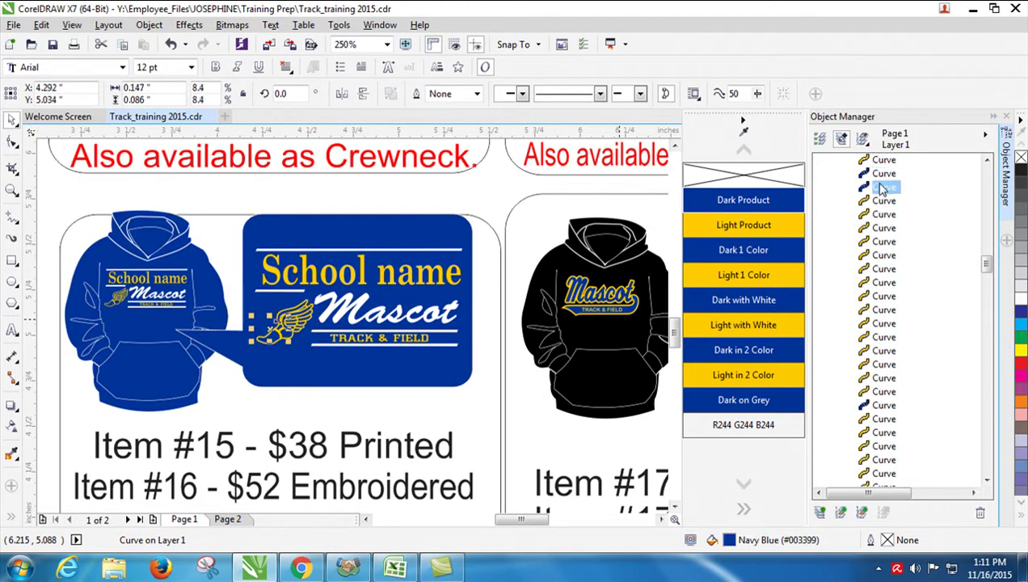
left_click(881, 173)
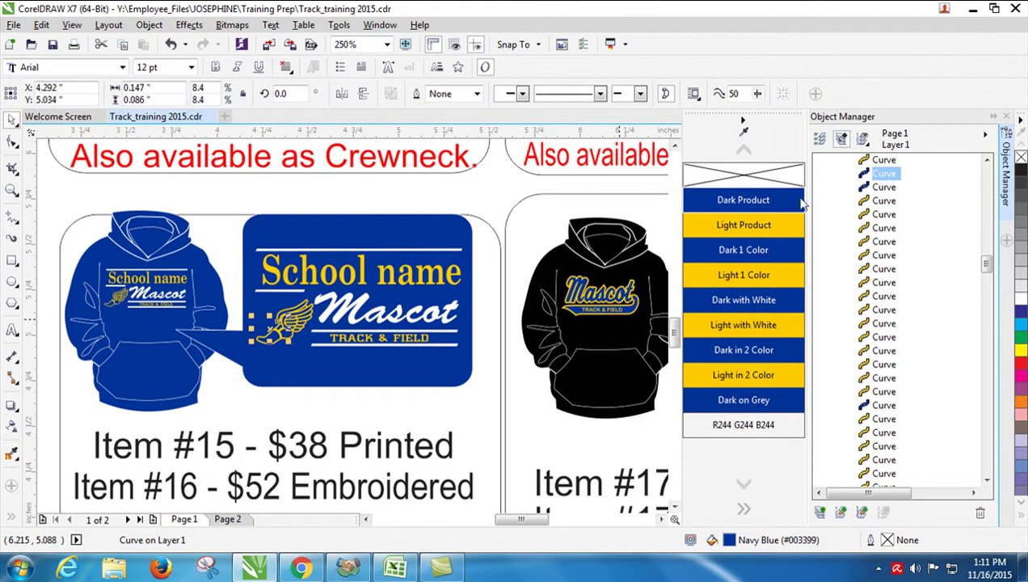
left_click(883, 187)
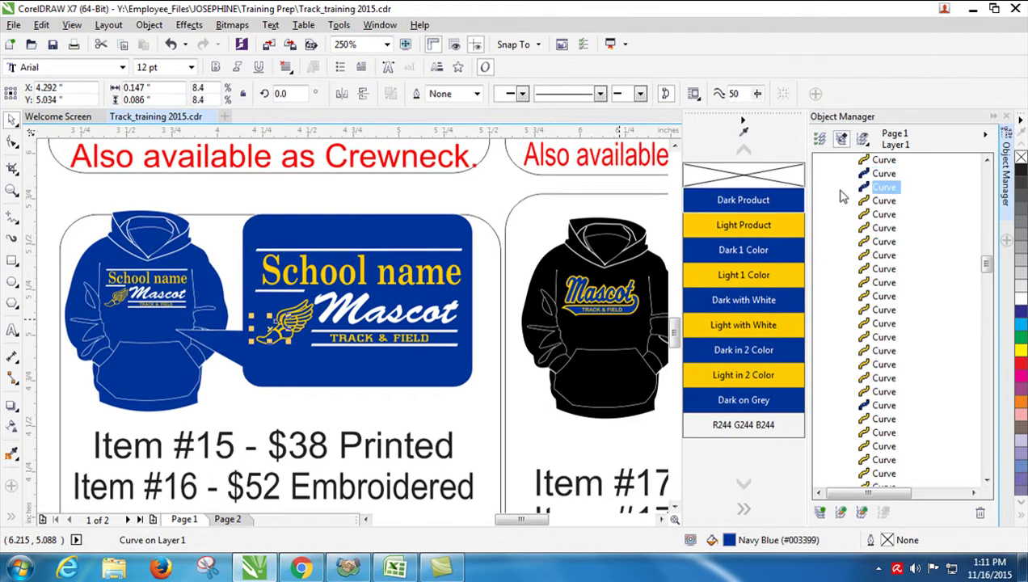
Fill the winged foot, TRACK & FIELD and School name lettering in the Item #15 callout with the Light with White swatch
left_click(299, 324)
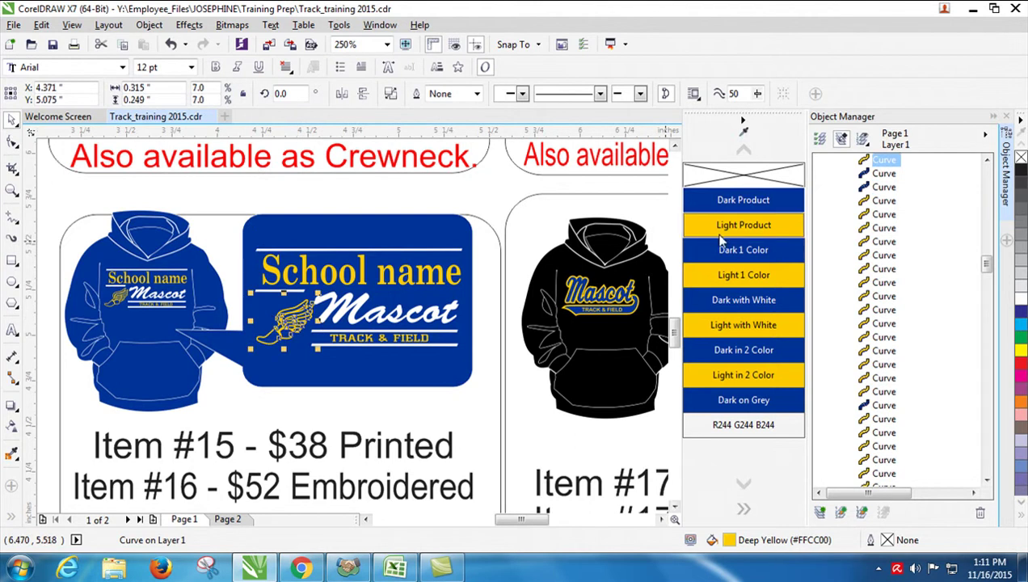
left_click(730, 326)
left_click(374, 343)
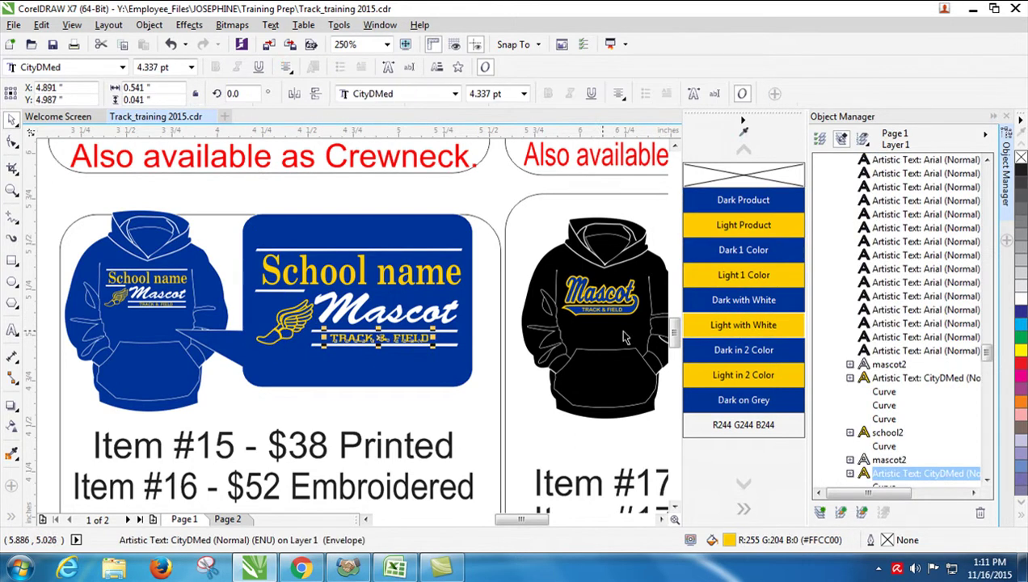
left_click(734, 326)
left_click(410, 280)
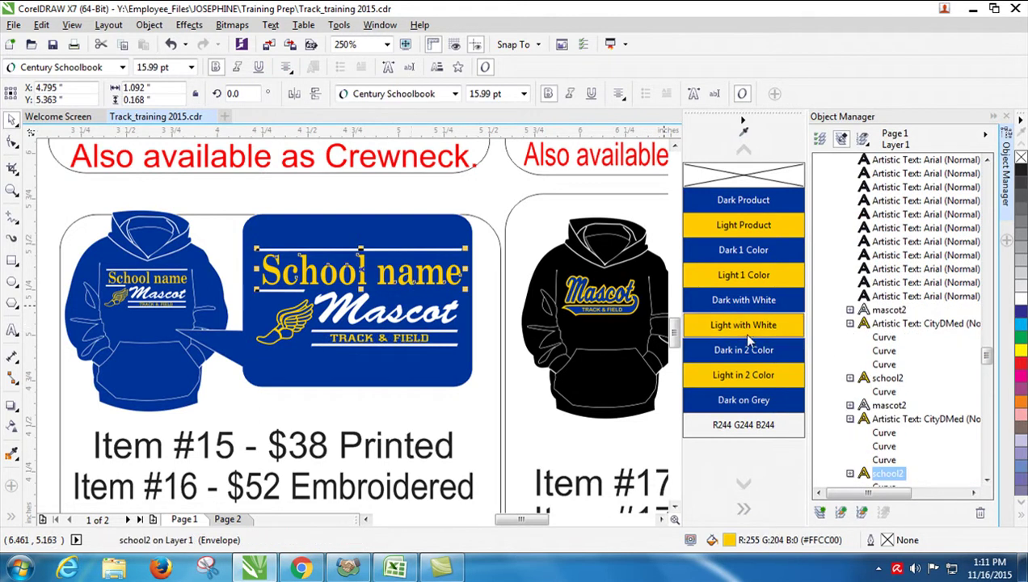
left_click(735, 326)
Check the fills of the Mascot lettering, callout shape and winged foot curves in the Item #15 callout
left_click(366, 323)
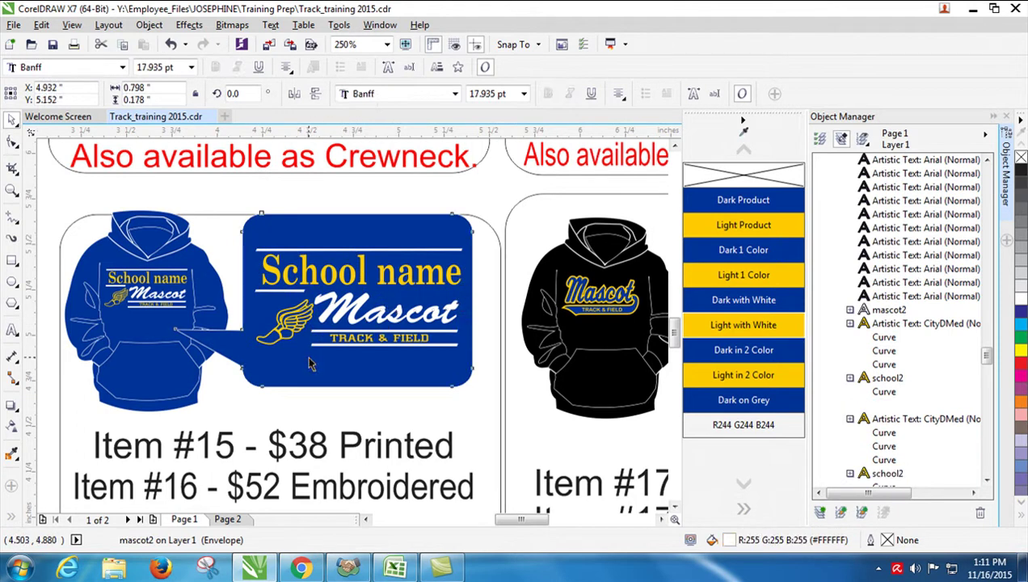
left_click(346, 351)
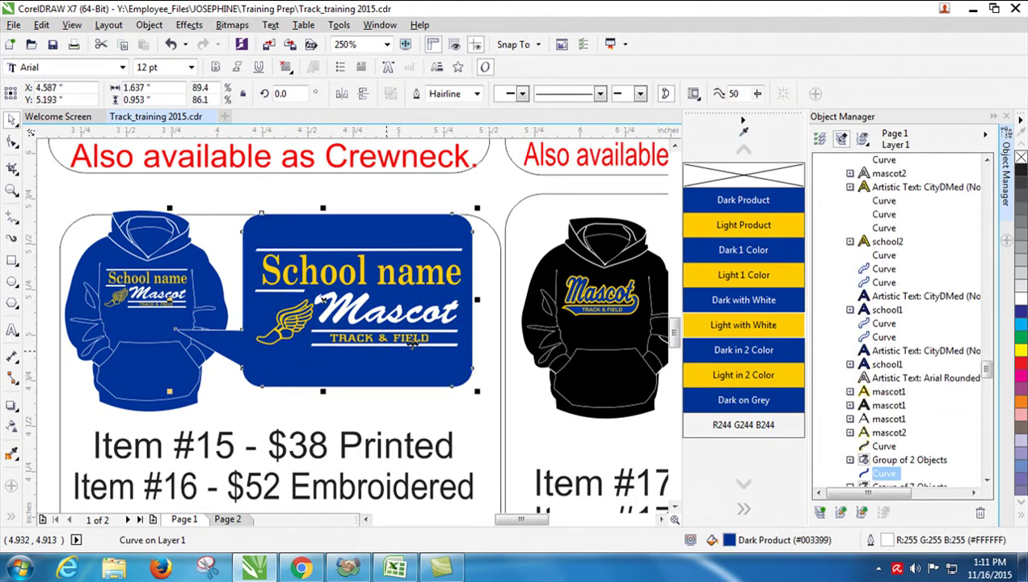
left_click(274, 328)
scroll(275, 328, "up", 2)
scroll(275, 328, "up", 2)
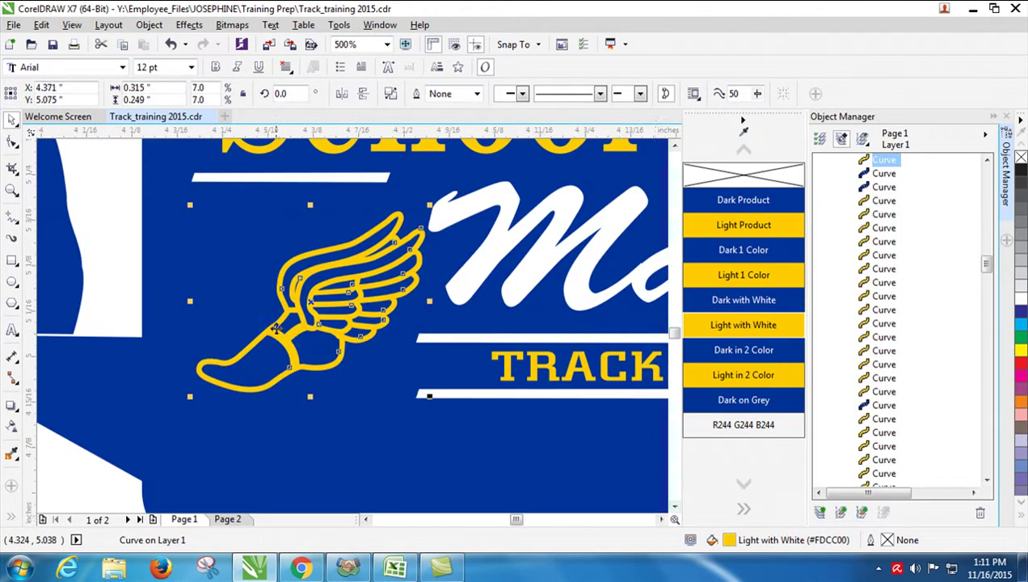
scroll(884, 208, "up", 2)
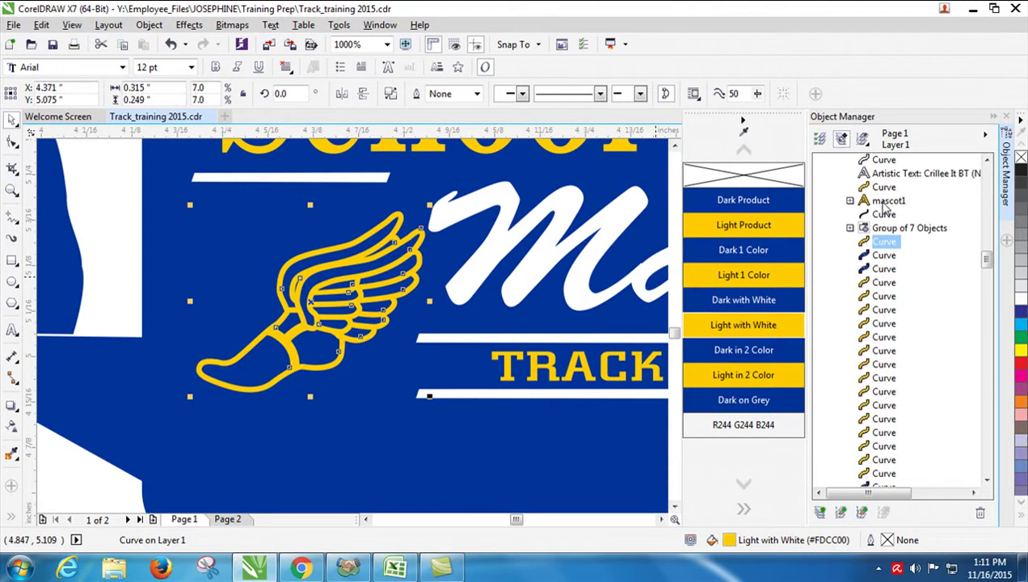
left_click(883, 257)
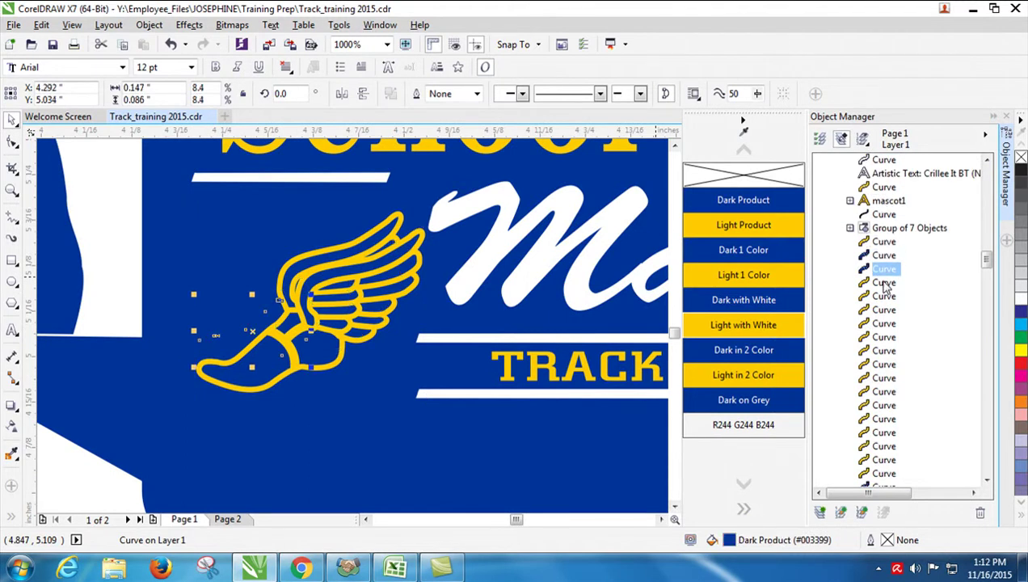
left_click(884, 282)
scroll(884, 299, "down", 3)
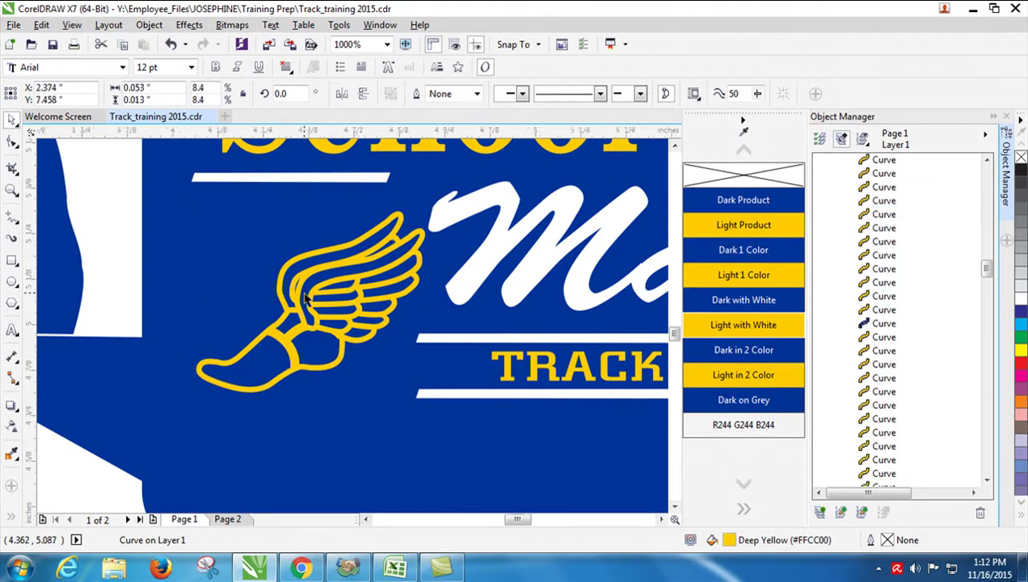
Move the rounded frame of Item #15 back around its hoodie and text, in line with the neighbouring frames
scroll(307, 298, "down", 5)
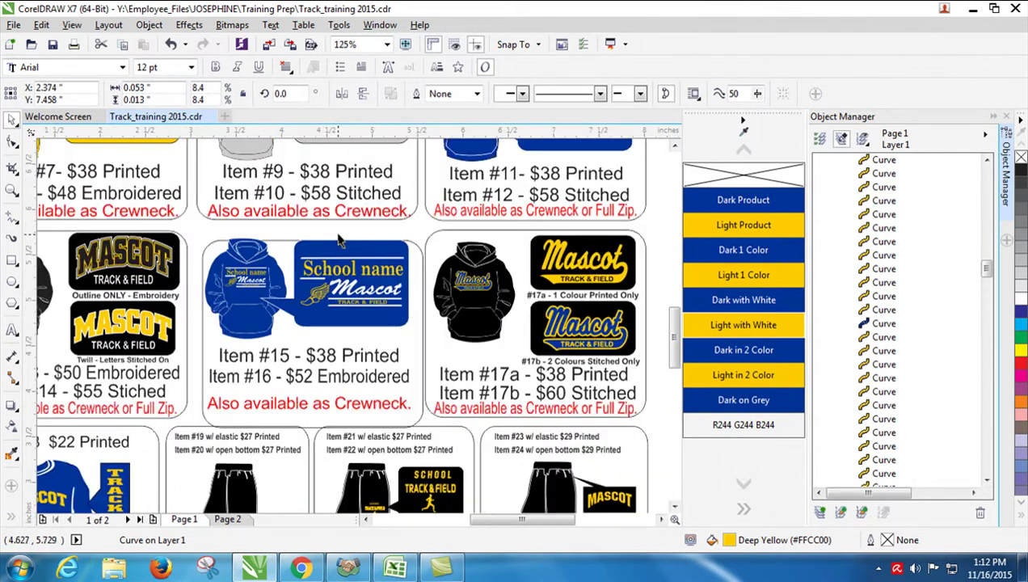
key("Escape")
left_click(423, 335)
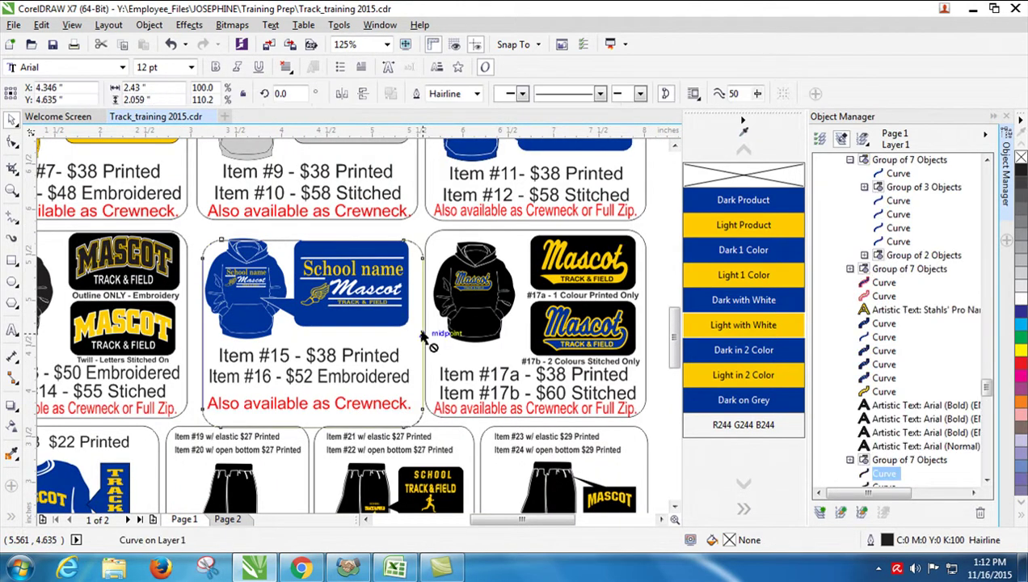
left_click_drag(419, 323, 415, 327)
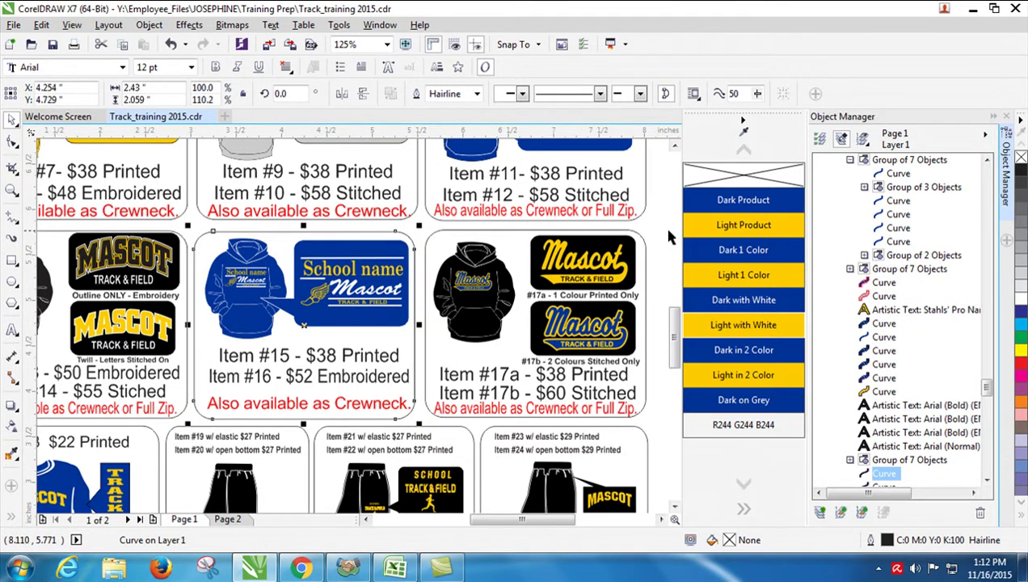
Fill the Mascot logo in the #17b callout with the Dark in 2 Color swatch and outline it with Light in 2 Color
scroll(644, 258, "up", 3)
scroll(636, 269, "down", 5)
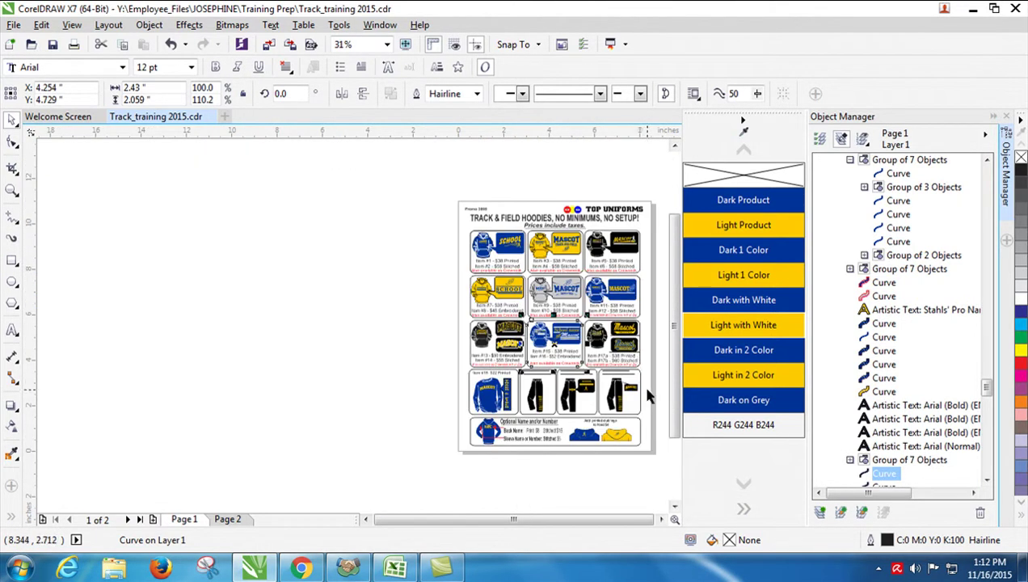
scroll(638, 356, "up", 3)
scroll(639, 353, "up", 4)
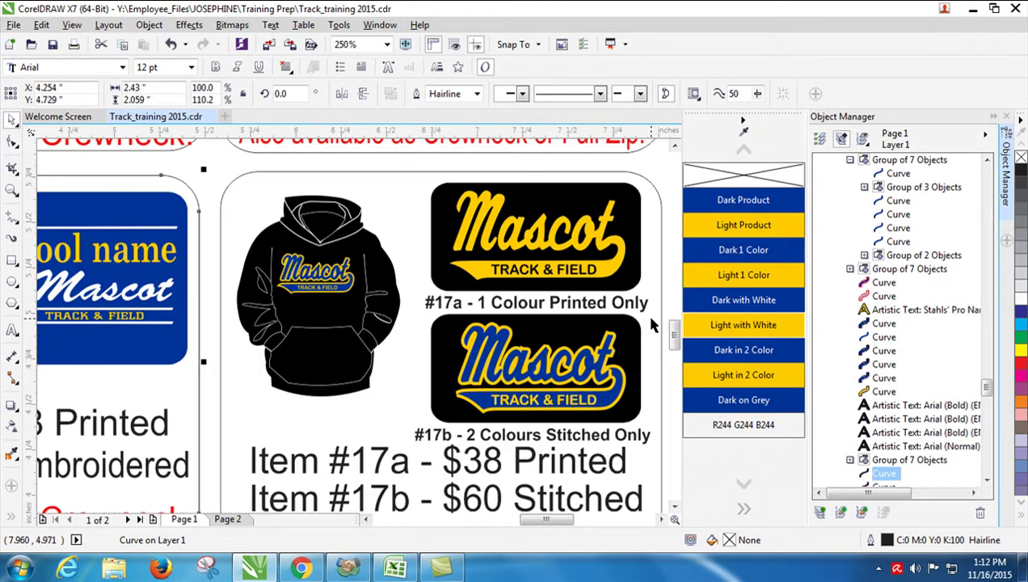
left_click(222, 188)
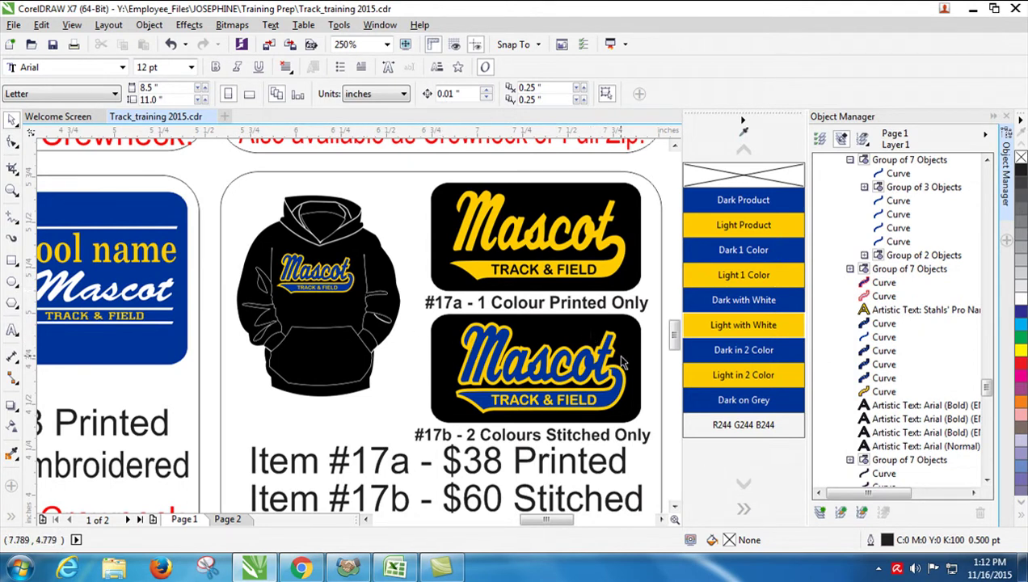
left_click(521, 384)
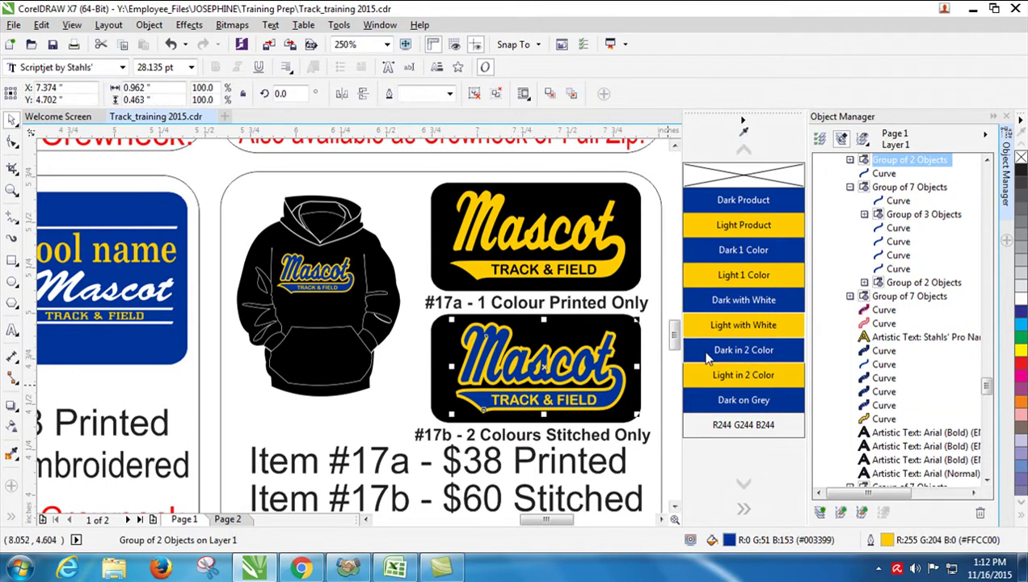
left_click(749, 358)
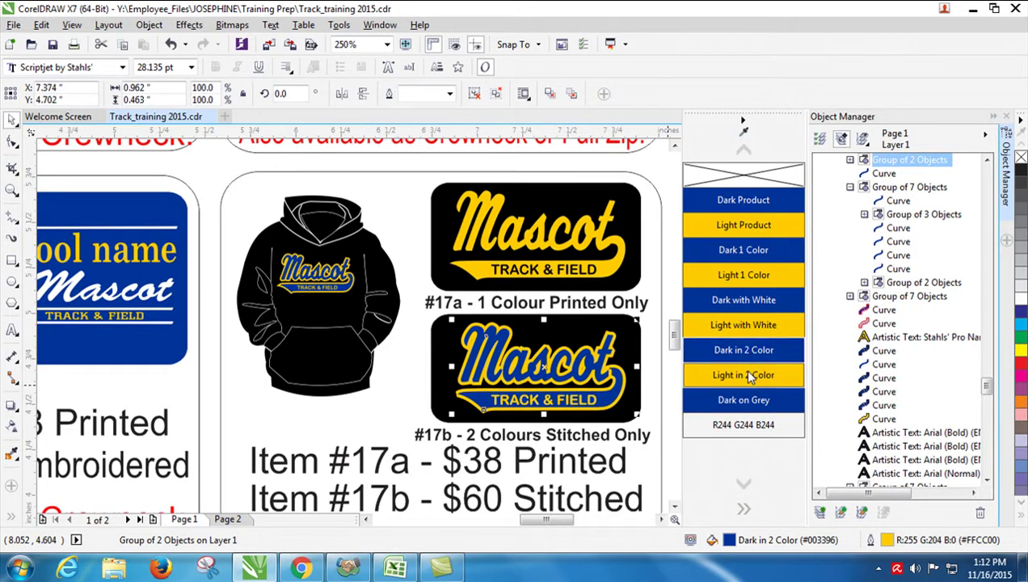
left_click(749, 377)
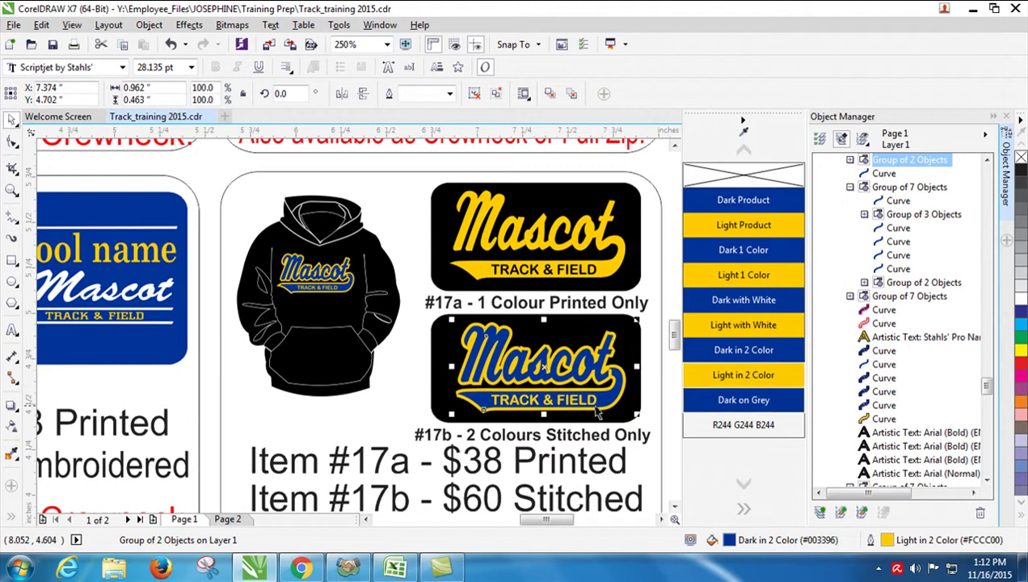
Fill the TRACK & FIELD lettering in the #17b callout with the Light in 2 Color swatch
left_click(501, 400, "ctrl")
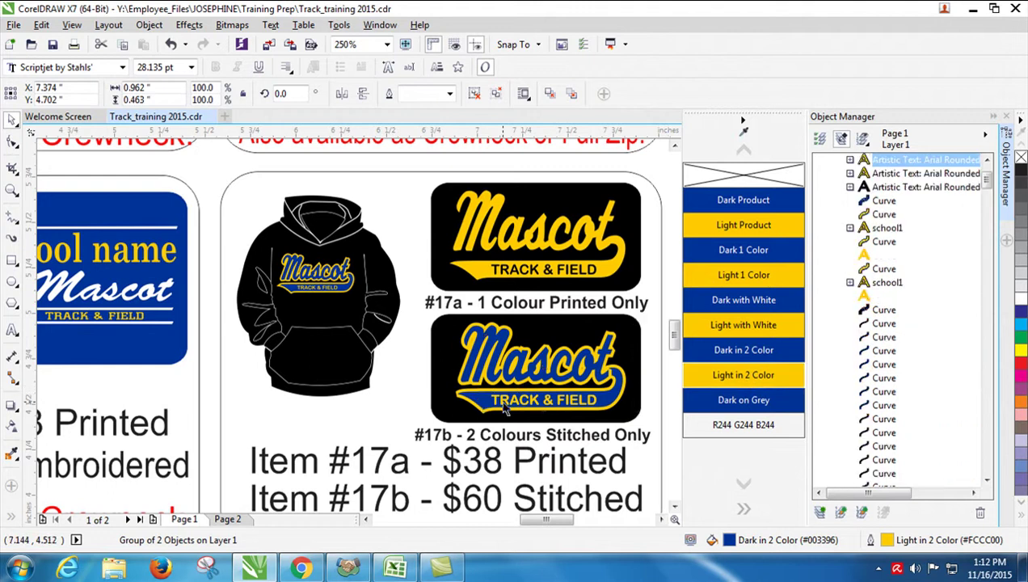
left_click(743, 375)
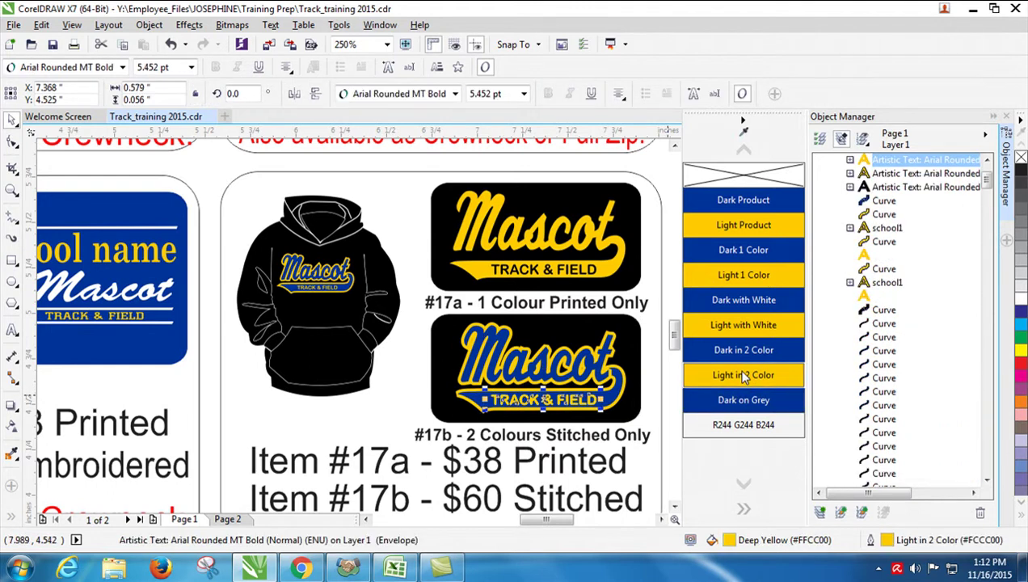
left_click(743, 375)
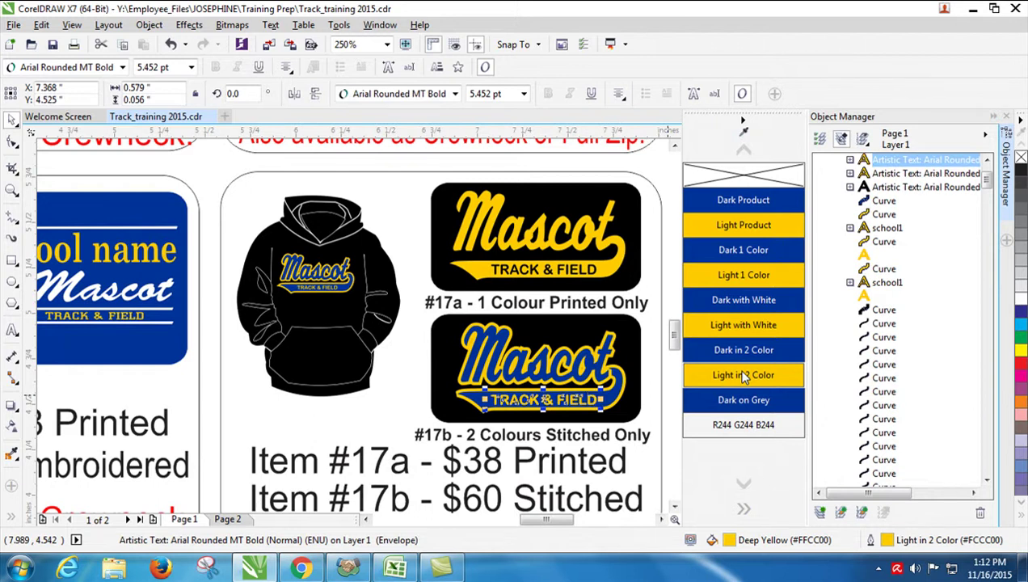
Check the fill and outline of the Mascot lettering and its tail curve in the #17b callout
left_click(619, 396)
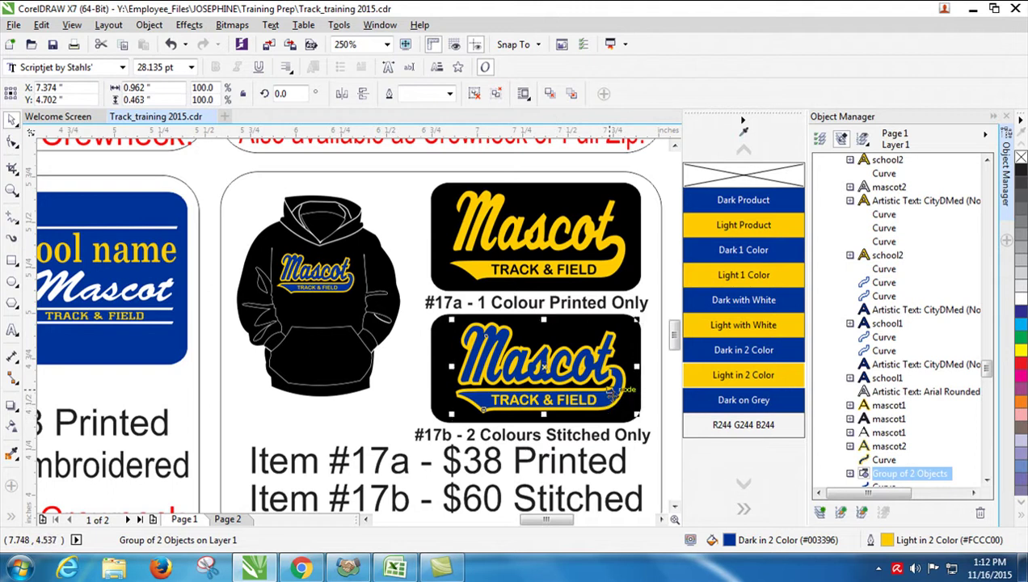
left_click(656, 424)
left_click(661, 413)
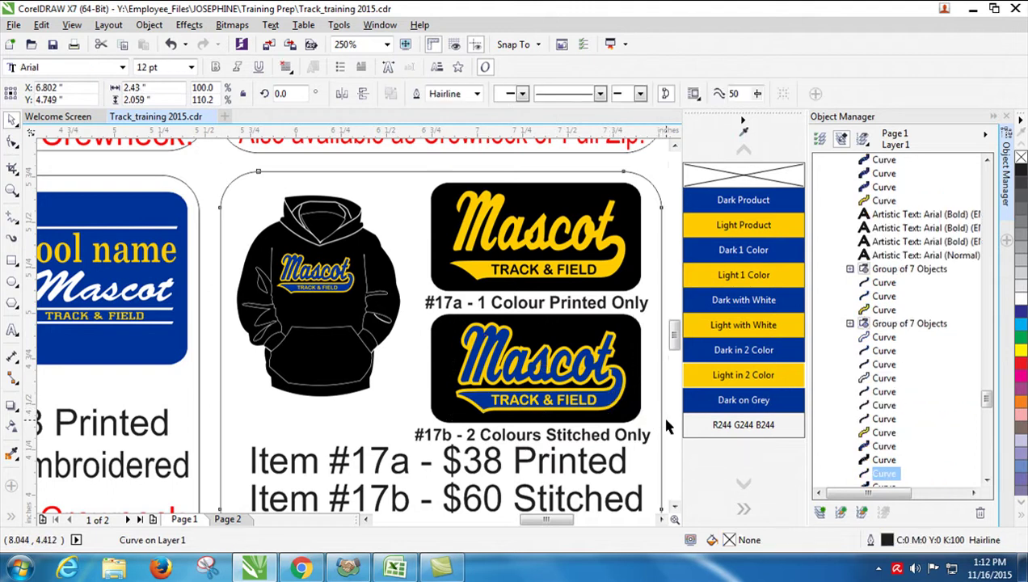
left_click(616, 401)
scroll(614, 400, "up", 1)
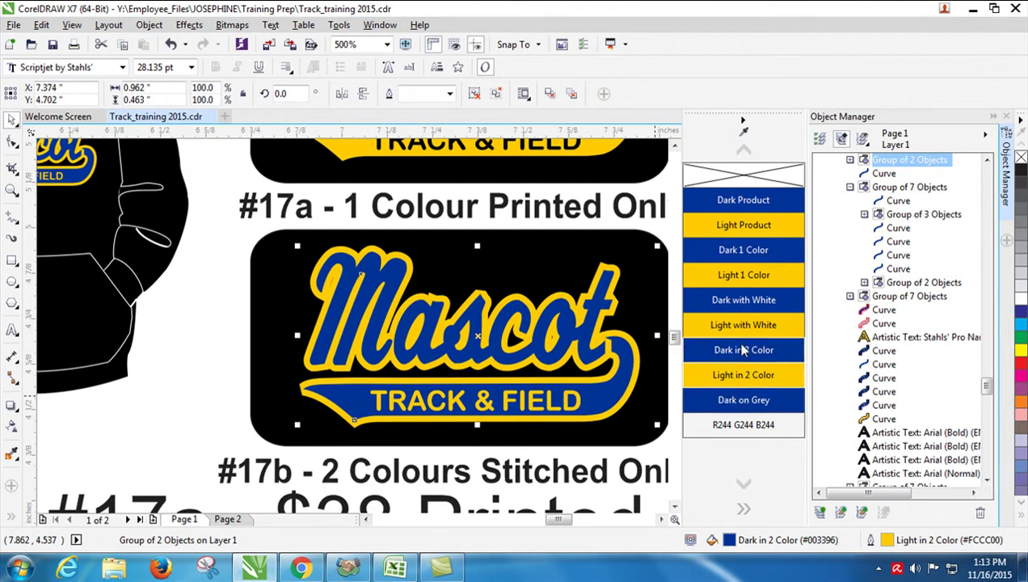
left_click(642, 380)
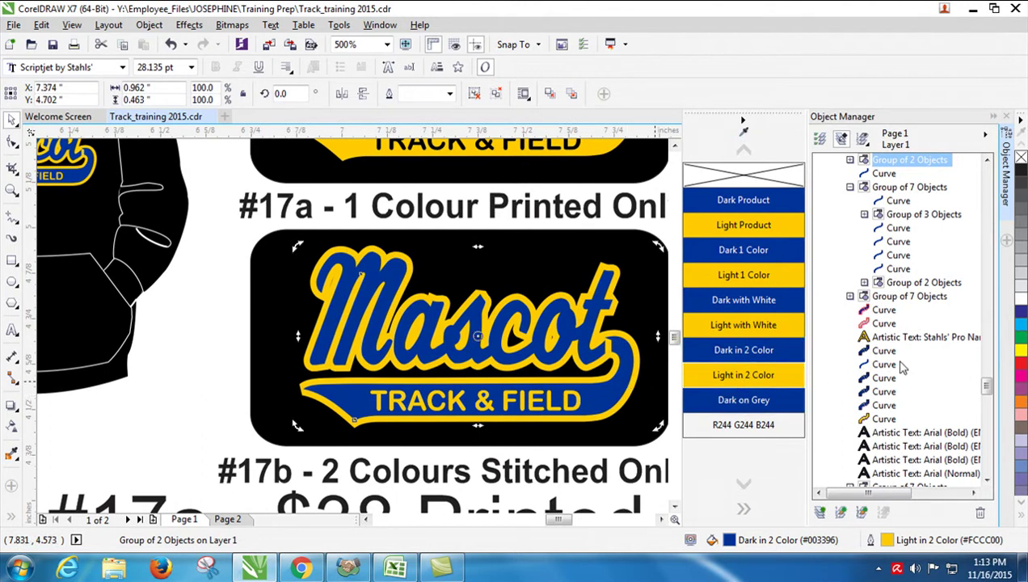
left_click(850, 160)
left_click(879, 175)
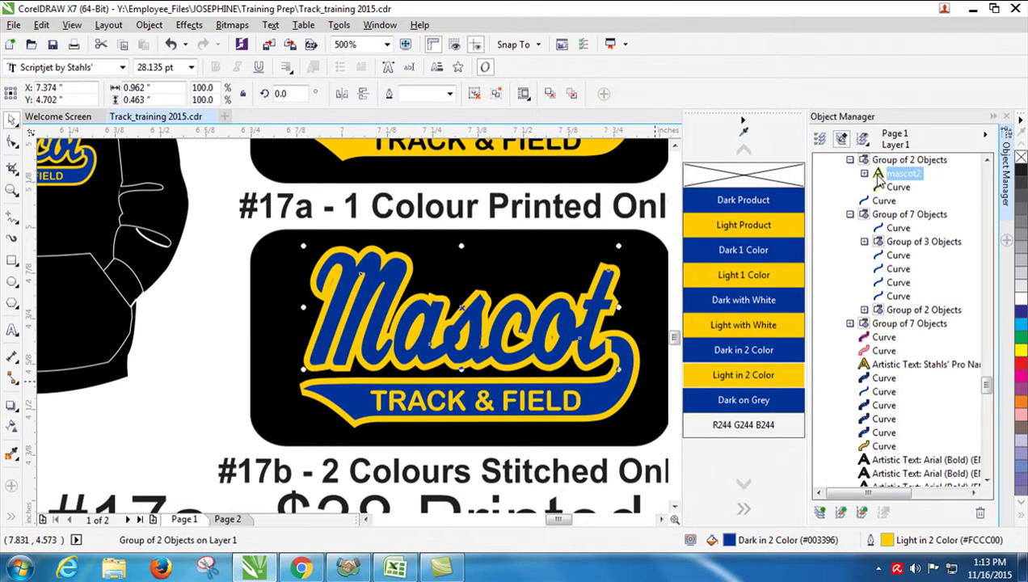
left_click(892, 188)
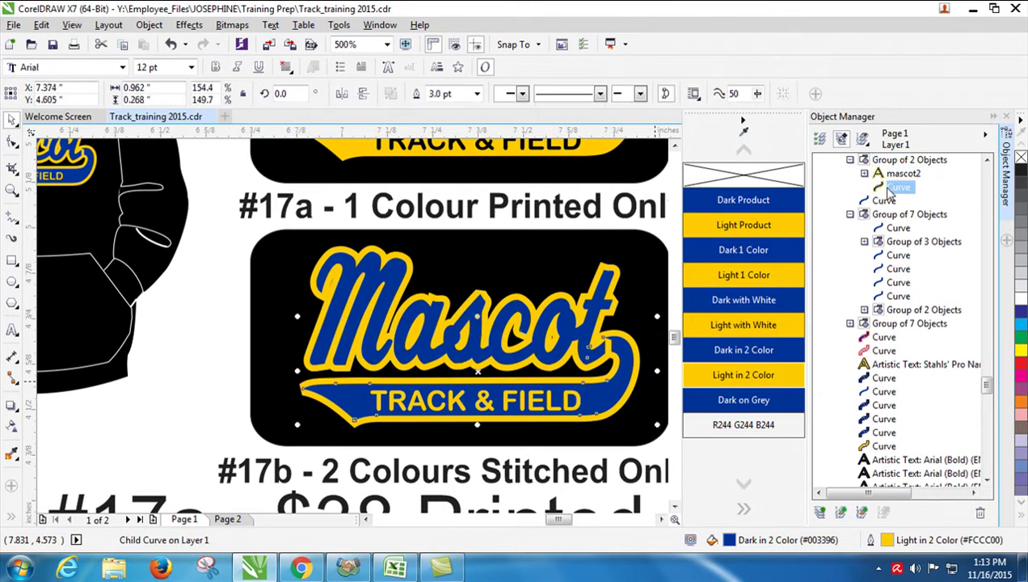
scroll(569, 241, "down", 2)
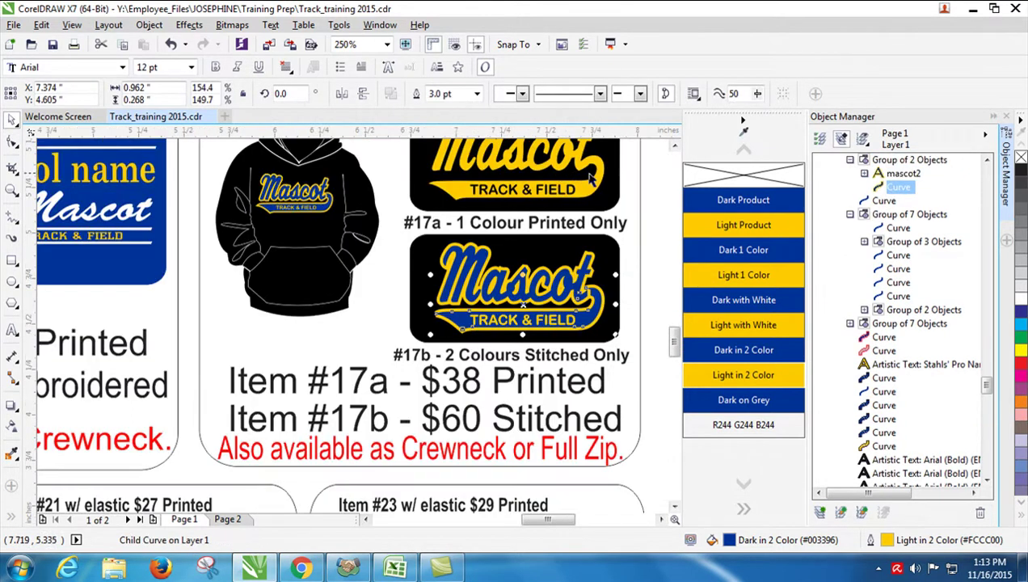
Fill the tail curve in the #17a callout with Light in 2 Color and the Mascot lettering above it with Light 1 Color
left_click(606, 196, "ctrl")
left_click(592, 187)
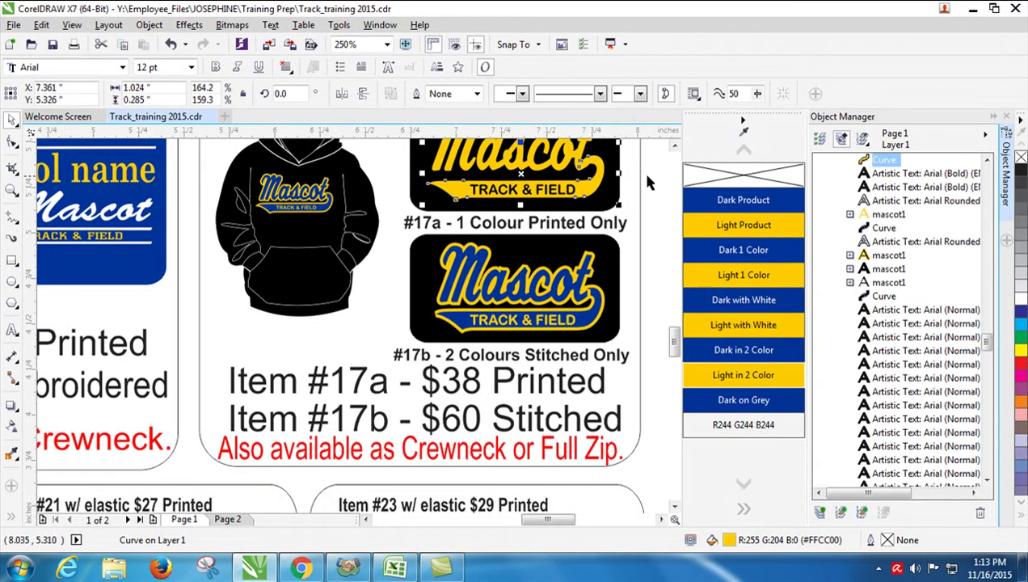
left_click(730, 375)
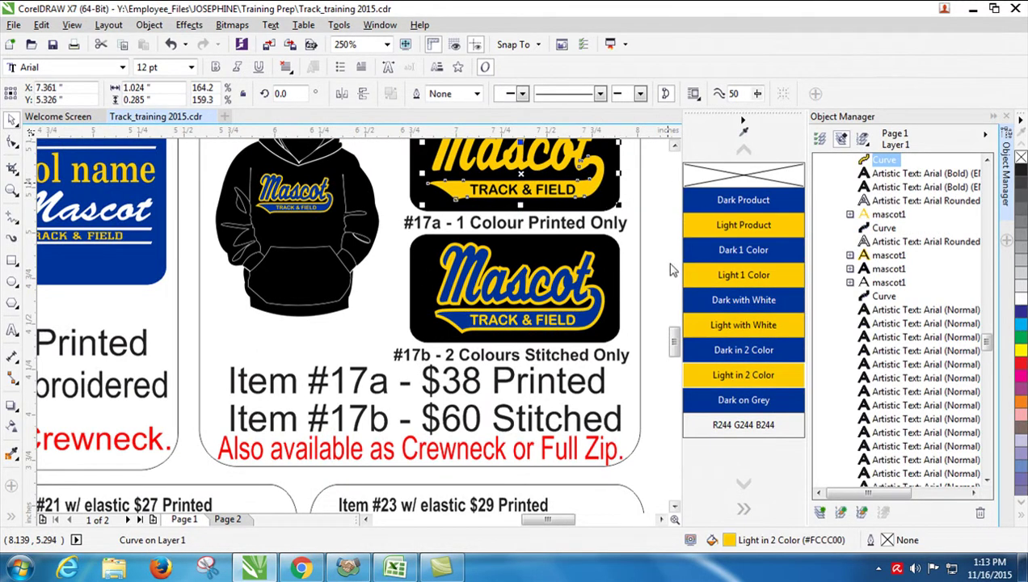
scroll(505, 167, "up", 2)
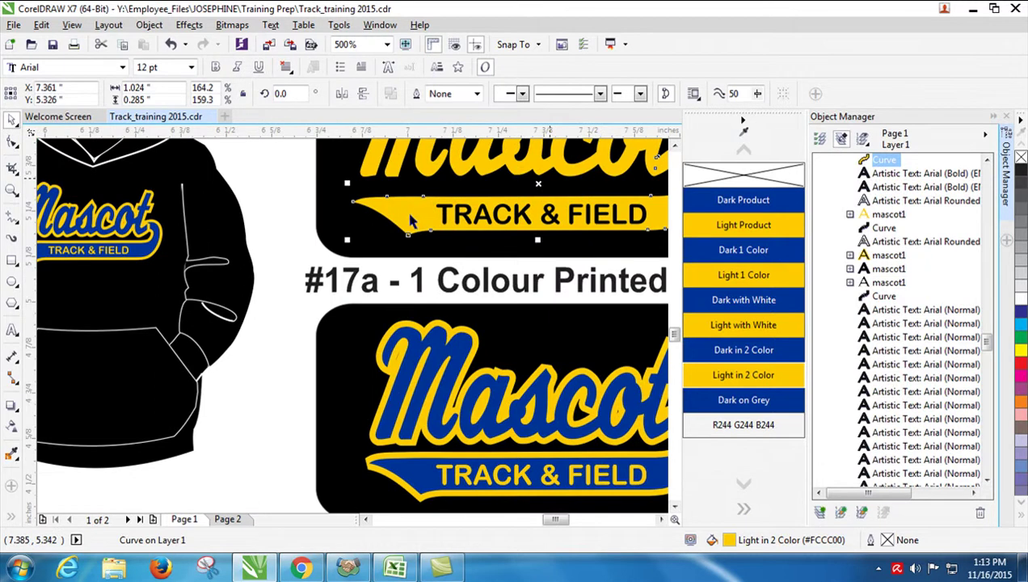
left_click(430, 168)
left_click(730, 275)
Fill the Mascot lettering and tail on the Item #17 hoodie with Dark 1 Color and outline both with Light 1 Color
scroll(263, 261, "down", 2)
scroll(243, 268, "up", 2)
left_click(173, 251)
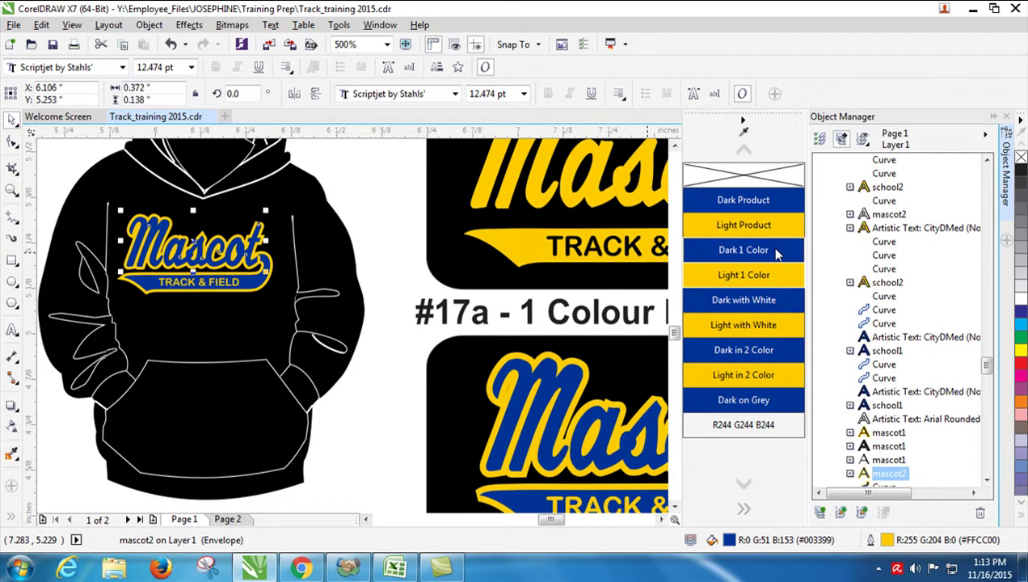
left_click(775, 251)
right_click(773, 274)
left_click(251, 283)
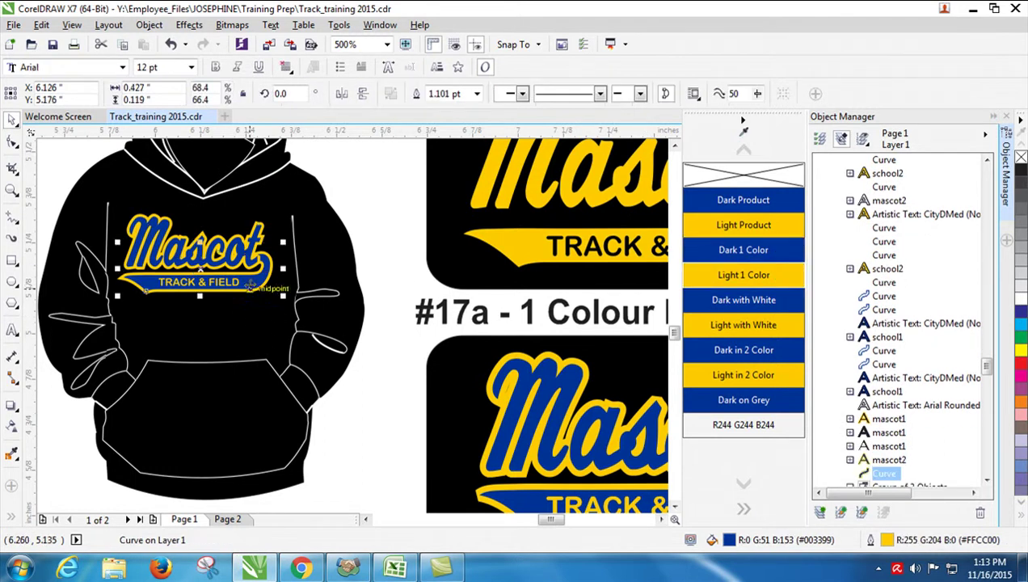
right_click(725, 279)
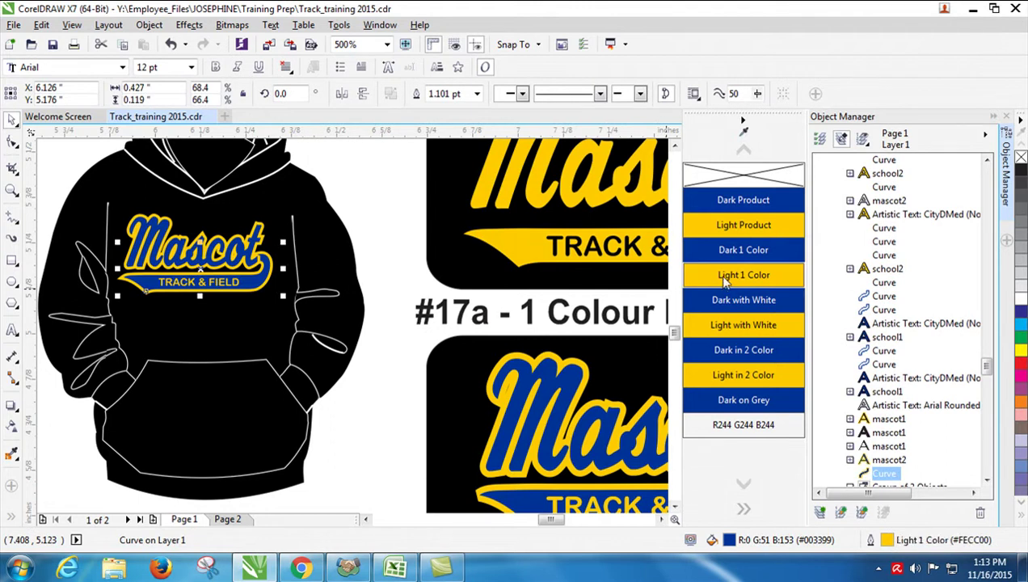
left_click(728, 260)
left_click(368, 205)
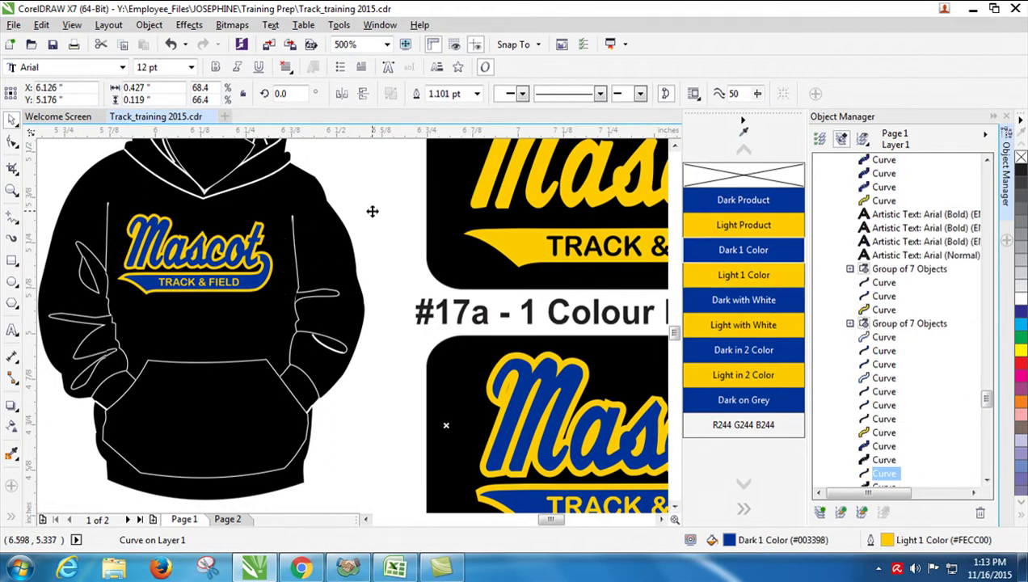
Look over the sweater, pants and optional name items in the lower rows and the hoodie rows of the flyer
scroll(368, 205, "down", 2)
scroll(372, 211, "down", 1)
left_click(598, 341)
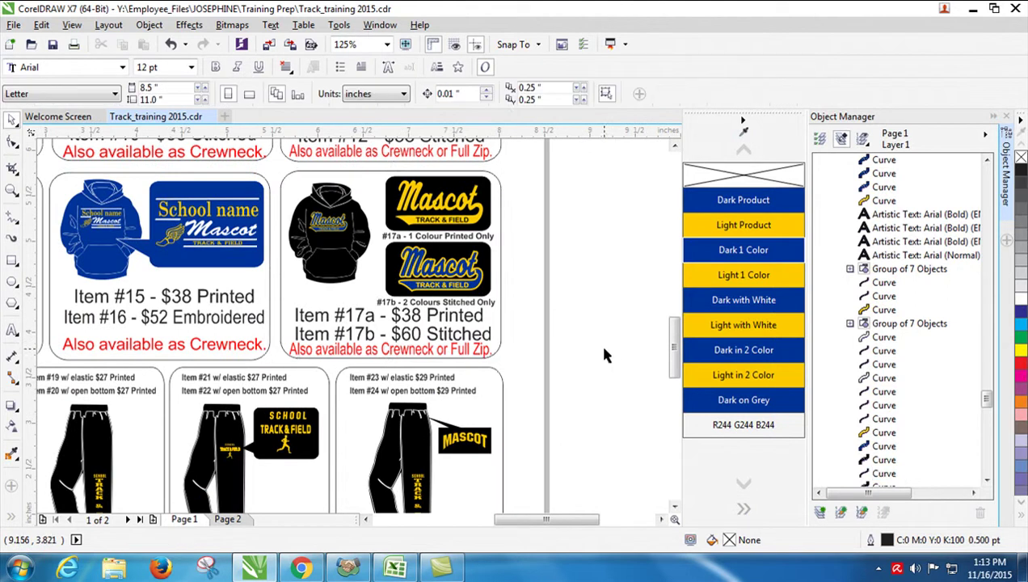
scroll(595, 341, "down", 1)
scroll(318, 454, "up", 1)
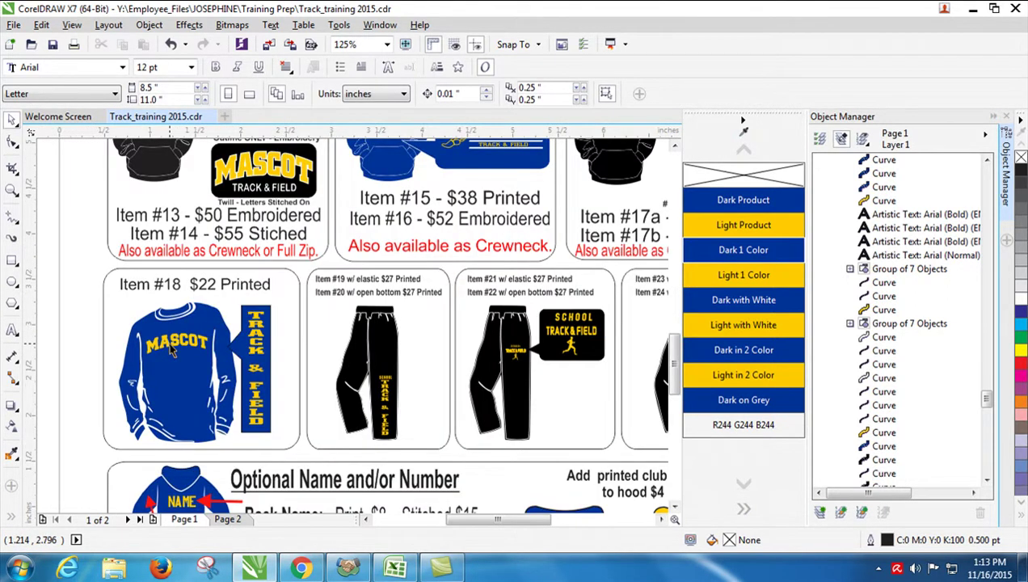
scroll(168, 342, "down", 1)
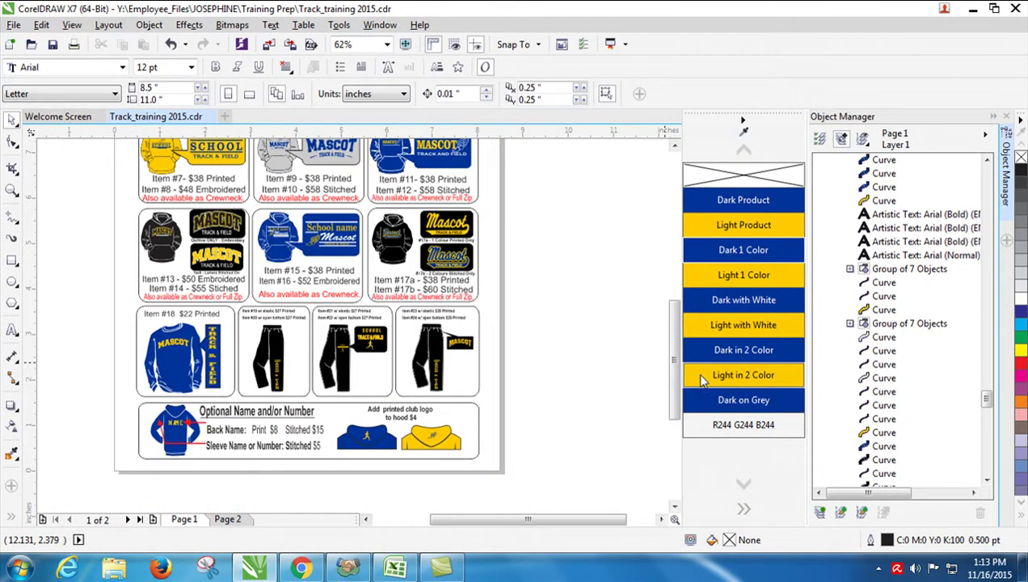
left_click_drag(677, 377, 676, 267)
scroll(532, 501, "down", 2)
scroll(578, 492, "up", 3)
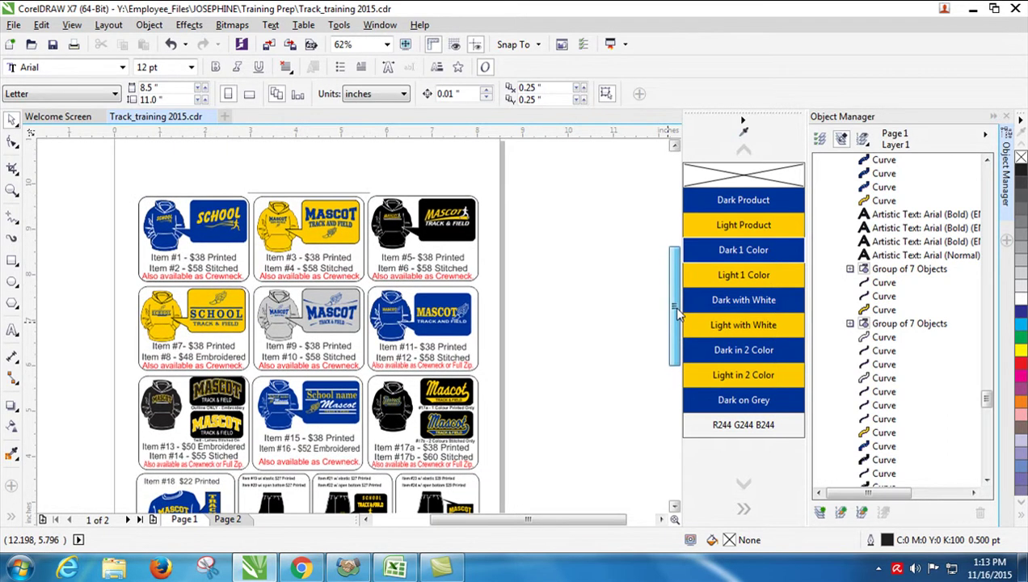
left_click_drag(576, 522, 550, 522)
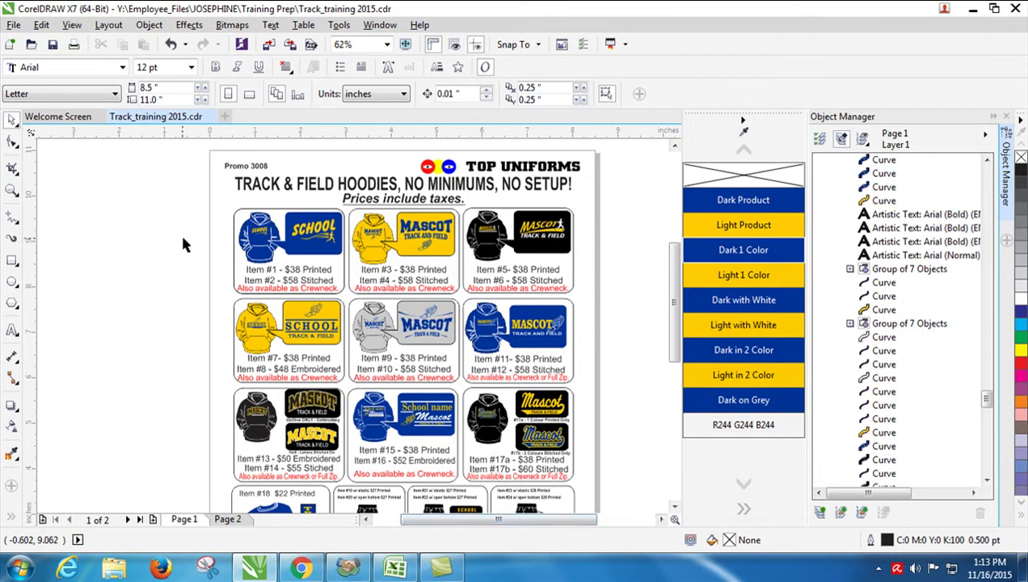
Check the product fills of the hoodies and callout shapes of Items #1 and #3
left_click(259, 241)
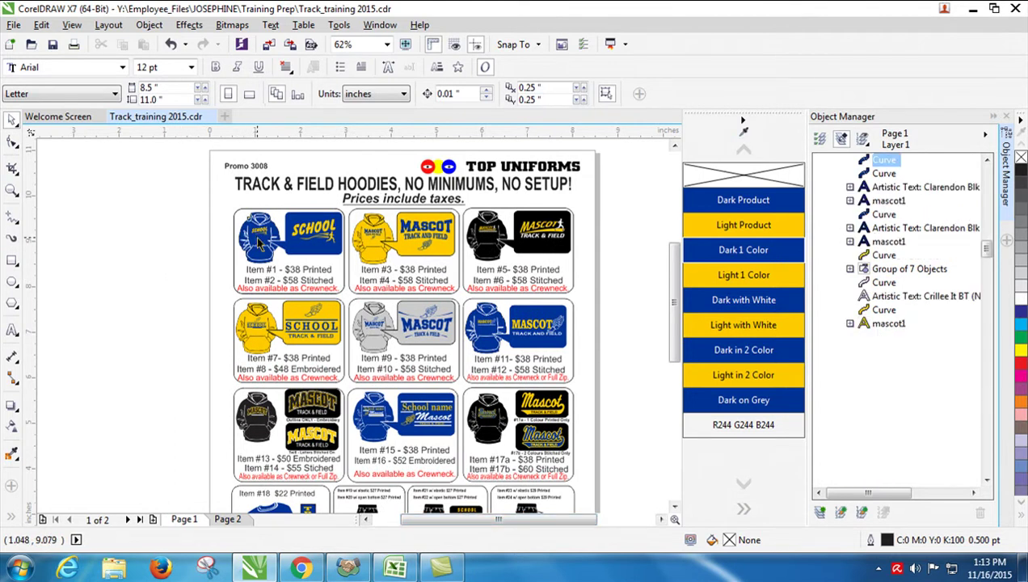
left_click(315, 253)
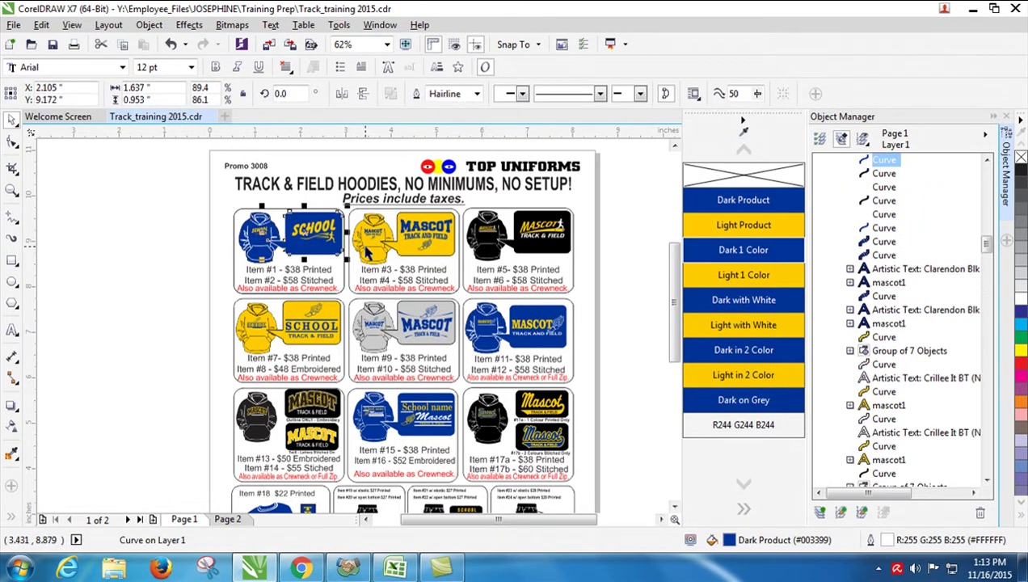
left_click(401, 252)
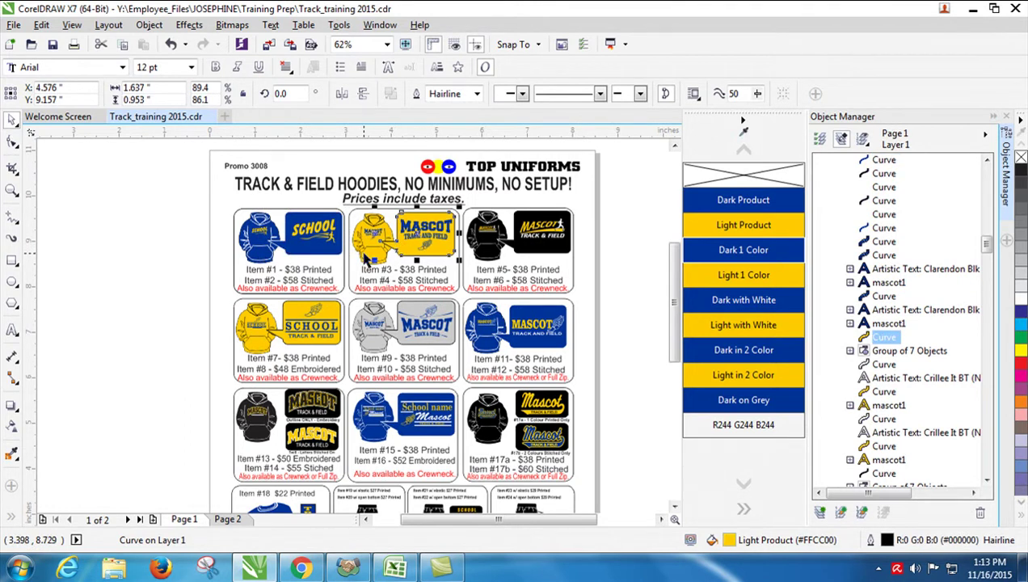
left_click(365, 257)
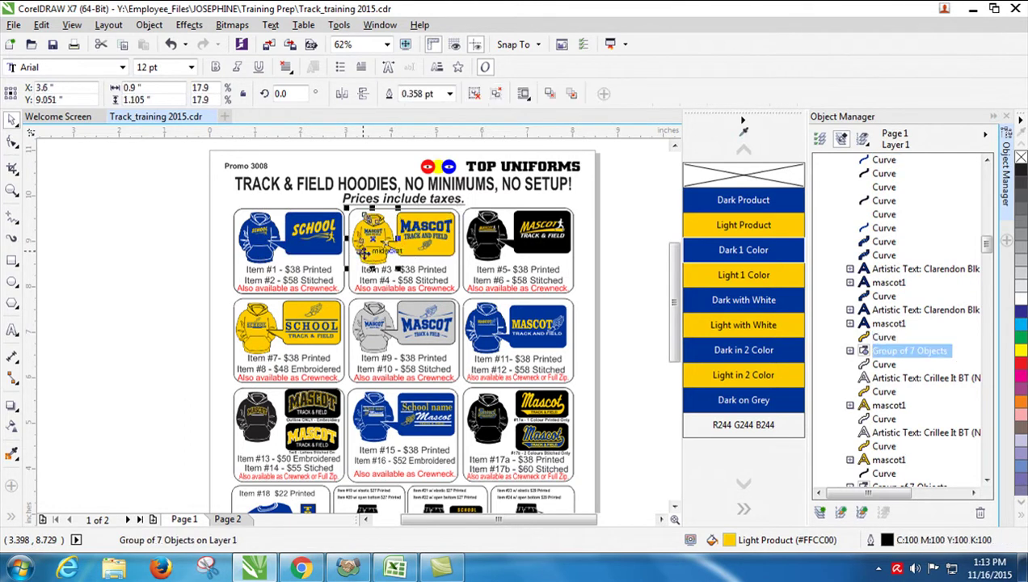
left_click(450, 257)
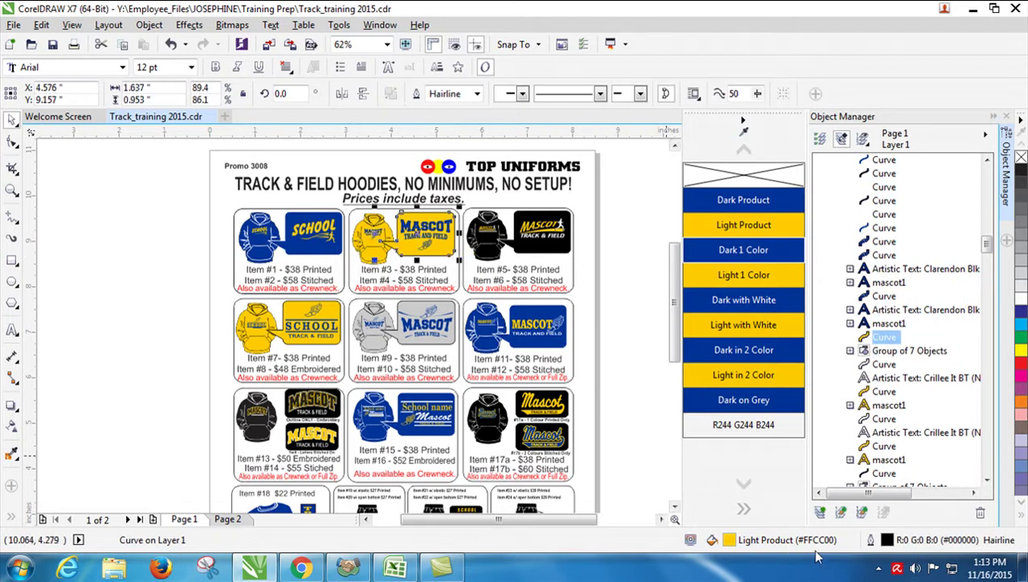
Fill the Item #7 hoodie with the Light Product swatch and check the fill of its callout shape
left_click(266, 341)
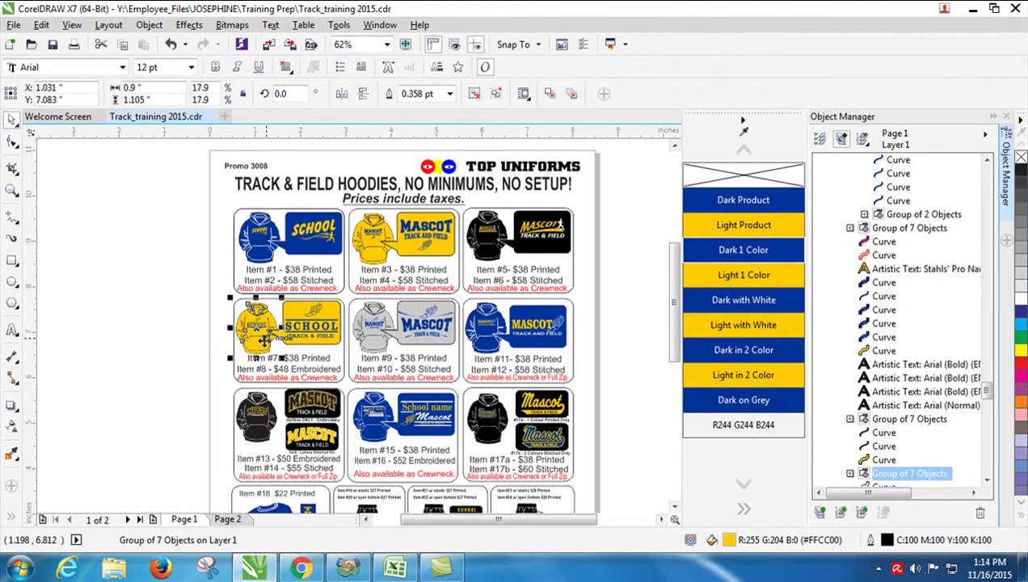
left_click(231, 346)
left_click(235, 344)
left_click(756, 228)
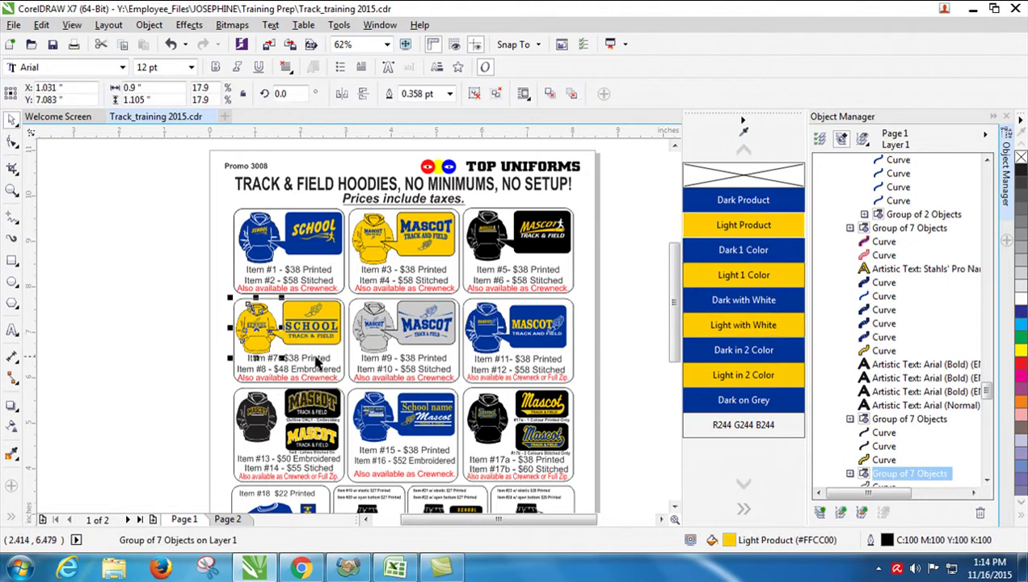
left_click(302, 315, "ctrl")
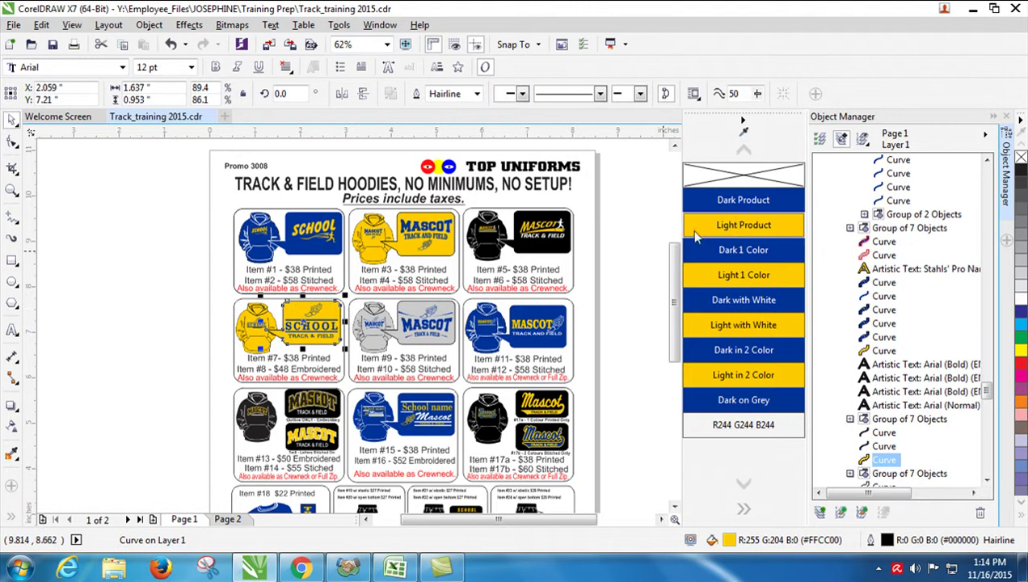
Check the product fills of the hoodies and callout shapes of Items #11 and #15
left_click(493, 346)
left_click(635, 319)
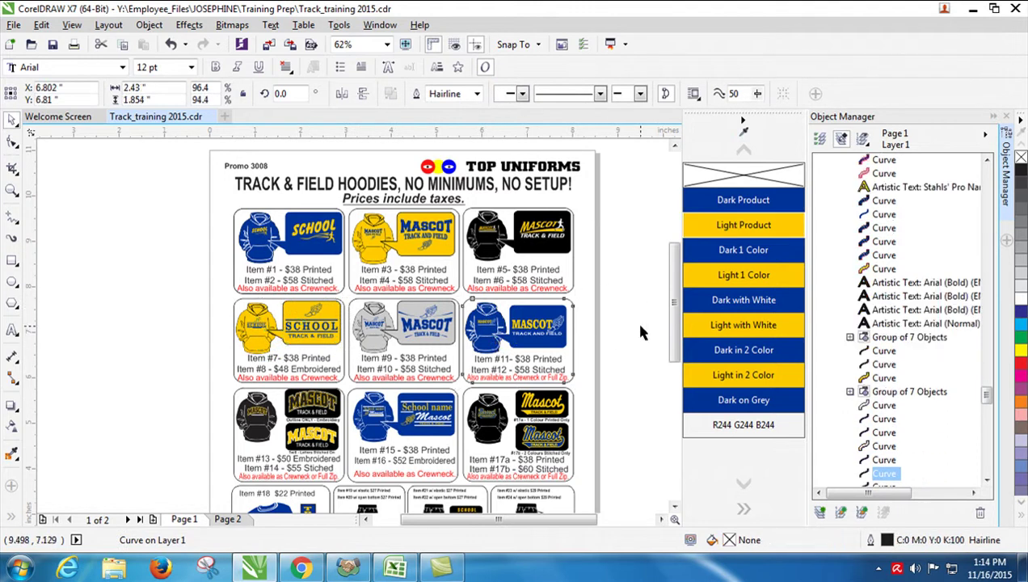
left_click(543, 345, "ctrl")
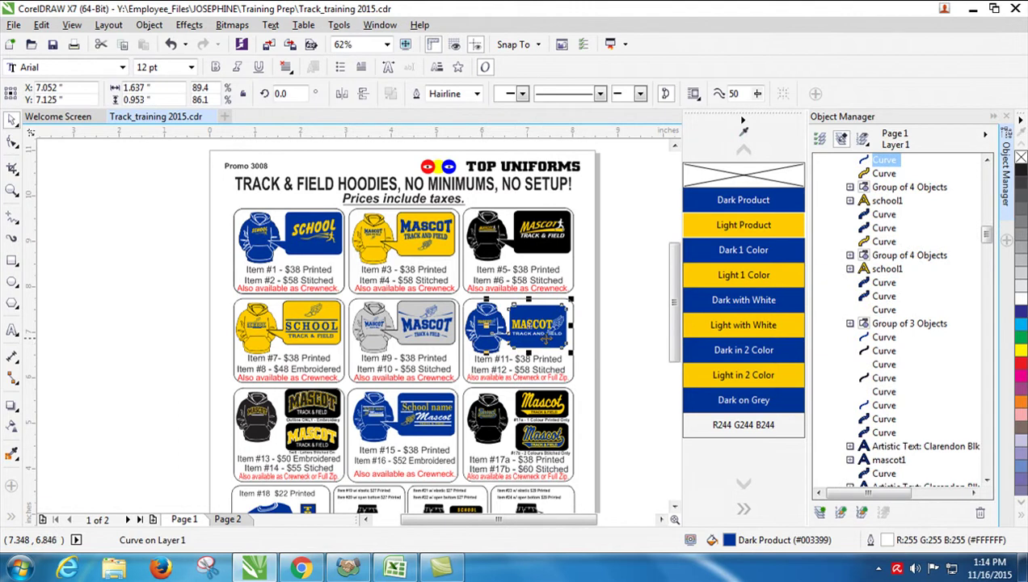
left_click(493, 343)
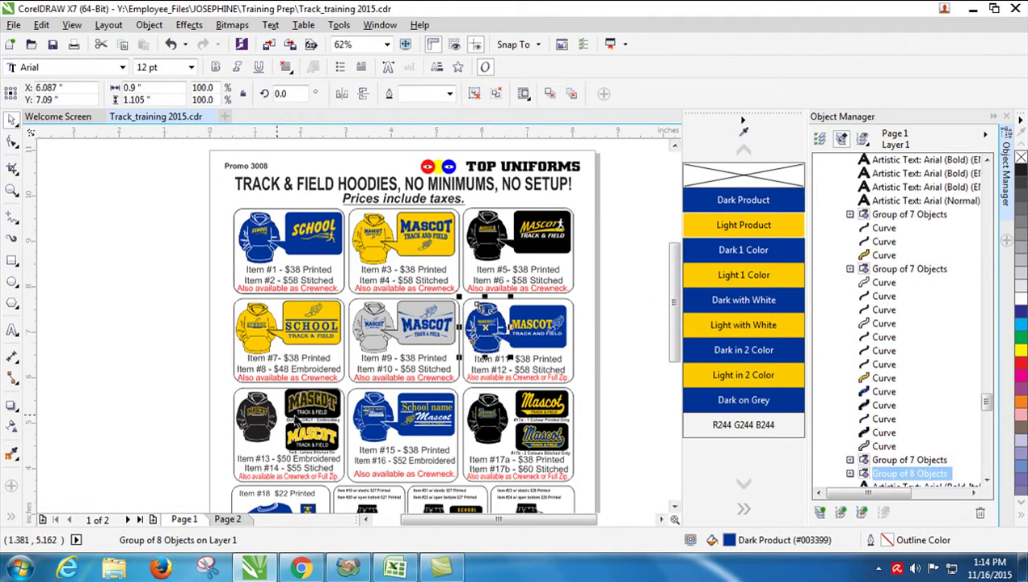
left_click(376, 434)
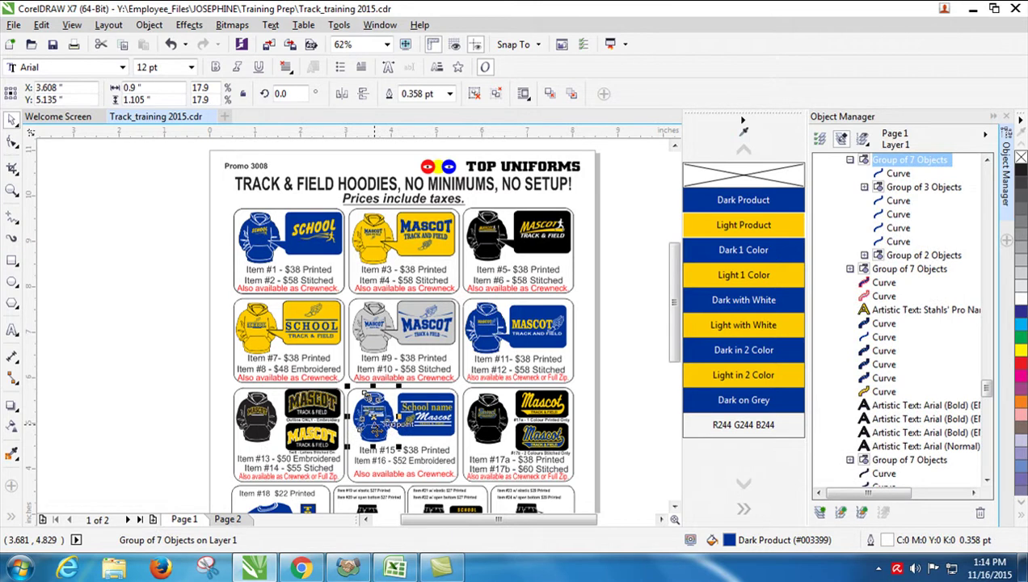
left_click(433, 435, "ctrl")
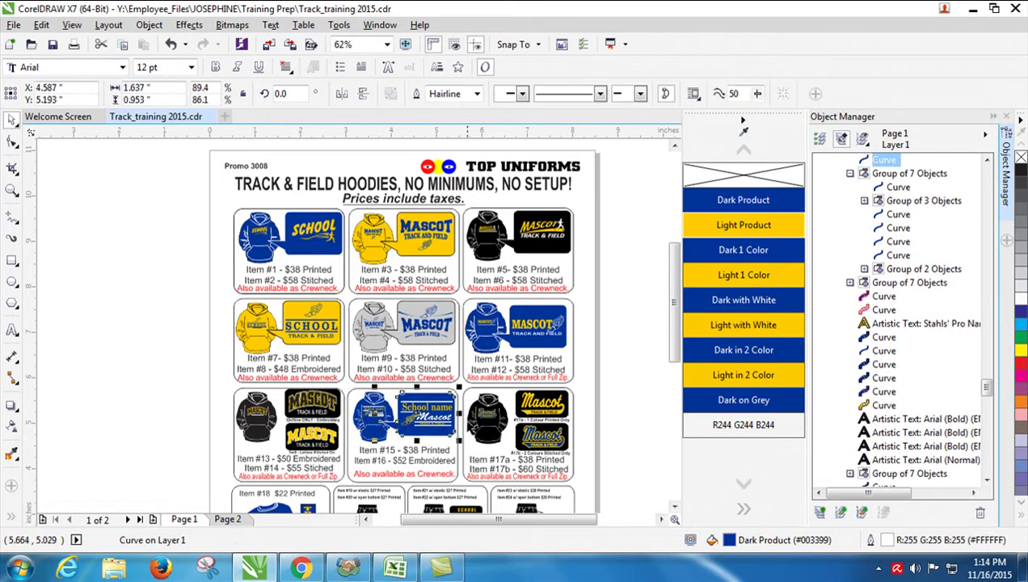
Check the fills of the SCHOOL text, swoosh and runner on the Item #1 hoodie
left_click(207, 330)
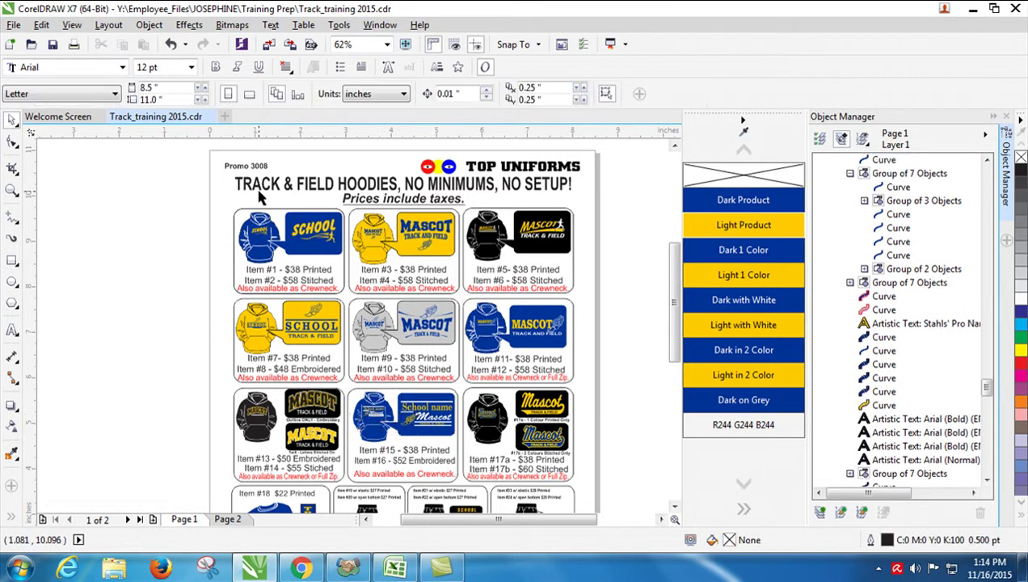
scroll(266, 391, "up", 2)
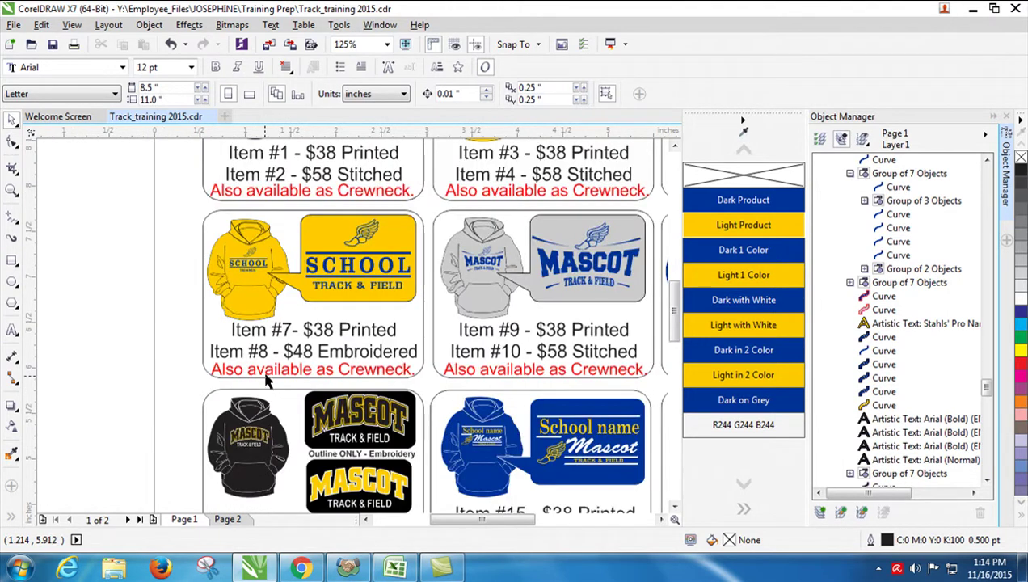
scroll(359, 212, "up", 2)
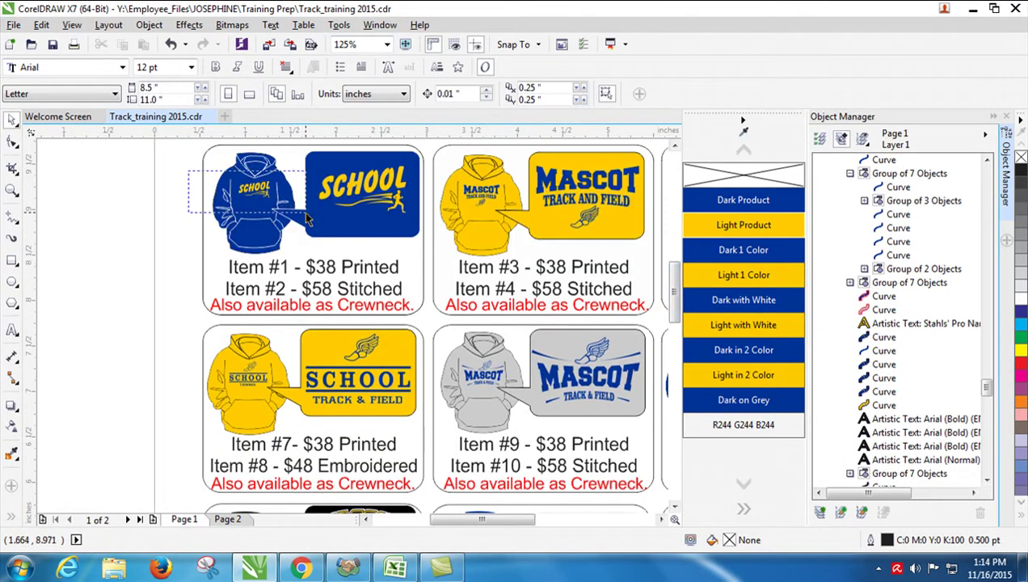
left_click(194, 204)
left_click(150, 202)
left_click(234, 191)
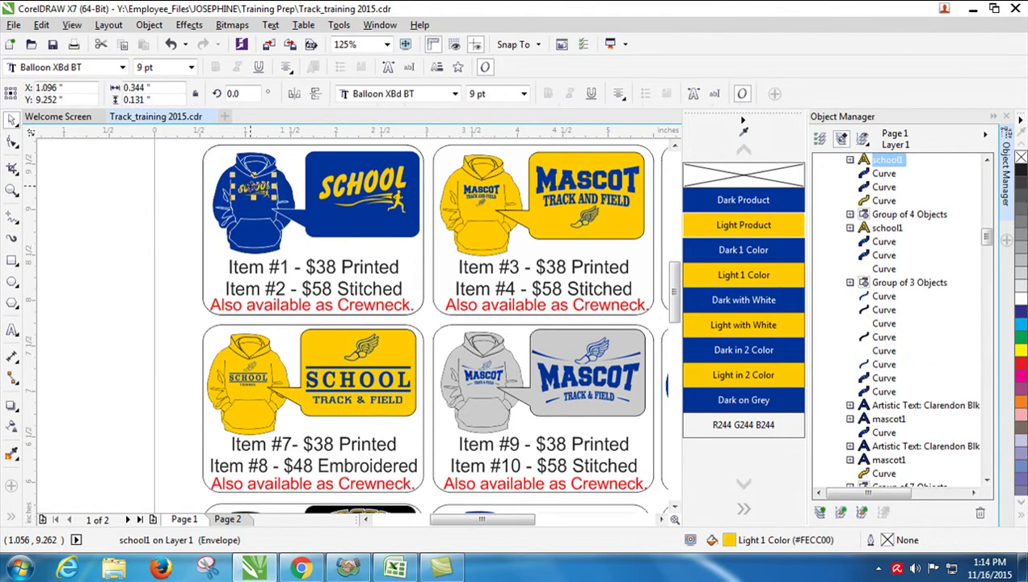
scroll(263, 186, "up", 1)
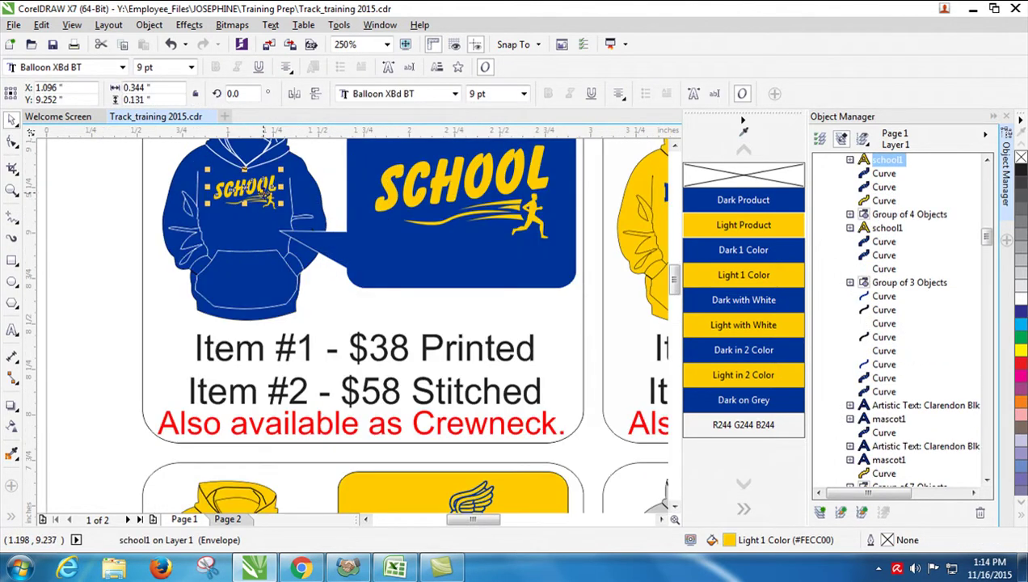
left_click(269, 204)
left_click(271, 206)
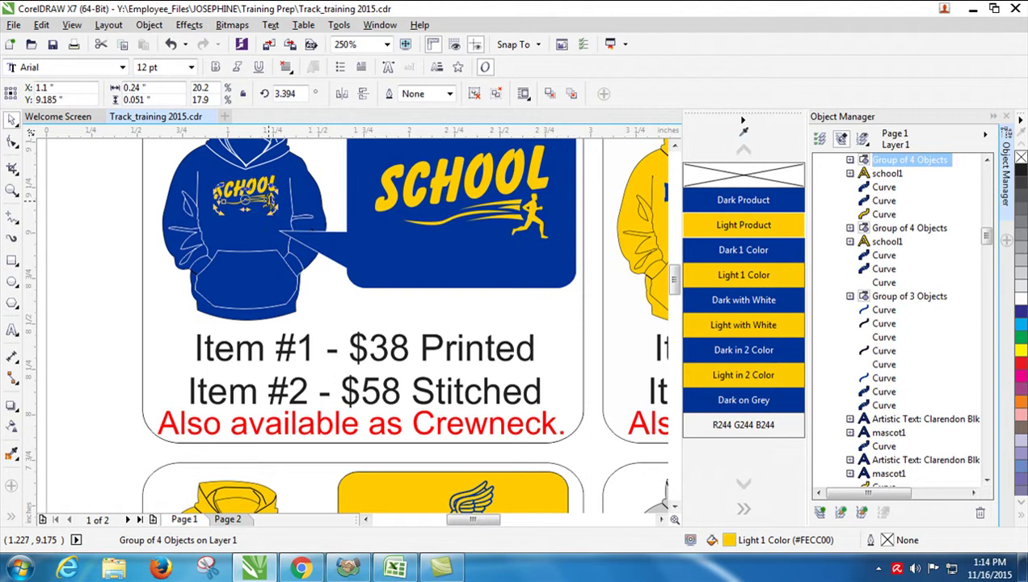
key("Escape")
left_click(270, 206)
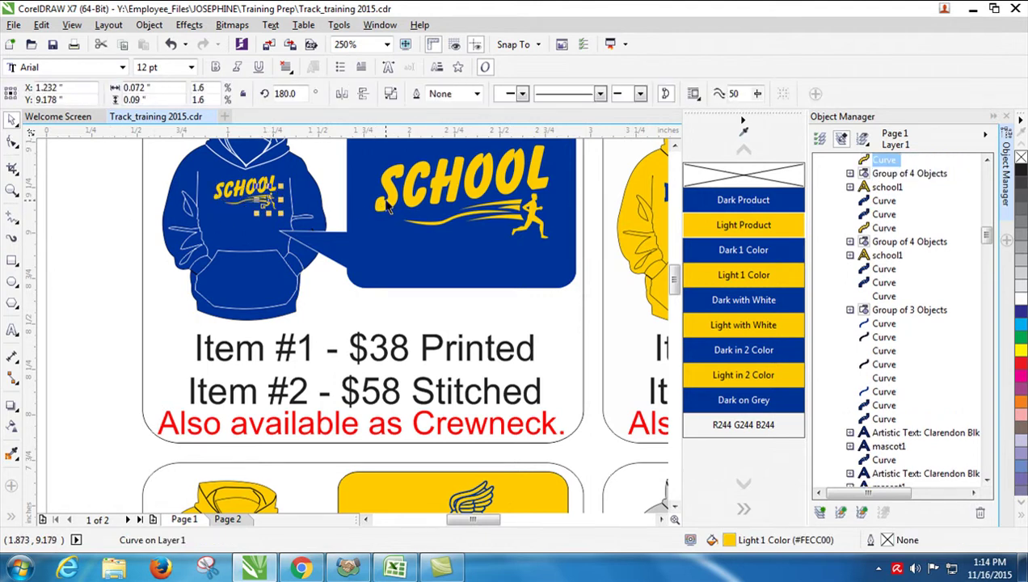
Check the fills of the swoosh and runner in the Item #1 callout logo
left_click(386, 202)
left_click(487, 220)
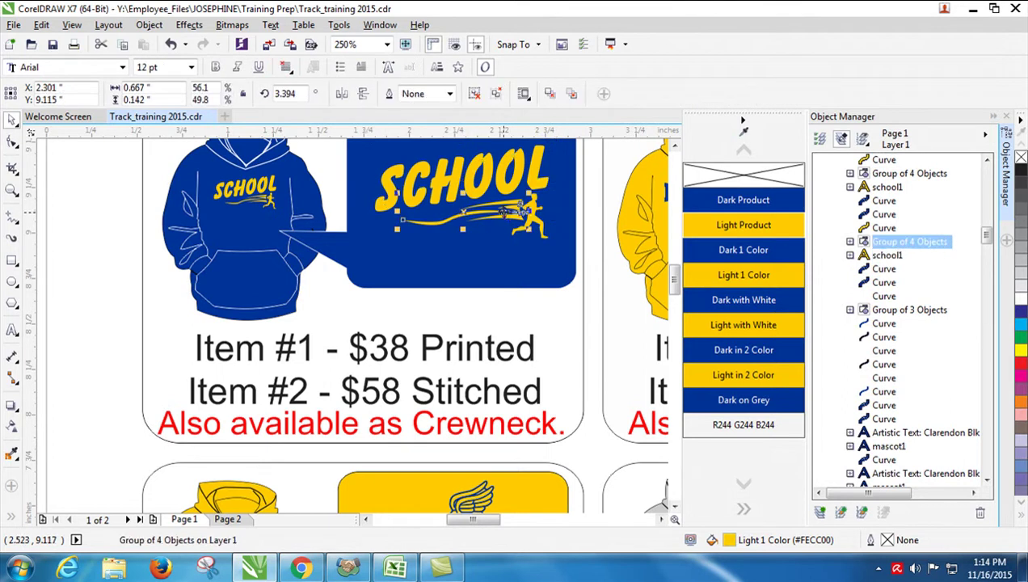
left_click(529, 220, "ctrl")
Check the fills of the MASCOT text, Track and Field text and winged foot on the Item #3 hoodie and callout
scroll(646, 209, "down", 1)
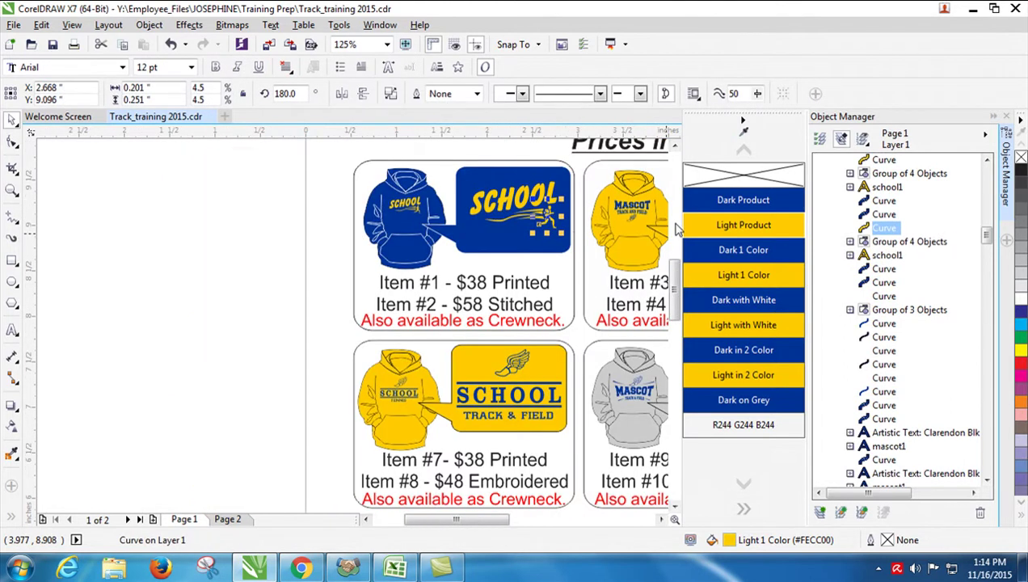
scroll(646, 209, "up", 1)
left_click(647, 209)
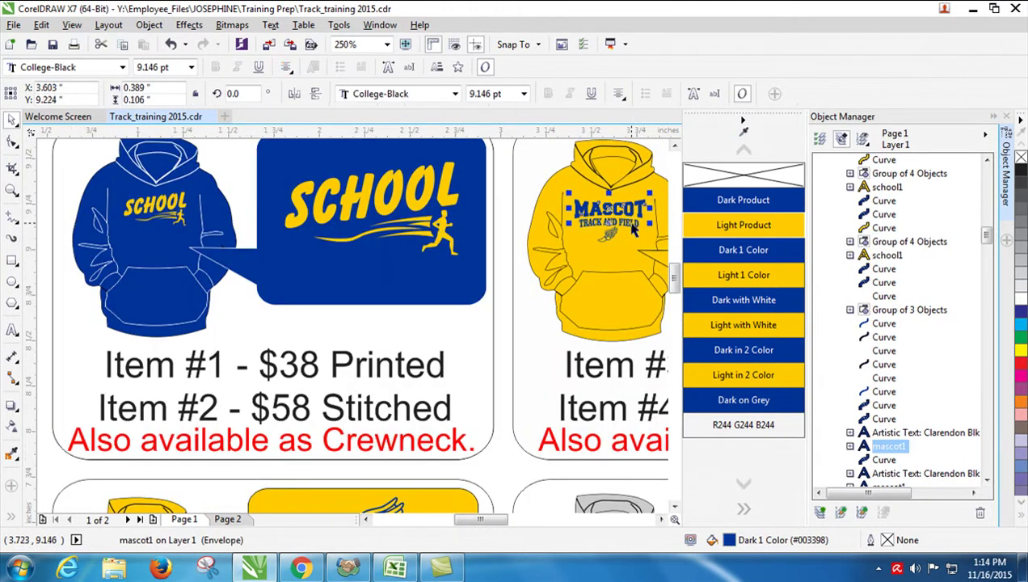
left_click(633, 224)
left_click(616, 243)
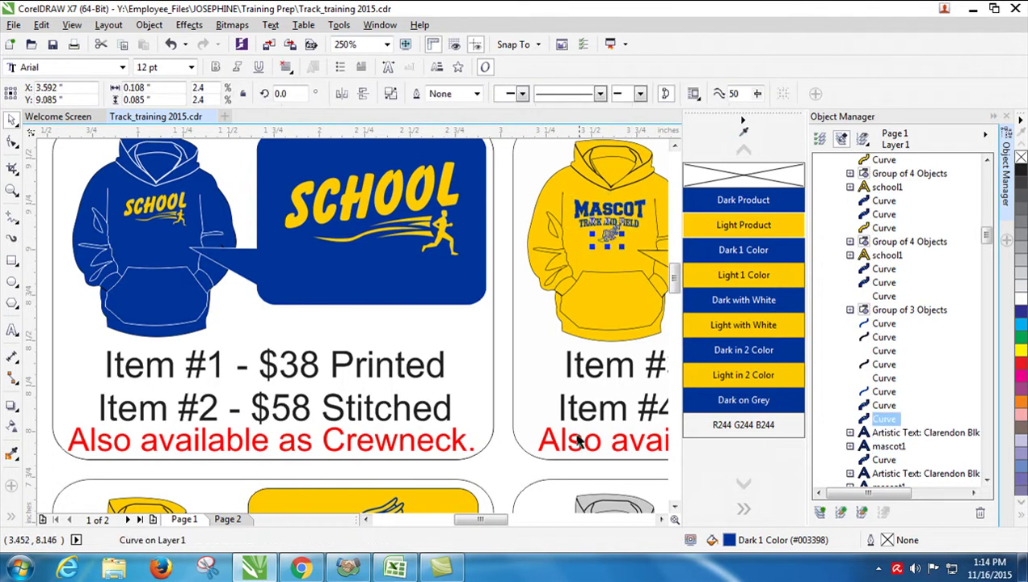
left_click_drag(475, 520, 514, 522)
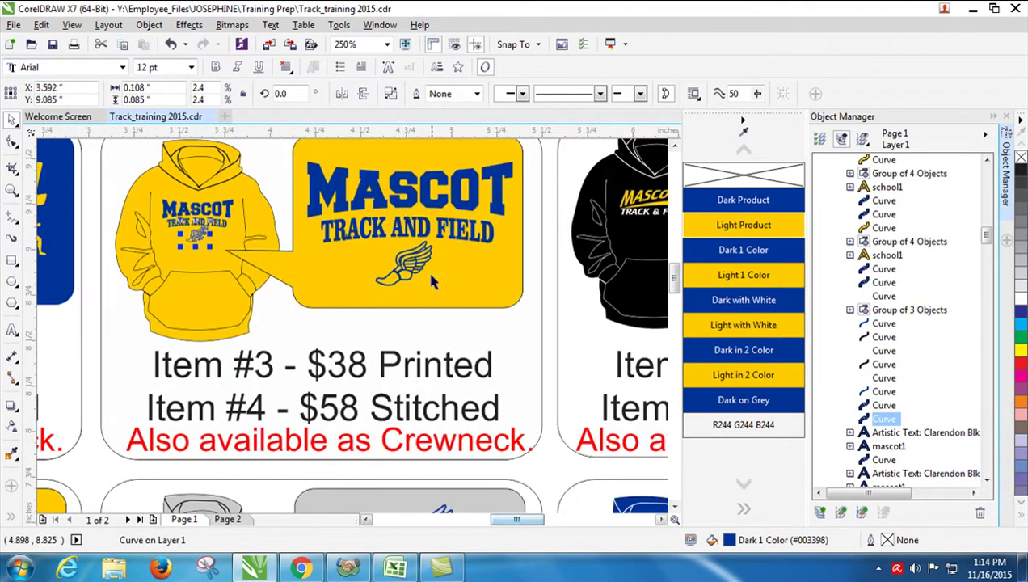
left_click(374, 197)
left_click(376, 232)
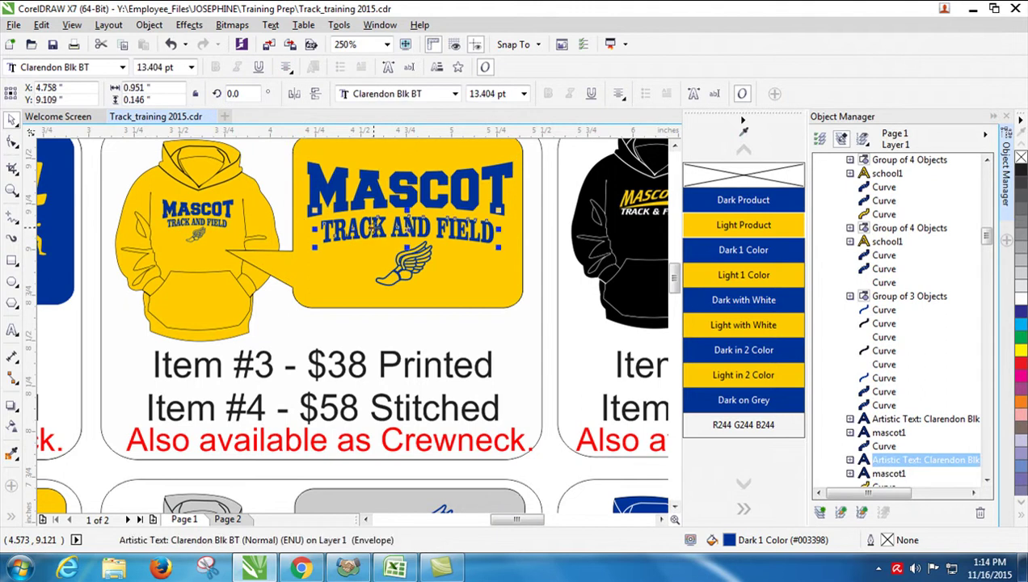
left_click(409, 272)
Check the fills of the MASCOT text and swoosh on the Item #5 hoodie and callout
left_click_drag(518, 521, 553, 521)
left_click(311, 208)
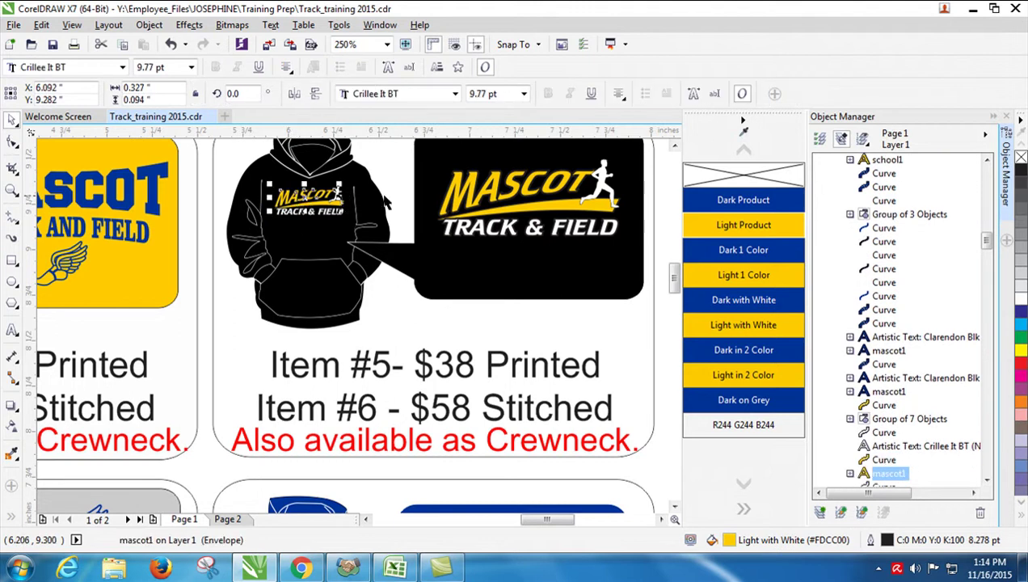
left_click(520, 197)
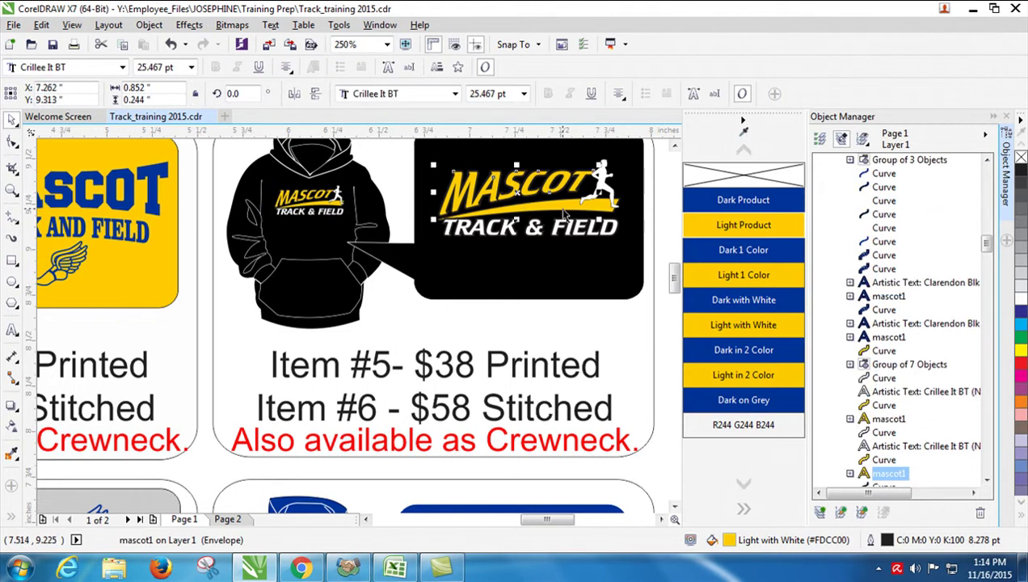
left_click(564, 212)
Apply the Dark 1 Color swatch to the winged foot and the line above SCHOOL on the Item #7 hoodie
scroll(553, 242, "down", 2)
scroll(540, 301, "down", 2)
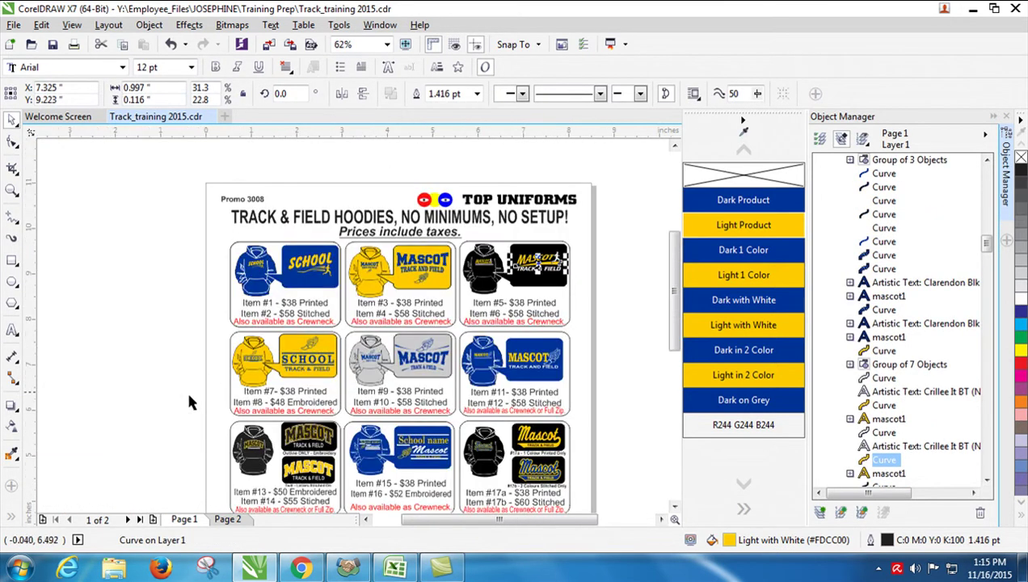
scroll(225, 384, "up", 2)
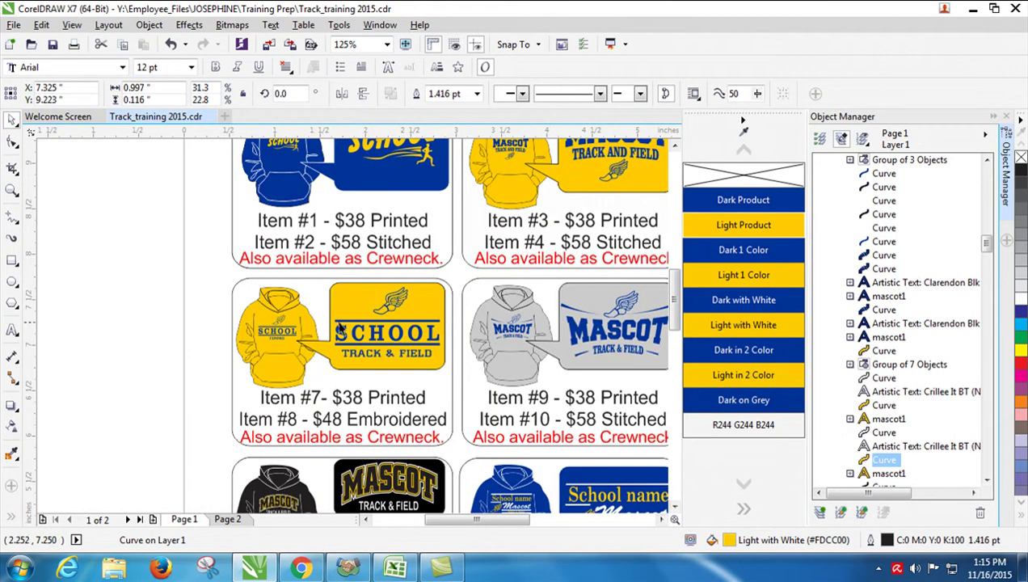
left_click(172, 336)
scroll(267, 327, "up", 4)
left_click(318, 323)
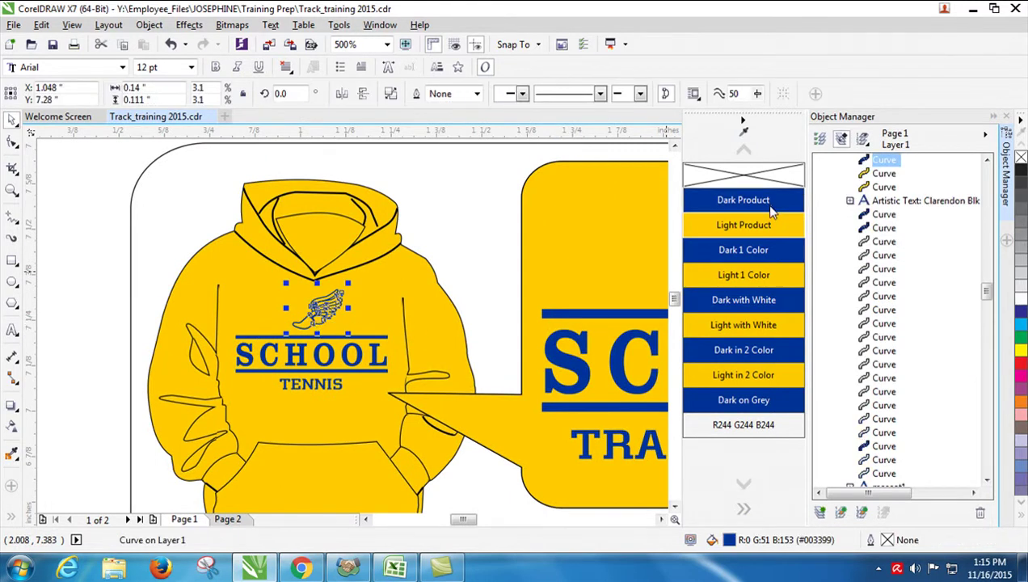
left_click(362, 338)
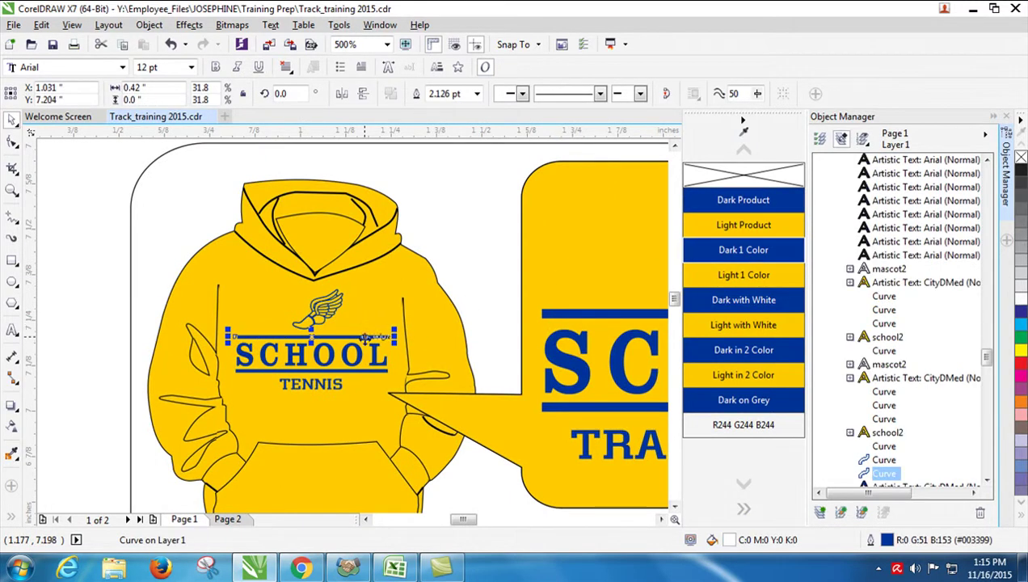
left_click(738, 251)
Apply the Dark 1 Color swatch to the SCHOOL text, the line below it and the TENNIS text on the Item #7 hoodie
left_click(349, 360)
left_click(344, 360, "ctrl")
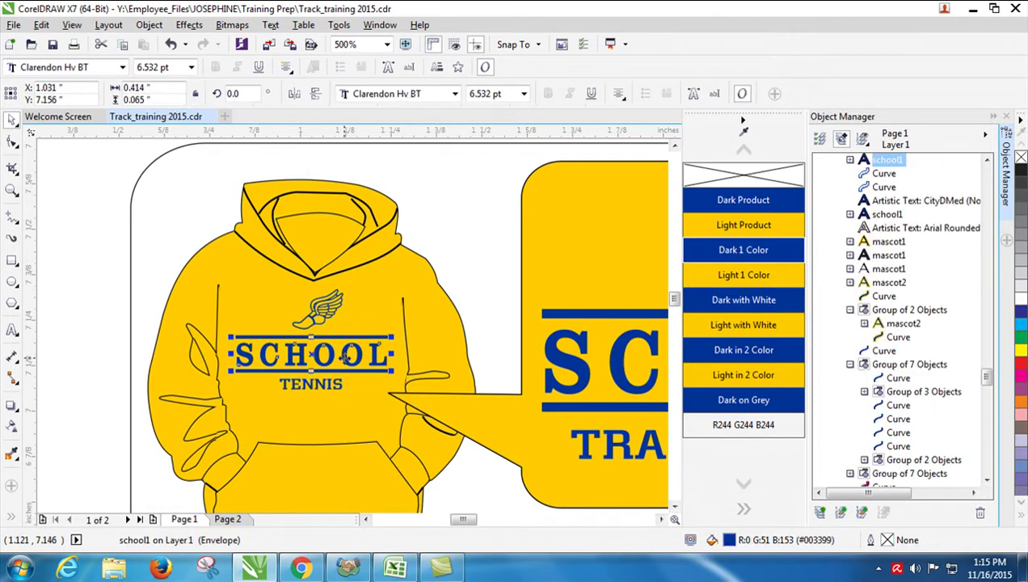
left_click(715, 247)
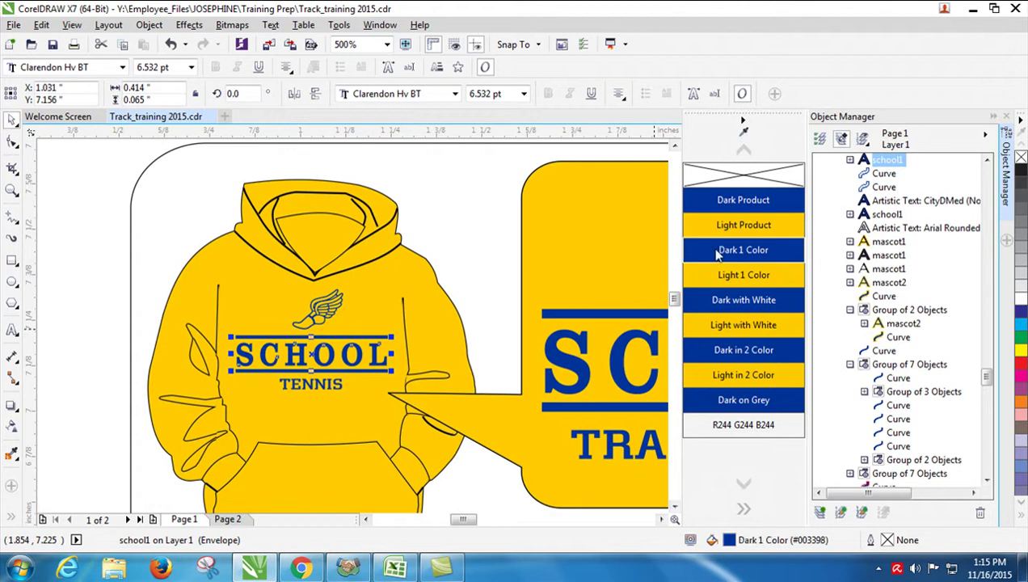
left_click(332, 370, "ctrl")
left_click(712, 253)
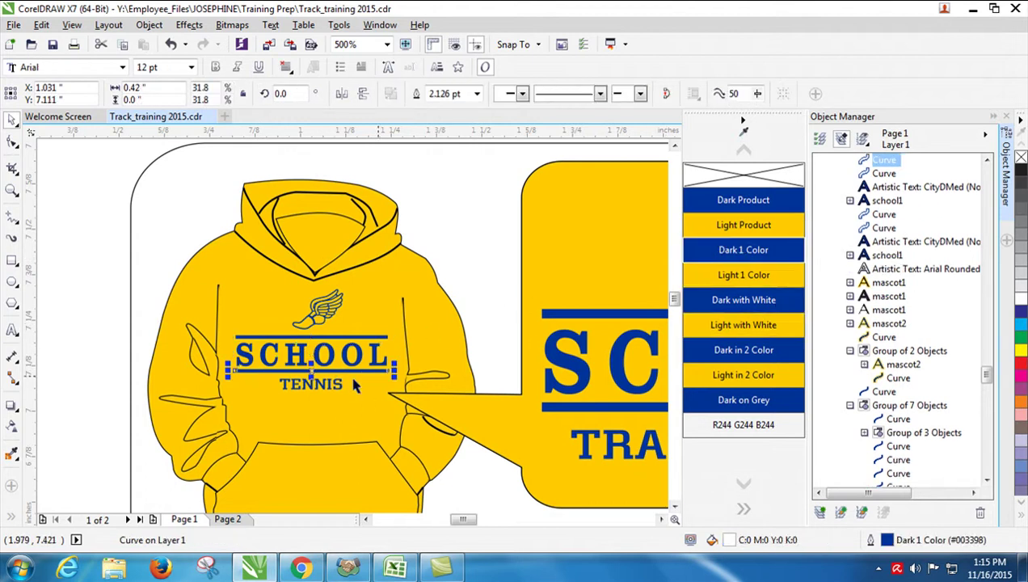
left_click(304, 387, "ctrl")
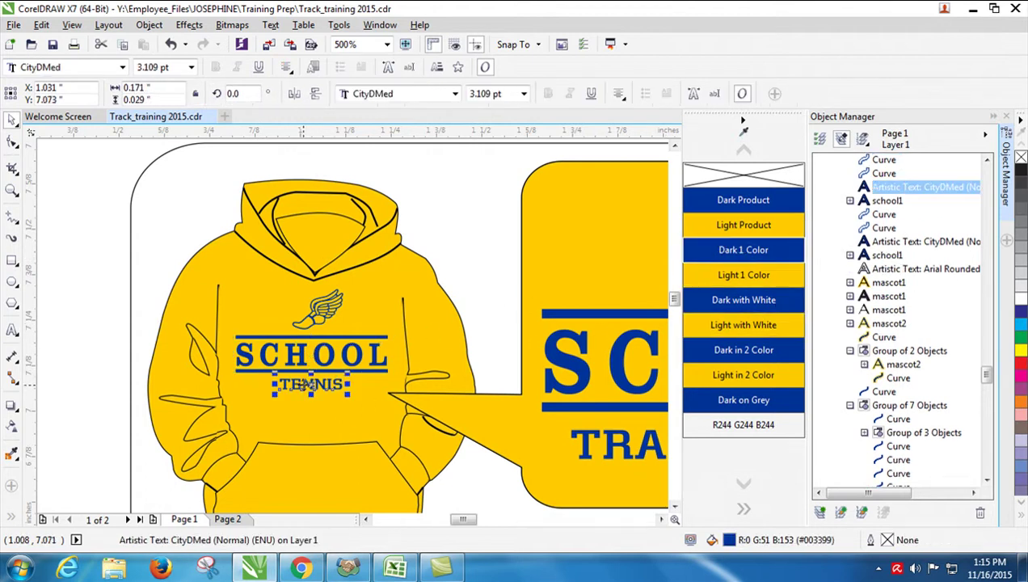
left_click(737, 252)
Fill the blue winged foot curve in the Item #7 callout with the Dark 1 Color swatch
left_click_drag(459, 521, 480, 519)
left_click(368, 269, "ctrl")
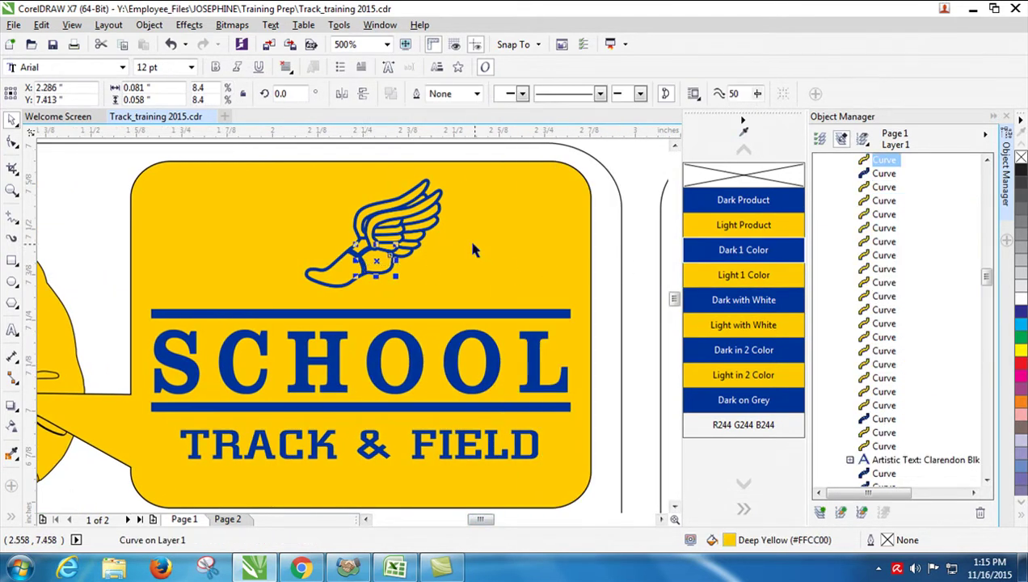
left_click(410, 220, "ctrl")
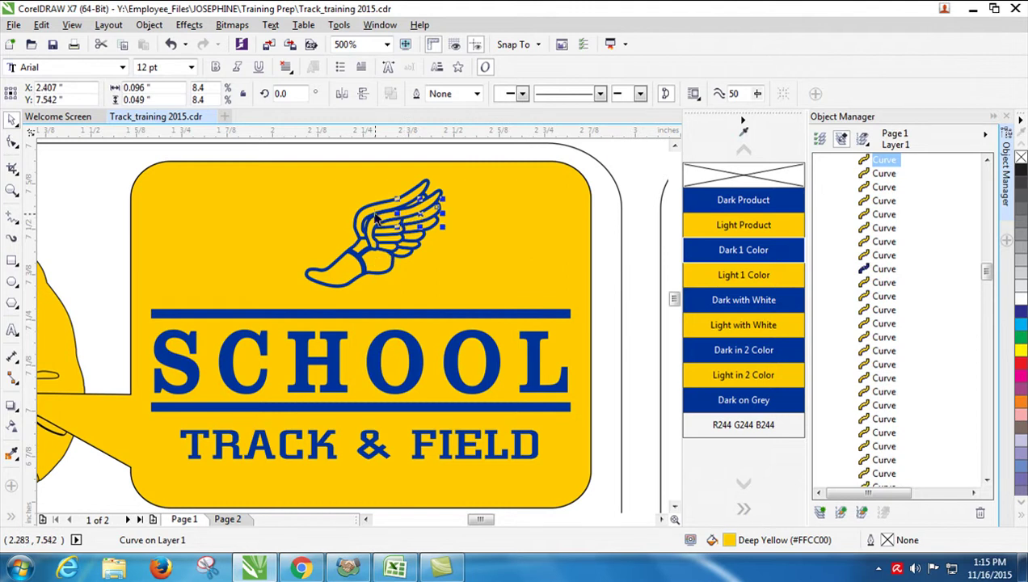
left_click(376, 212, "ctrl")
left_click(382, 207, "ctrl")
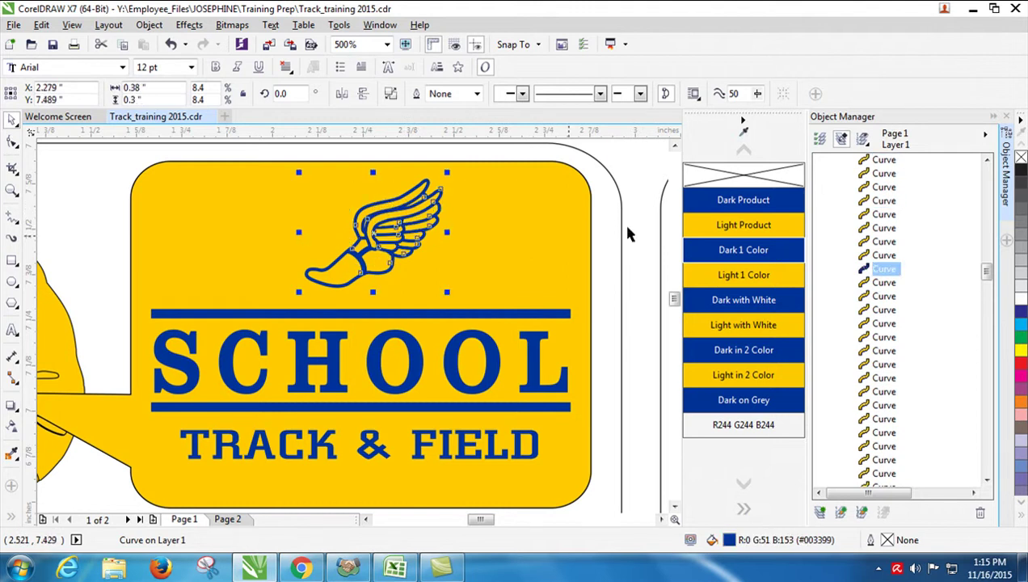
left_click(758, 253)
Select the 15 yellow curves inside the Item #7 callout's winged foot and fill them with the Light Product swatch
left_click(889, 256)
left_click(891, 241)
key("Tab")
key("Tab")
key("Tab")
scroll(899, 239, "up", 2)
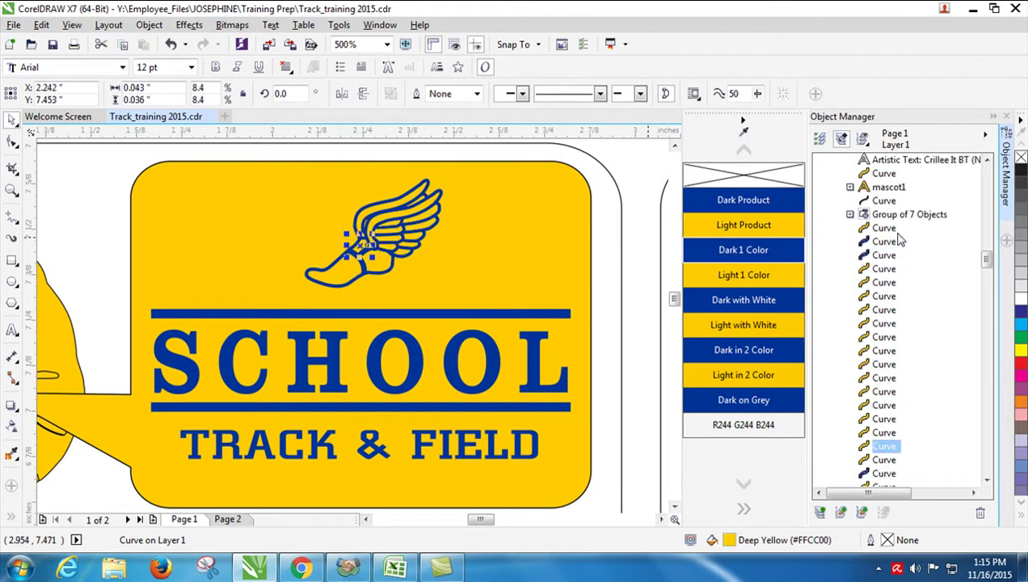
left_click(871, 269)
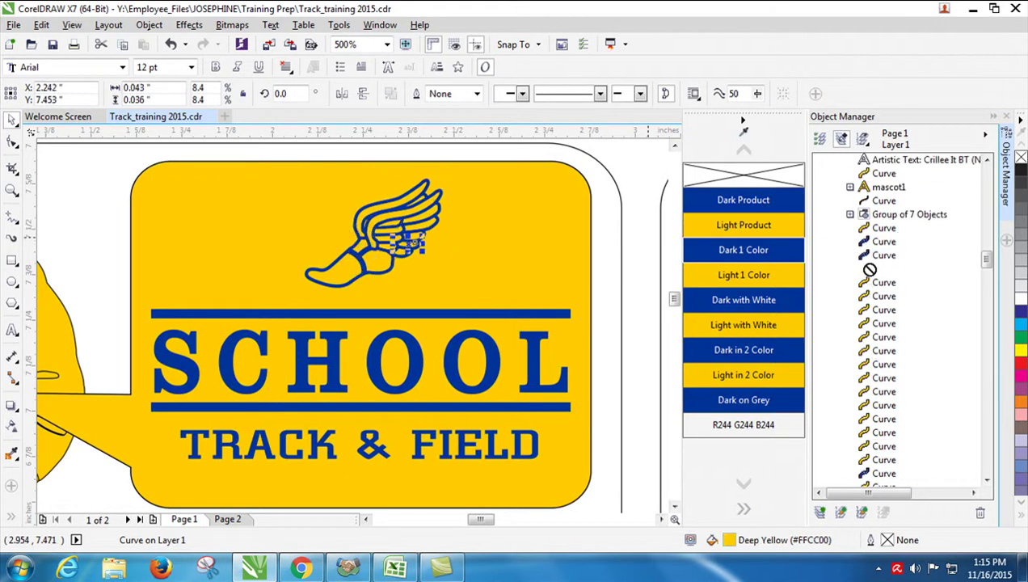
left_click(888, 462, "shift")
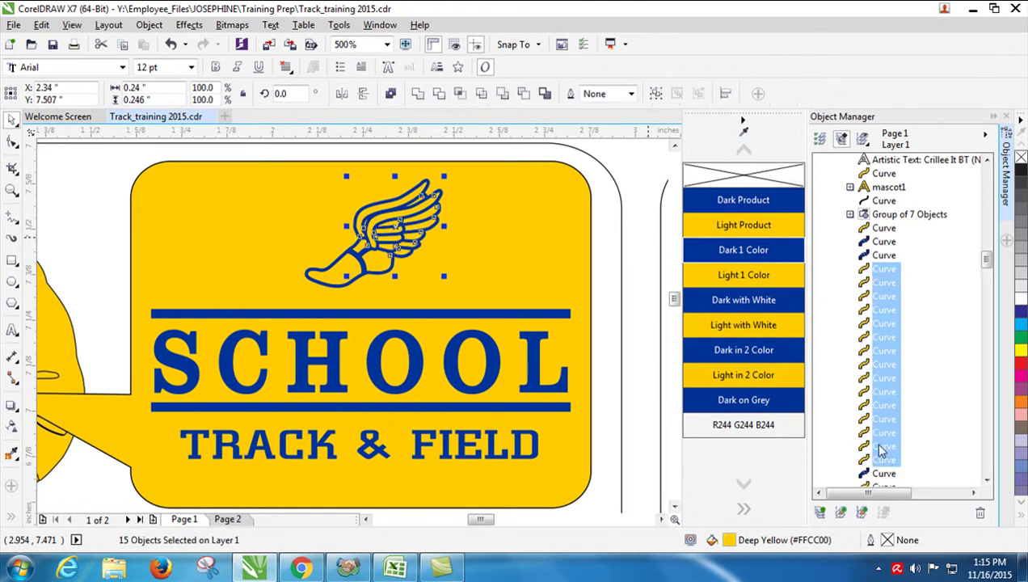
left_click(741, 227)
left_click(594, 213)
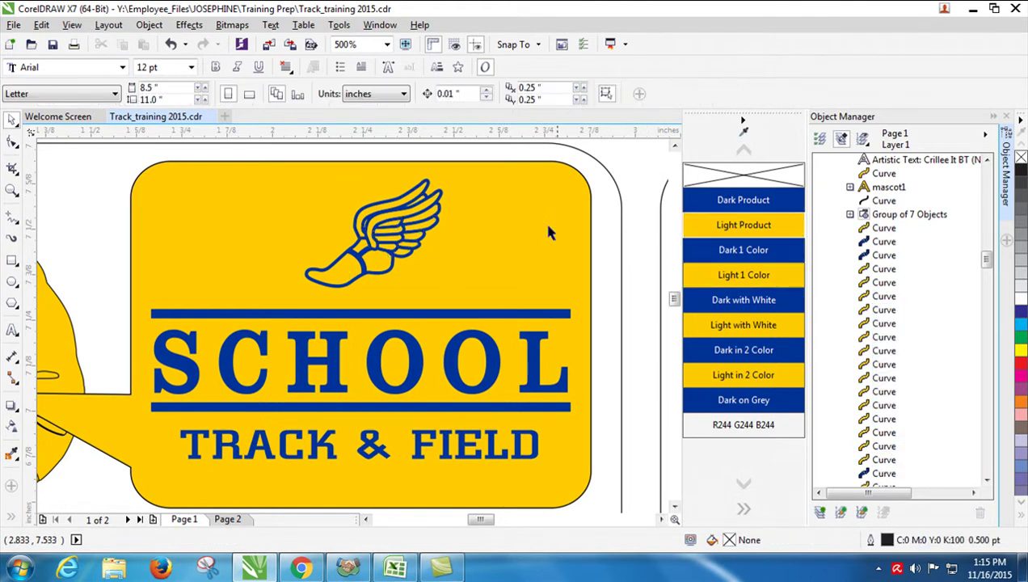
Fill the two remaining yellow foot curves of the Item #7 callout's winged foot with the Light Product swatch
left_click_drag(647, 161, 282, 297)
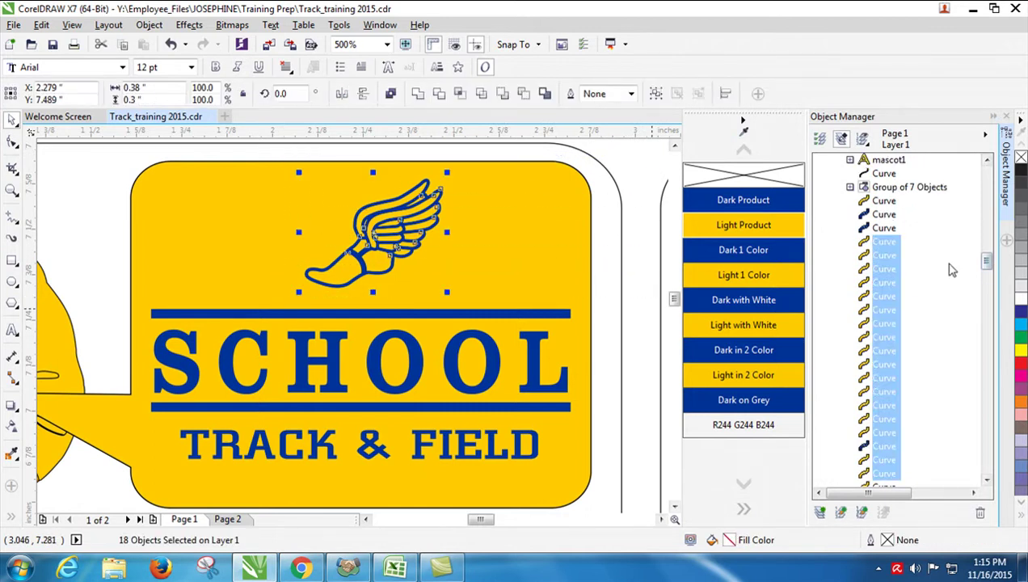
left_click_drag(985, 265, 987, 271)
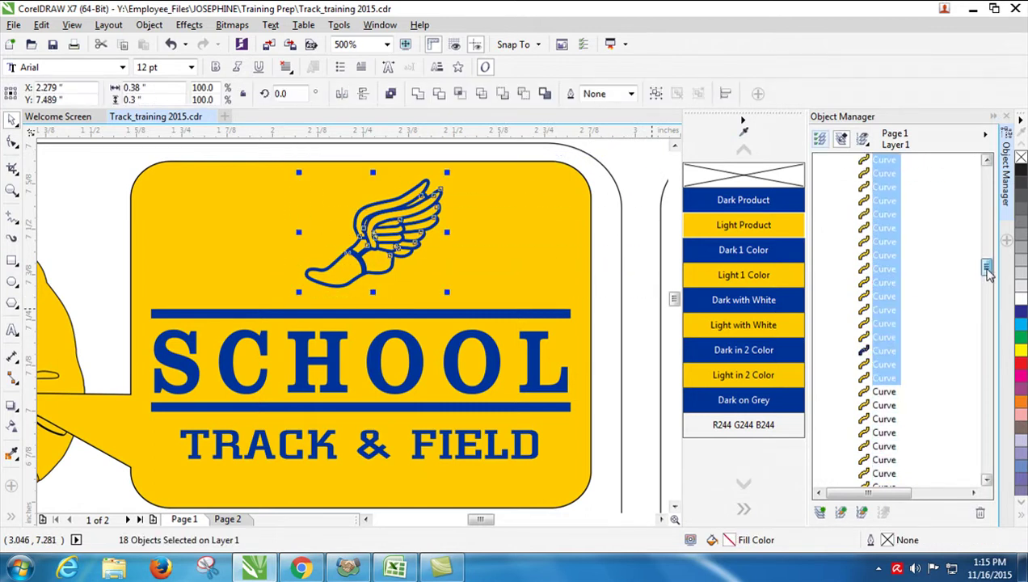
left_click(885, 380)
left_click(885, 365, "ctrl")
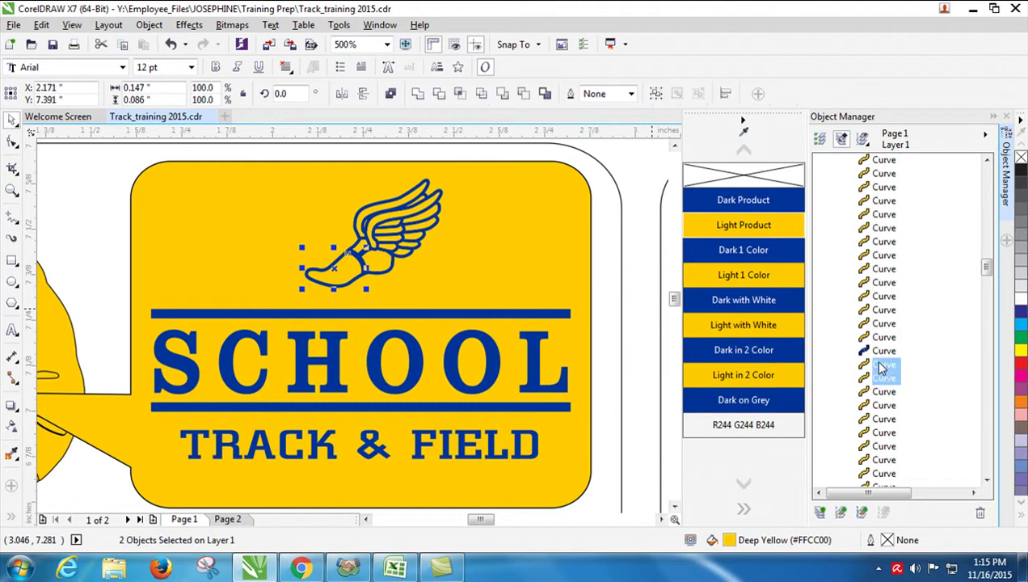
left_click(778, 224)
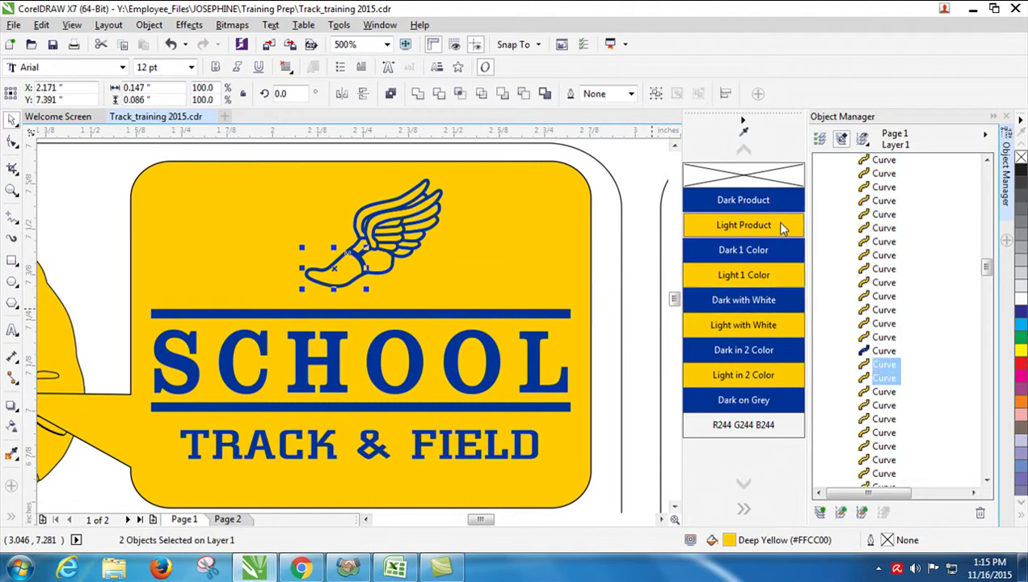
left_click(889, 358)
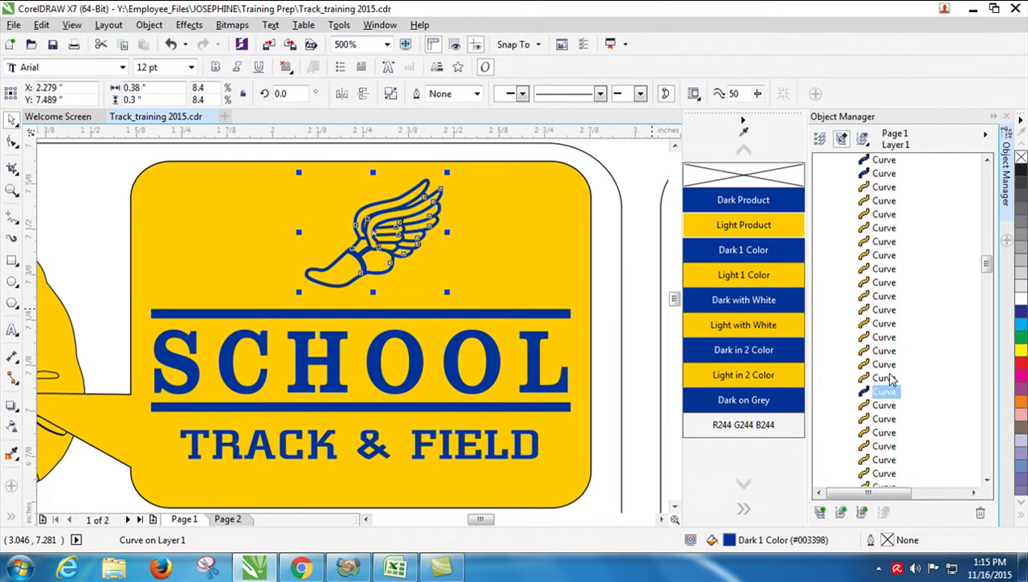
Check the fills of individual curves in the Item #7 callout's winged foot
left_click(885, 351)
left_click(887, 311)
left_click(885, 254)
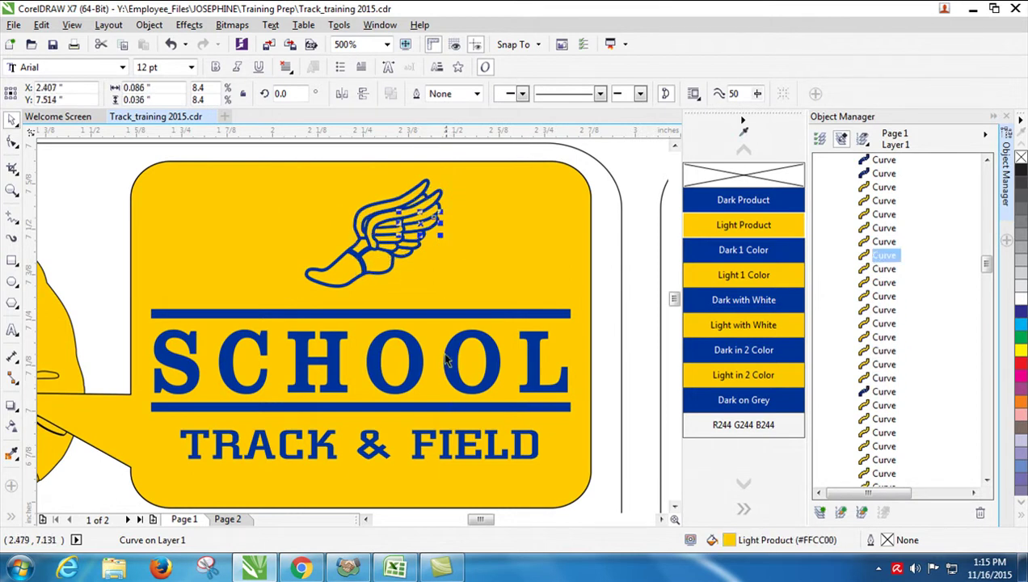
Apply the Dark 1 Color swatch to the SCHOOL text, the lines above and below it and the TRACK & FIELD text in the Item #7 callout
left_click(383, 319)
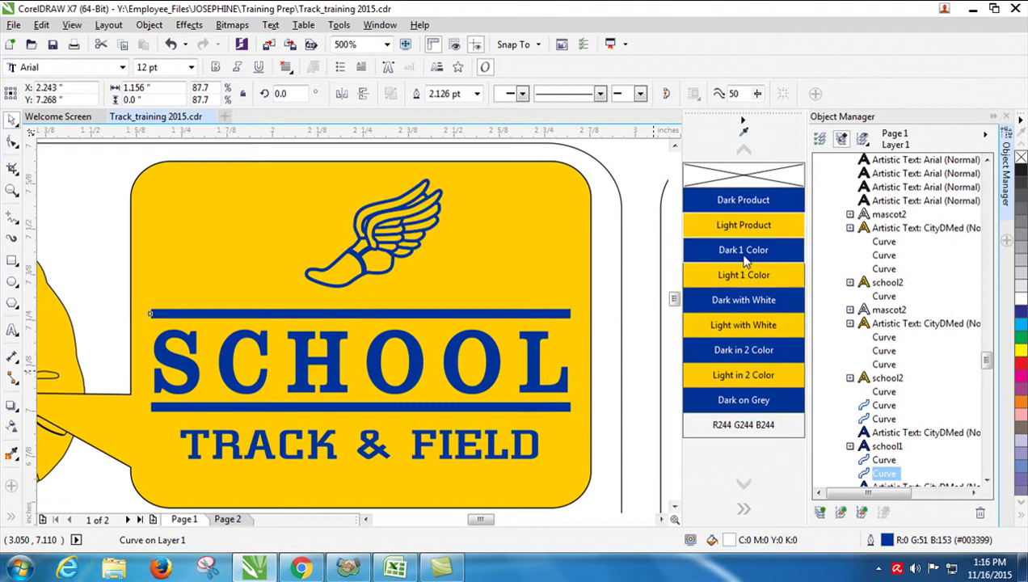
left_click(465, 344)
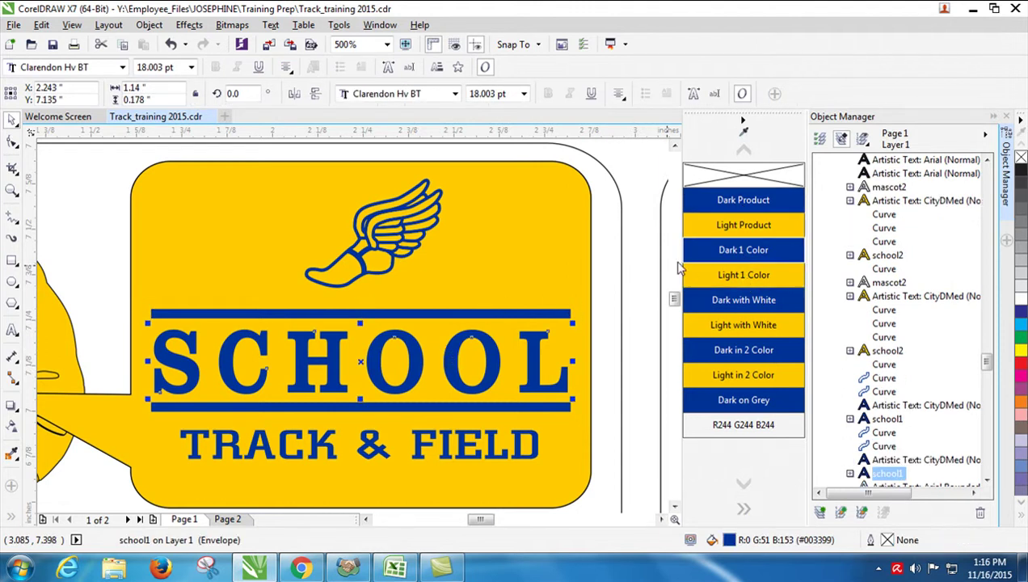
left_click(550, 407)
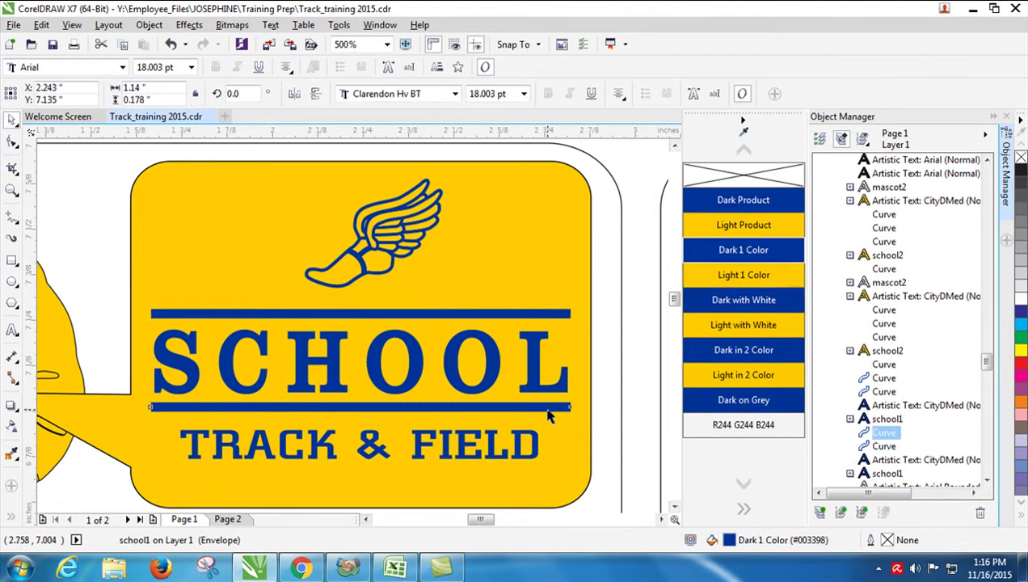
left_click(724, 252)
left_click(419, 453)
left_click(748, 256)
left_click(639, 275)
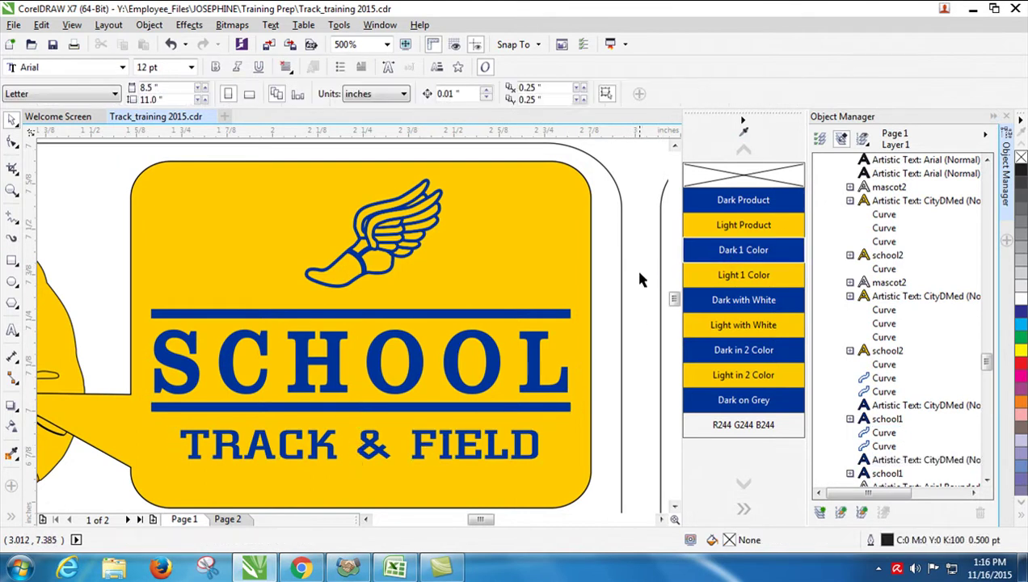
Fill the two yellow shoe curves of the winged foot on the Item #7 hoodie with the Light Product swatch
key("F3")
scroll(243, 284, "down", 2)
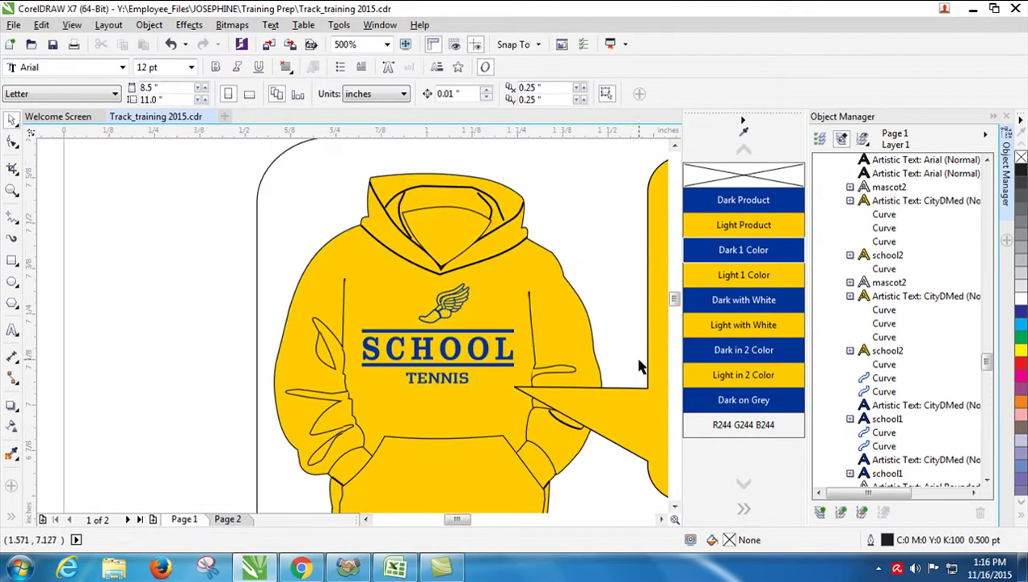
left_click(443, 312)
left_click(428, 320)
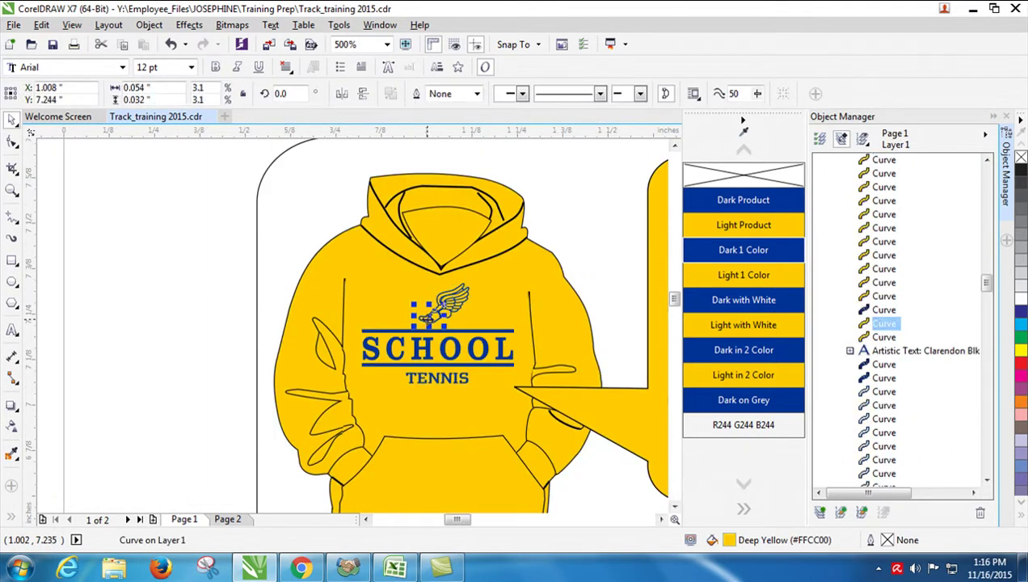
left_click(886, 337)
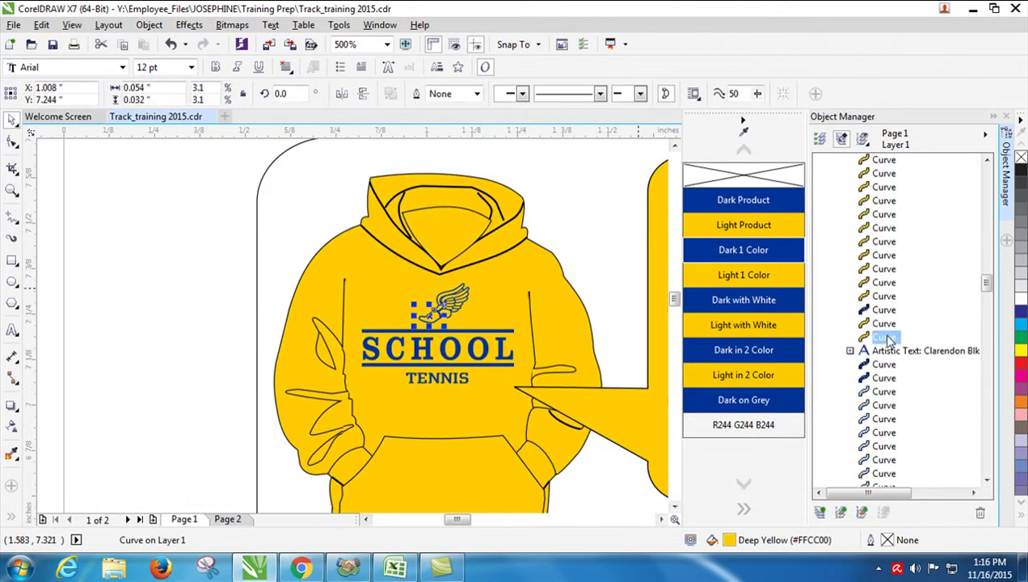
left_click(885, 324, "shift")
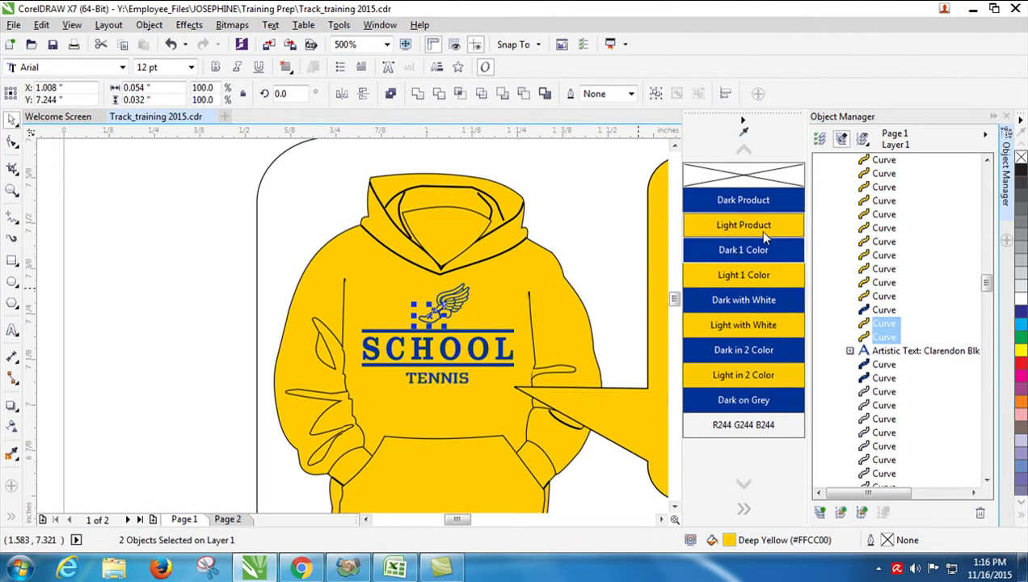
left_click(765, 232)
Select the remaining run of yellow winged foot curves for the Item #7 hoodie and fill them with the Light Product swatch
left_click(883, 310)
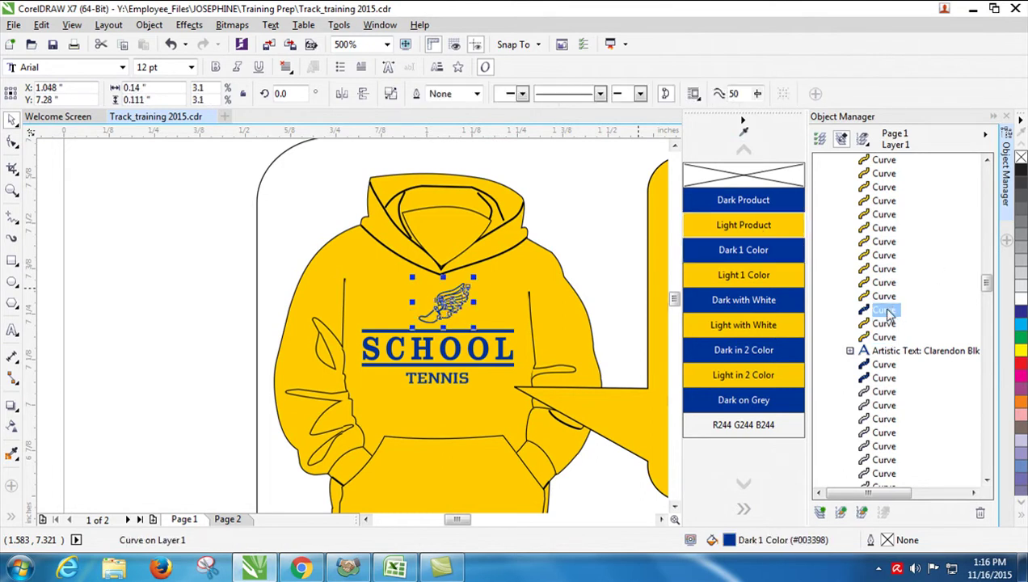
left_click(889, 295)
key("ctrl+k")
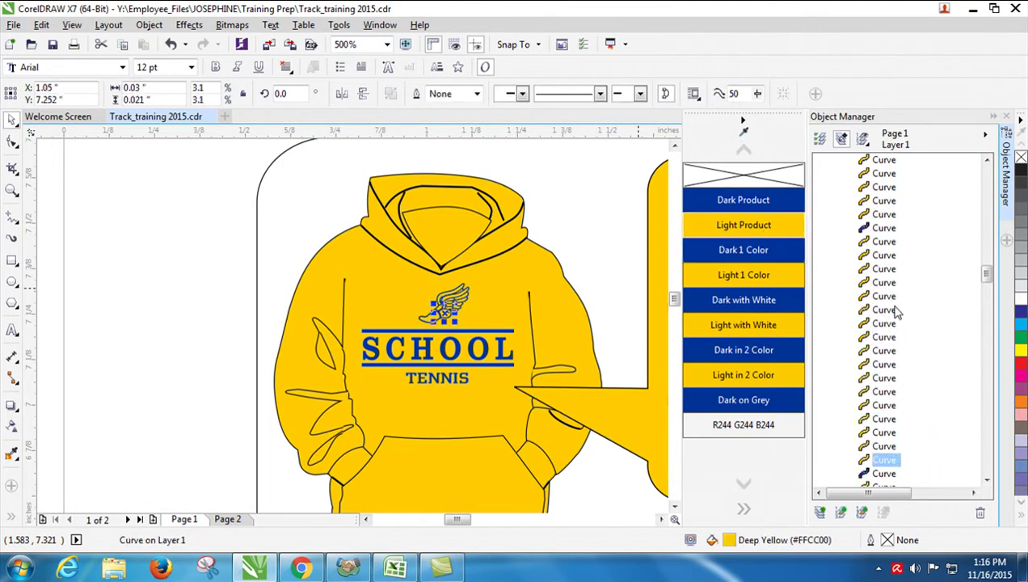
left_click(882, 242, "shift")
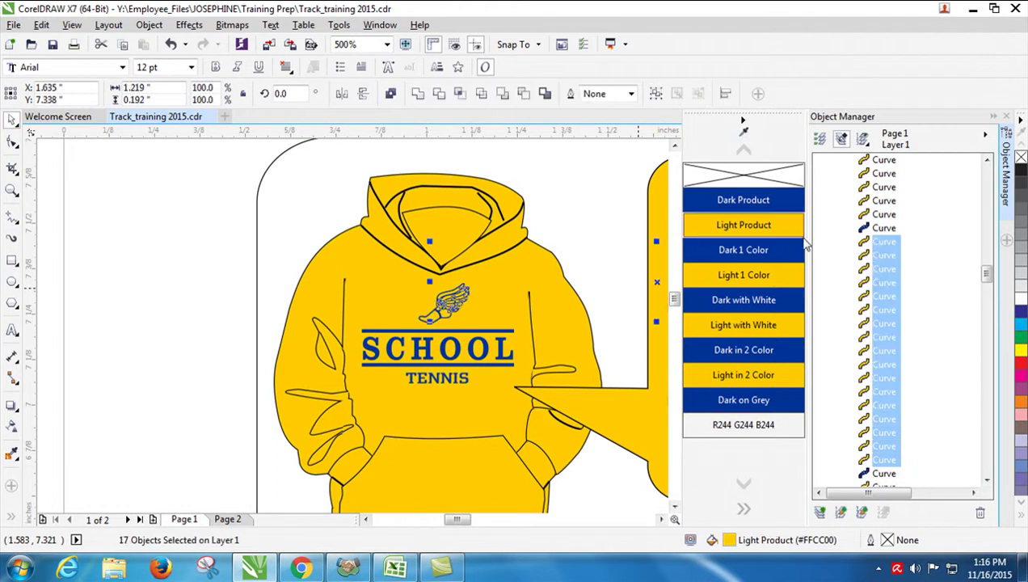
left_click(880, 229)
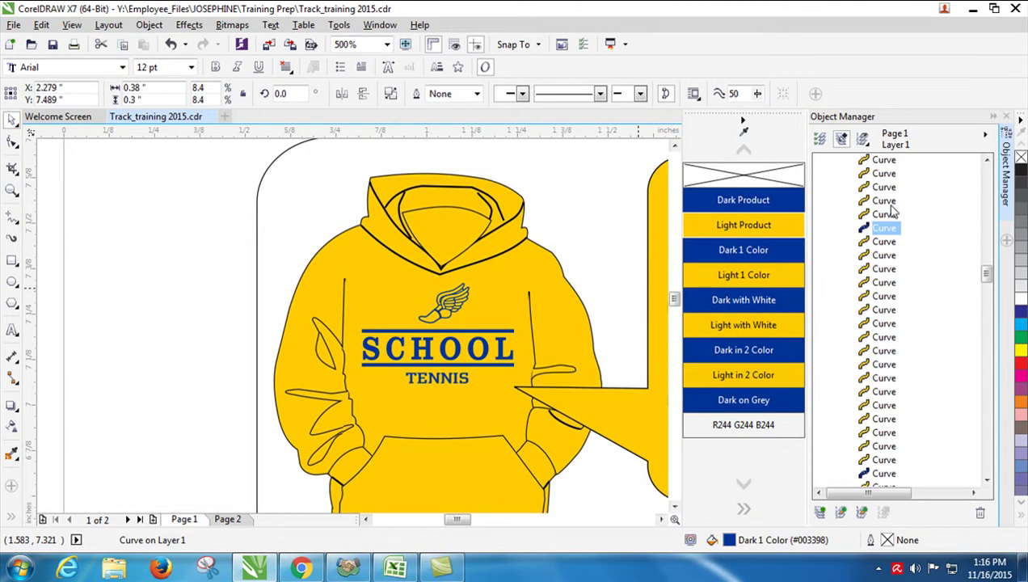
left_click(743, 225)
left_click(115, 313)
Check the fills of the winged foot, MASCOT text, four swooshes and TRACK & FIELD text on the Item #9 hoodie
scroll(115, 313, "down", 4)
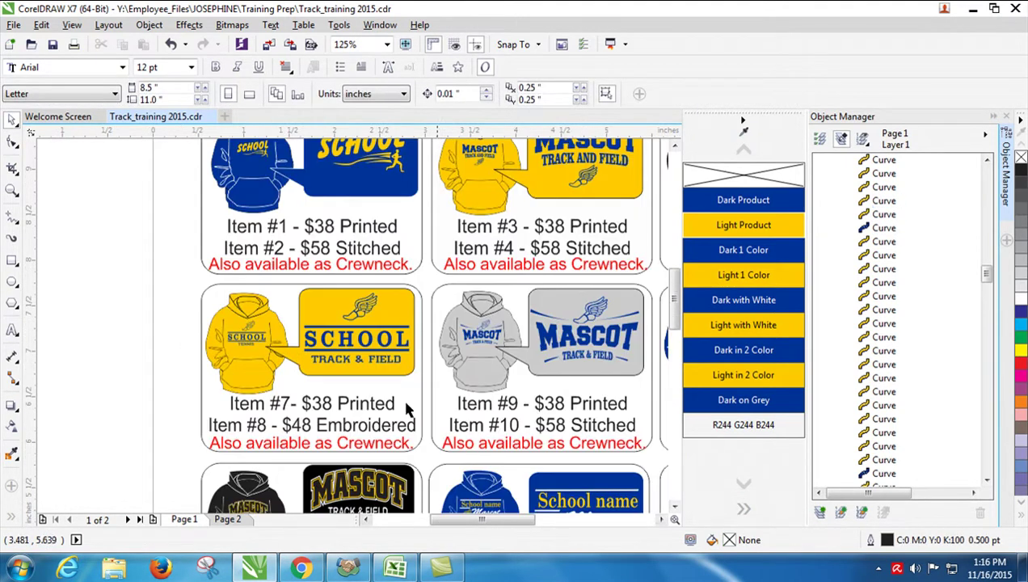
left_click_drag(503, 527, 533, 529)
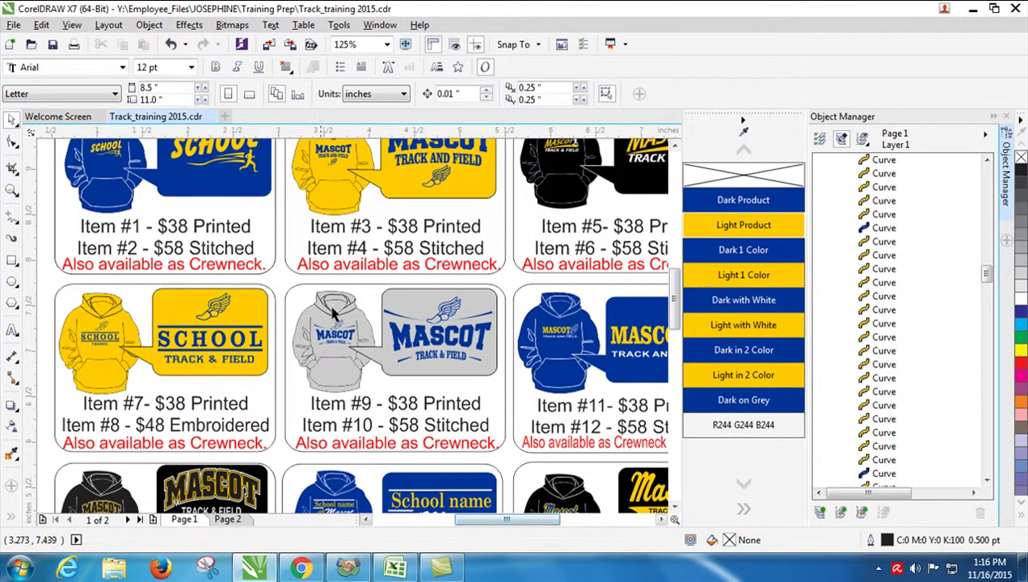
scroll(369, 317, "up", 5)
left_click(230, 333)
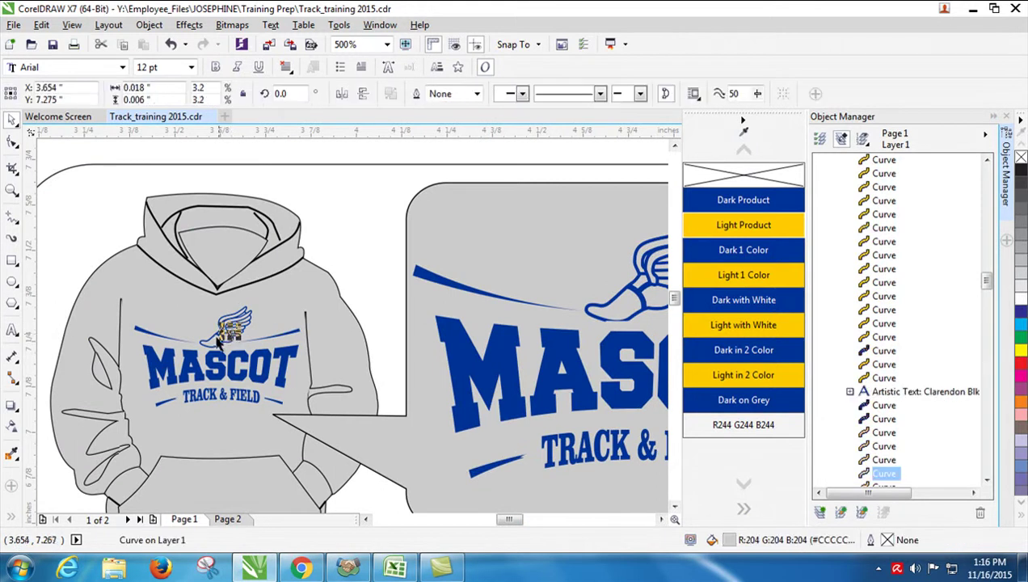
left_click(214, 341)
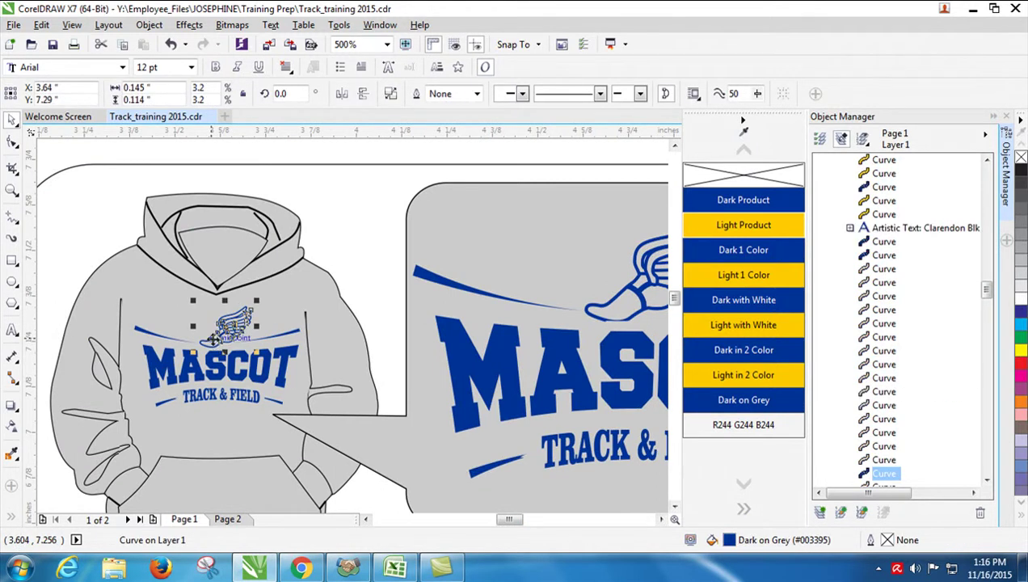
left_click(284, 360)
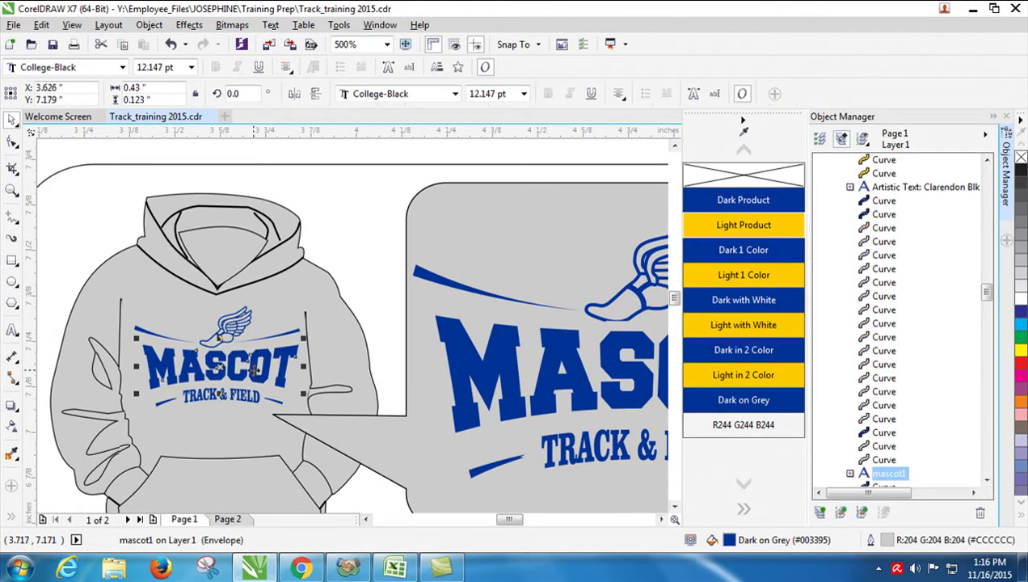
left_click(152, 331)
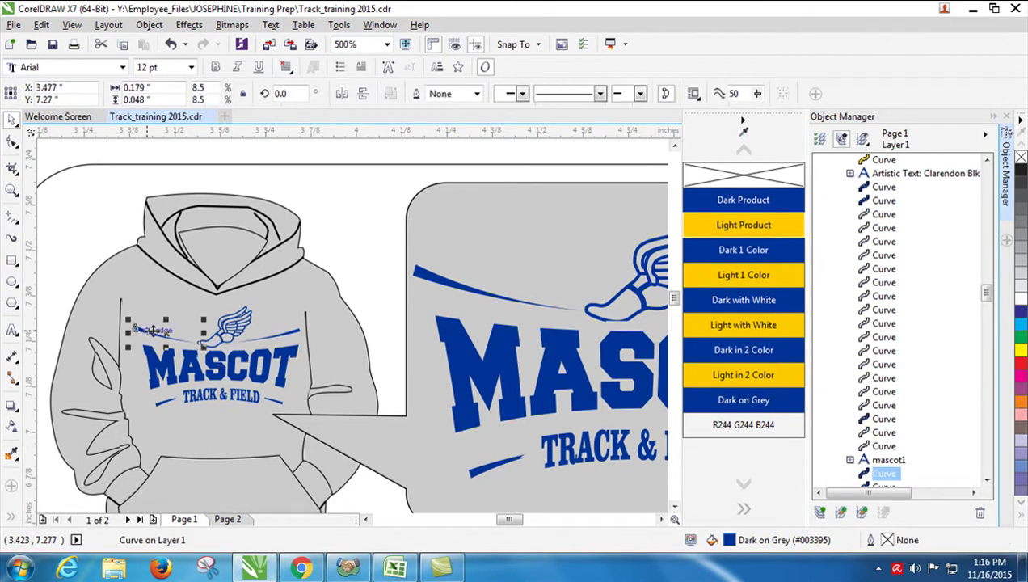
left_click(291, 334)
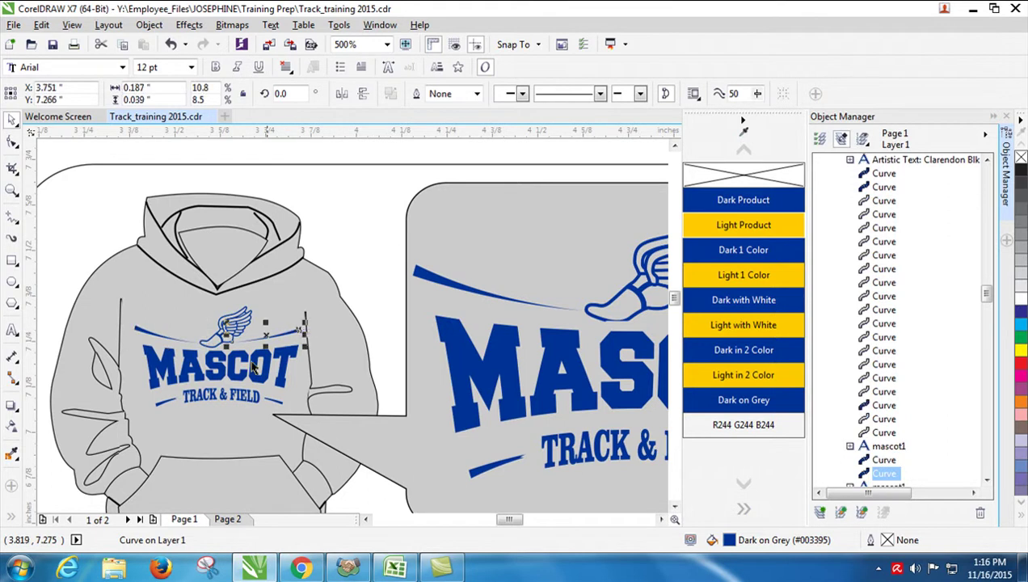
left_click(159, 406)
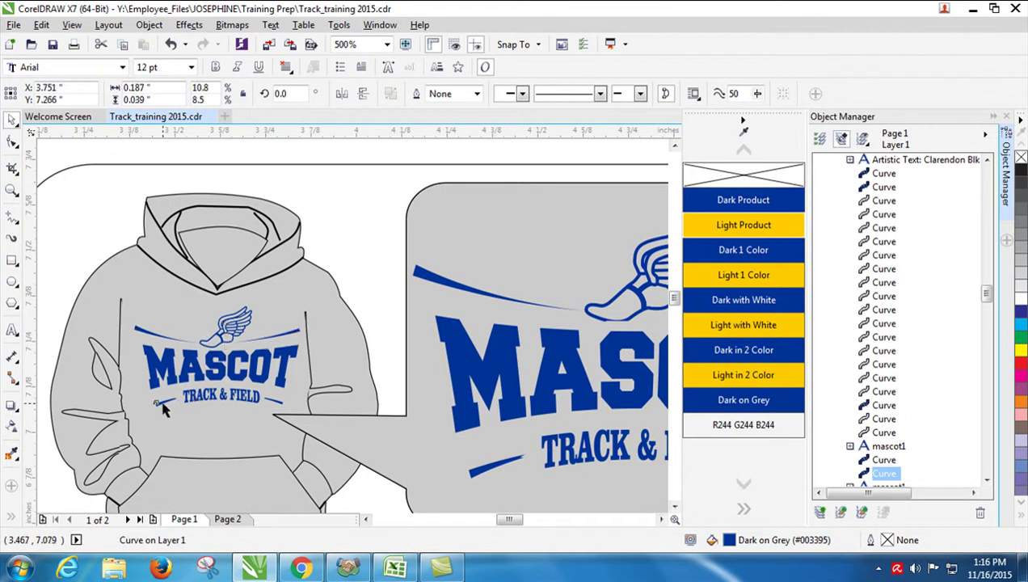
left_click(279, 404)
left_click(216, 394)
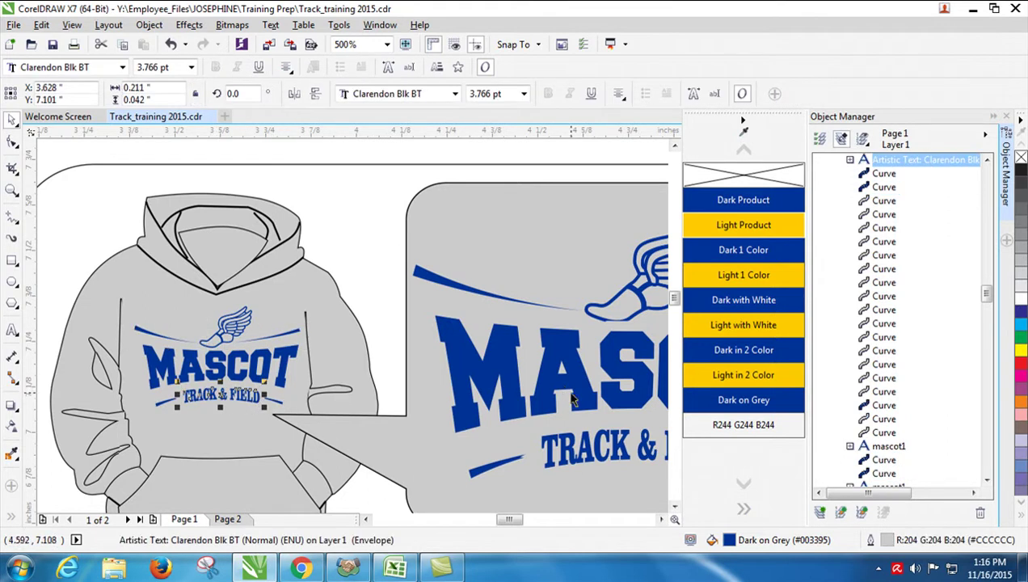
Check the fills of the MASCOT text, lower-left swoosh and TRACK & FIELD text in the Item #9 callout
left_click(571, 399)
scroll(571, 396, "down", 2)
left_click(572, 430)
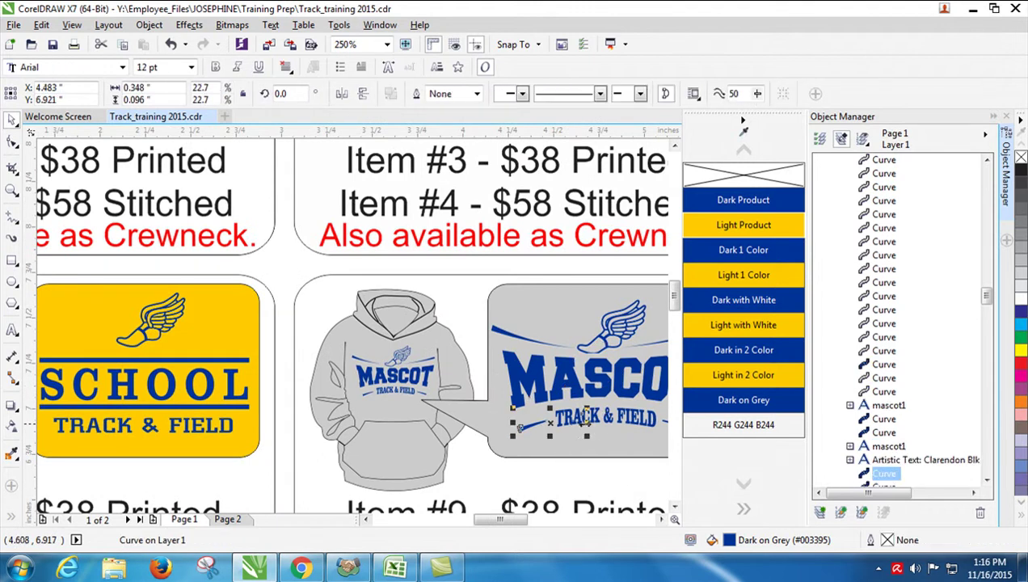
left_click(619, 422)
left_click_drag(517, 520, 540, 520)
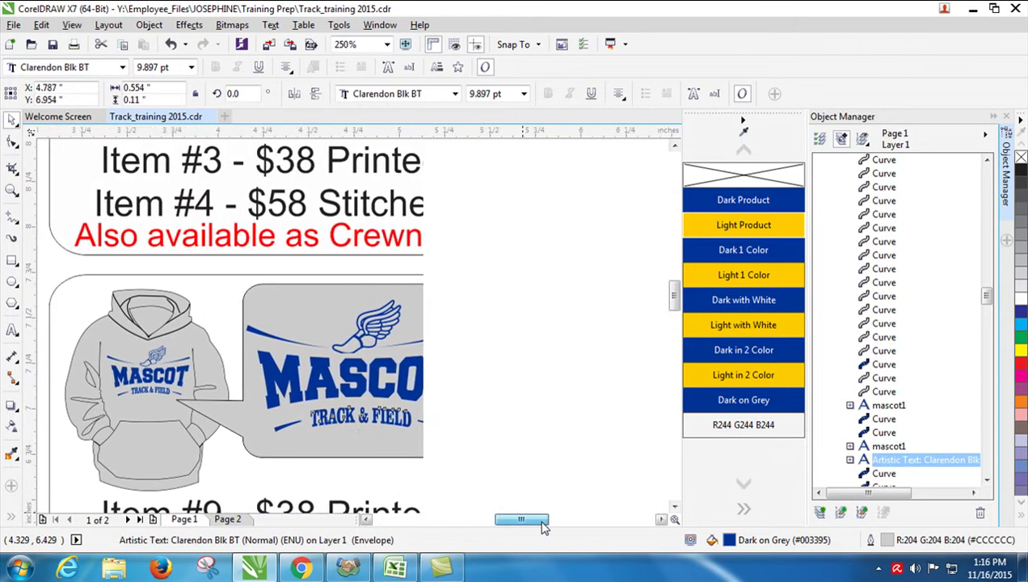
Fill the two right-hand swooshes of the Item #9 callout with the Dark on Grey swatch
left_click(435, 430)
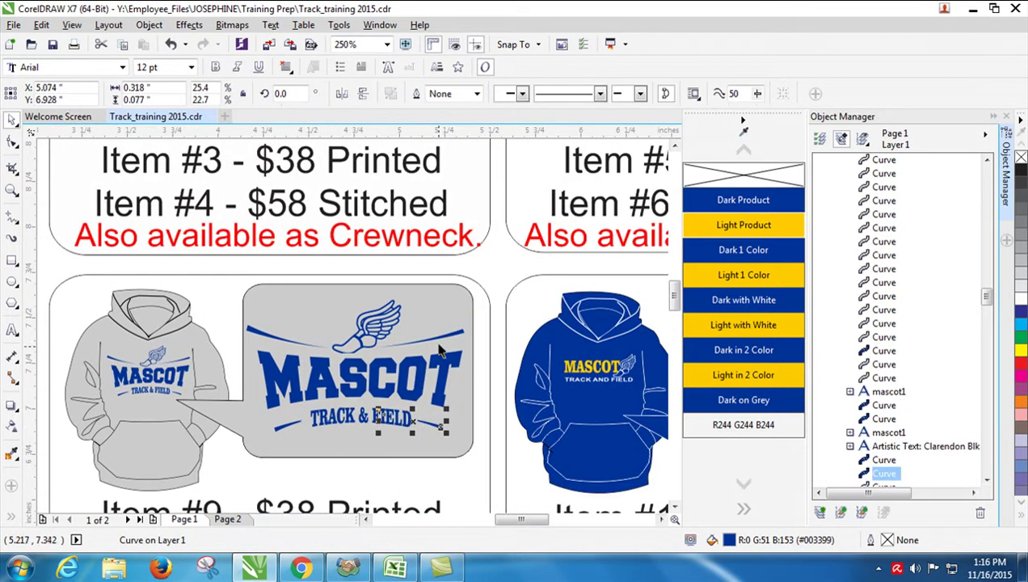
left_click(441, 338)
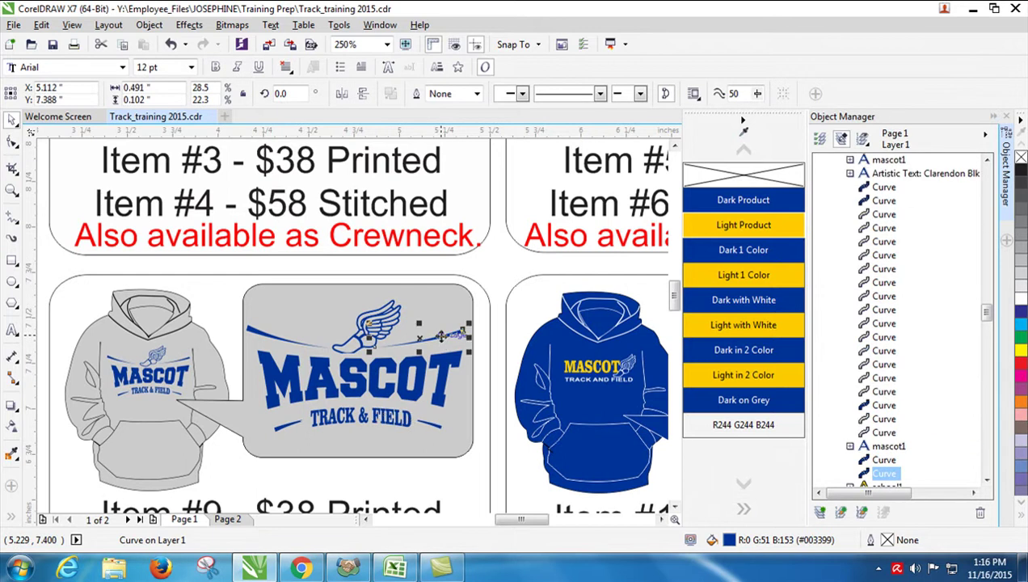
left_click(439, 431, "shift")
left_click(767, 404)
Check the fills of the winged foot, upper-left swoosh and MASCOT text in the Item #9 callout
left_click(358, 339)
left_click(273, 333)
left_click(302, 392)
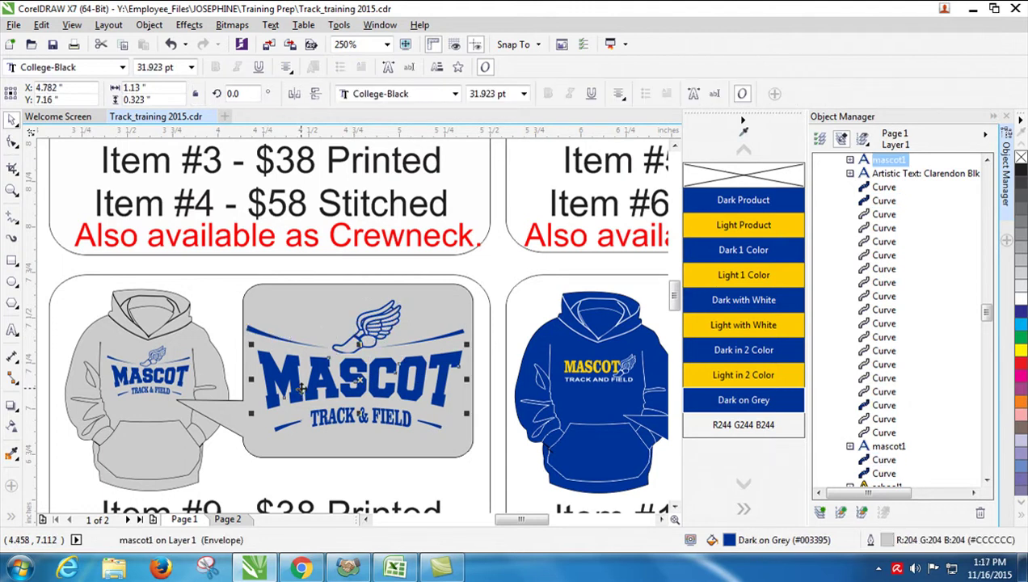
left_click(438, 421)
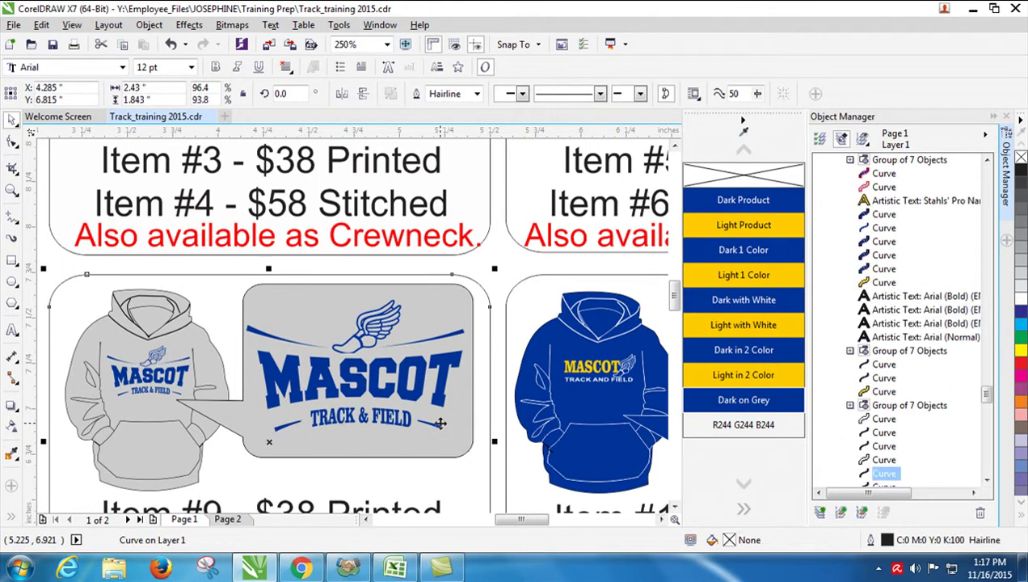
Locate the Item #9 callout's artwork in the object list and fill its blue winged foot curve with the Dark on Grey swatch
left_click_drag(511, 261, 258, 461)
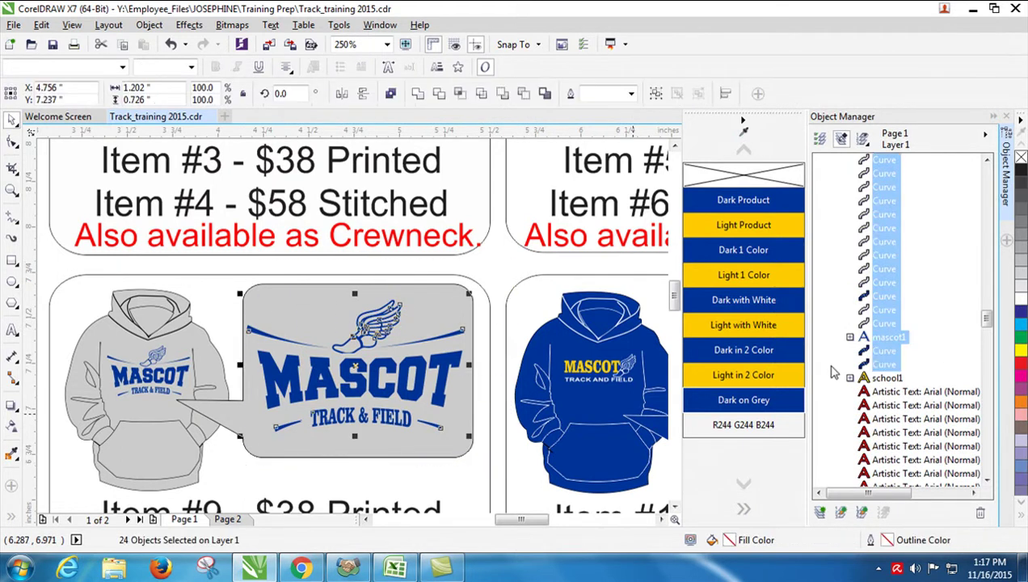
mouse_move(986, 317)
left_mouse_down()
mouse_move(989, 300)
mouse_move(987, 319)
left_mouse_up()
left_click(885, 364)
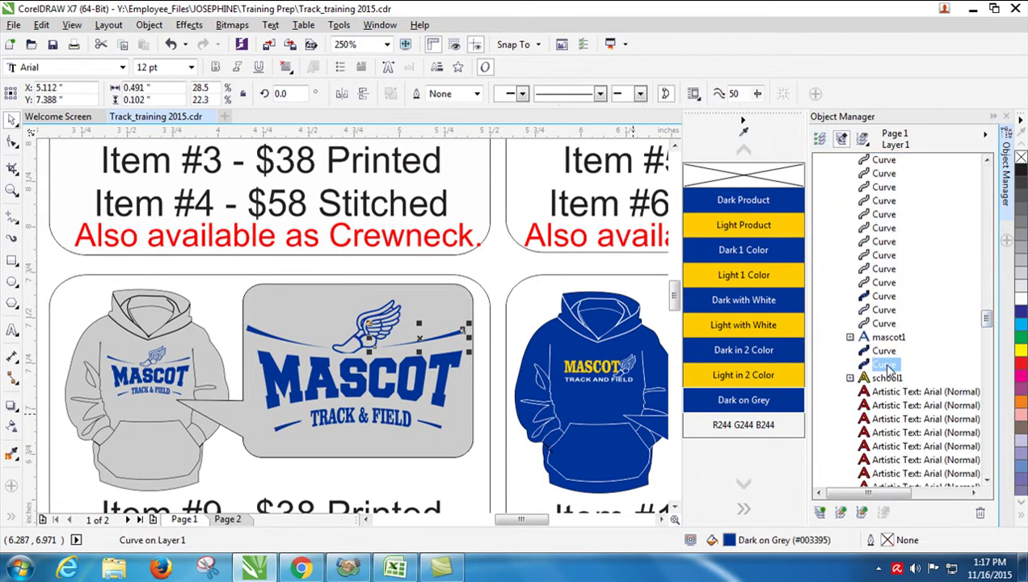
key("Up")
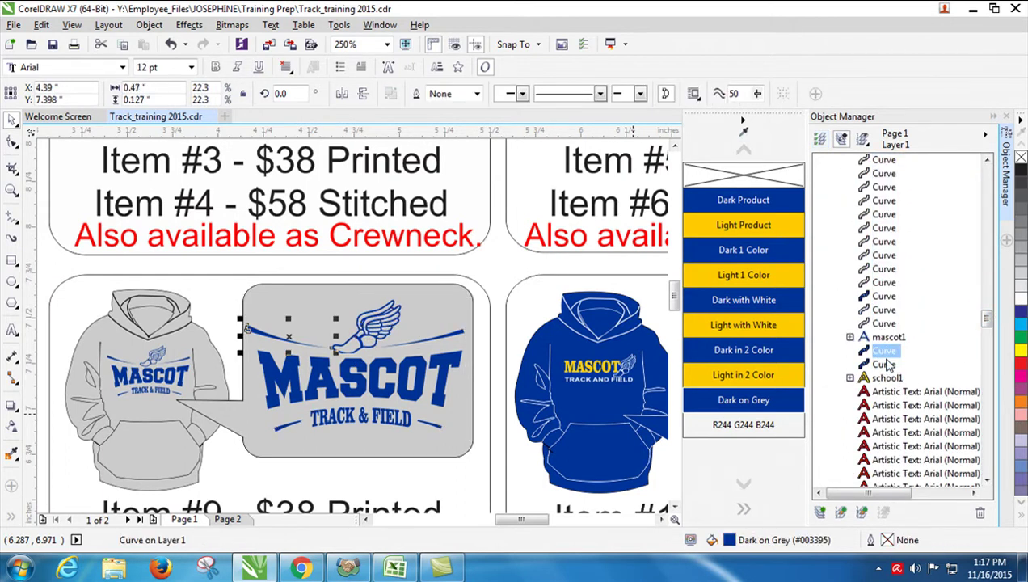
key("Up")
key("Up")
key("Up")
key("Up")
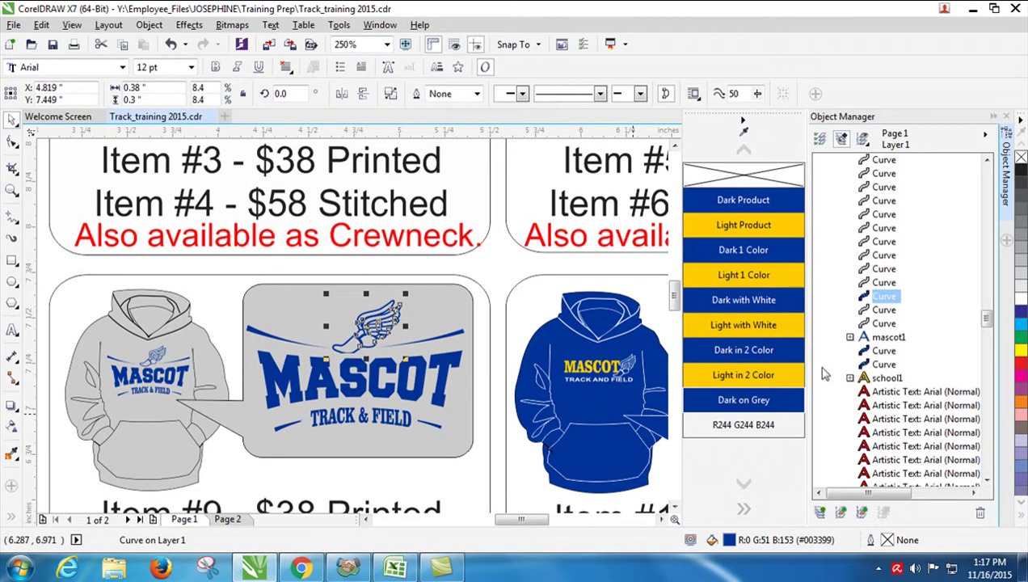
left_click(789, 404)
Go through the grey winged foot curves and the lower-right swoosh of the Item #9 callout one by one to check each fill
key("Down")
key("shift+Tab")
key("shift+Tab")
key("shift+Tab")
key("shift+Tab")
key("shift+Tab")
key("shift+Tab")
key("shift+Tab")
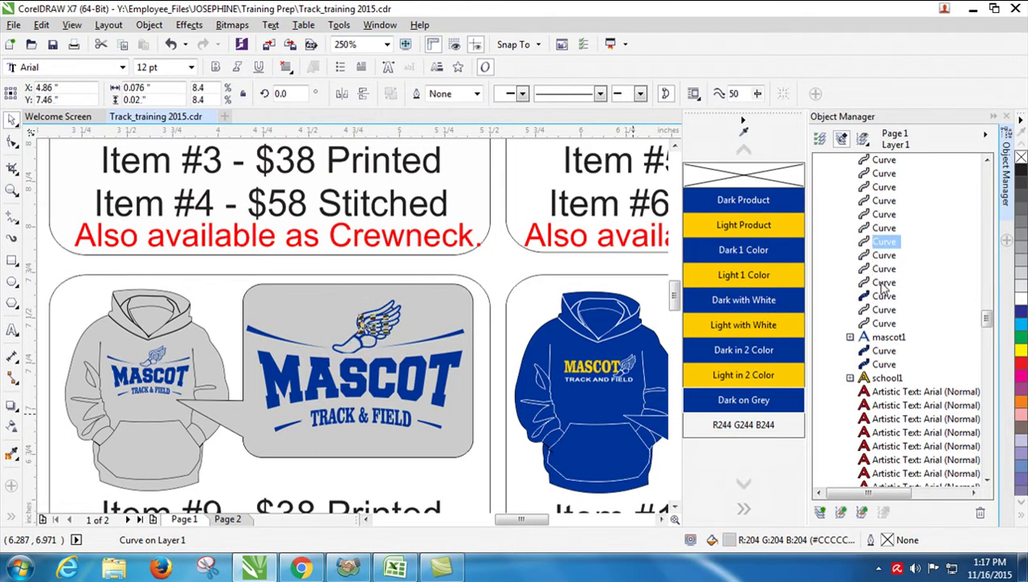
left_click_drag(988, 323, 988, 315)
key("shift+Tab")
key("shift+Tab")
key("shift+Tab")
key("shift+Tab")
key("shift+Tab")
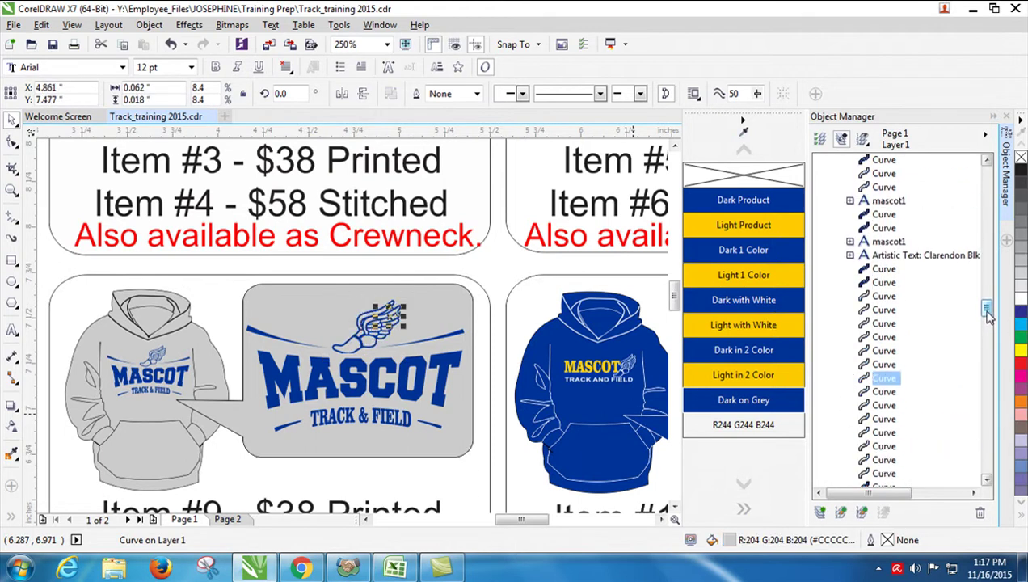
key("shift+Tab")
key("shift+Tab")
key("shift+Tab")
key("shift+Tab")
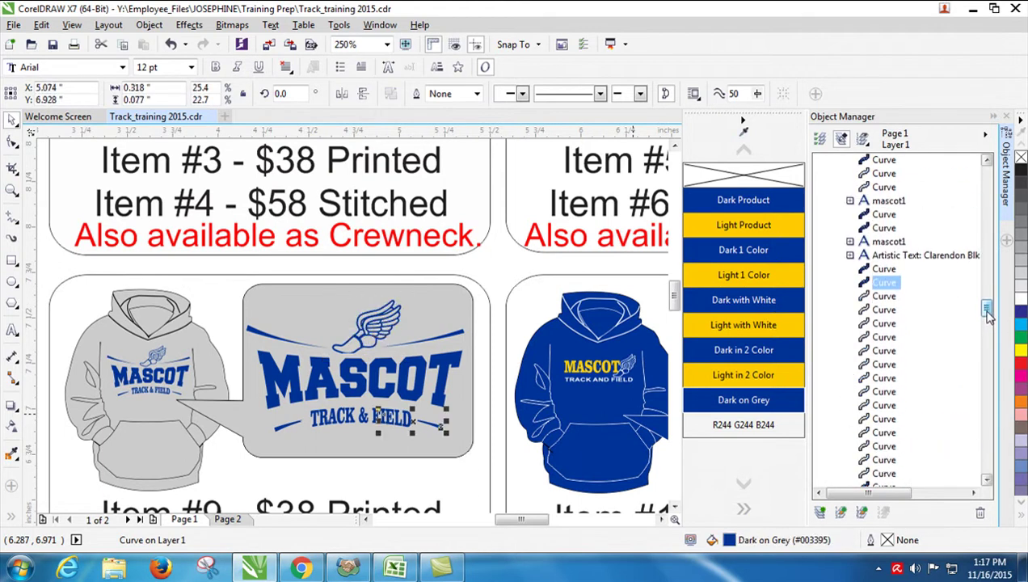
Locate the Item #9 hoodie's logo in the object list and check the fills of its winged foot curves
left_click(487, 253)
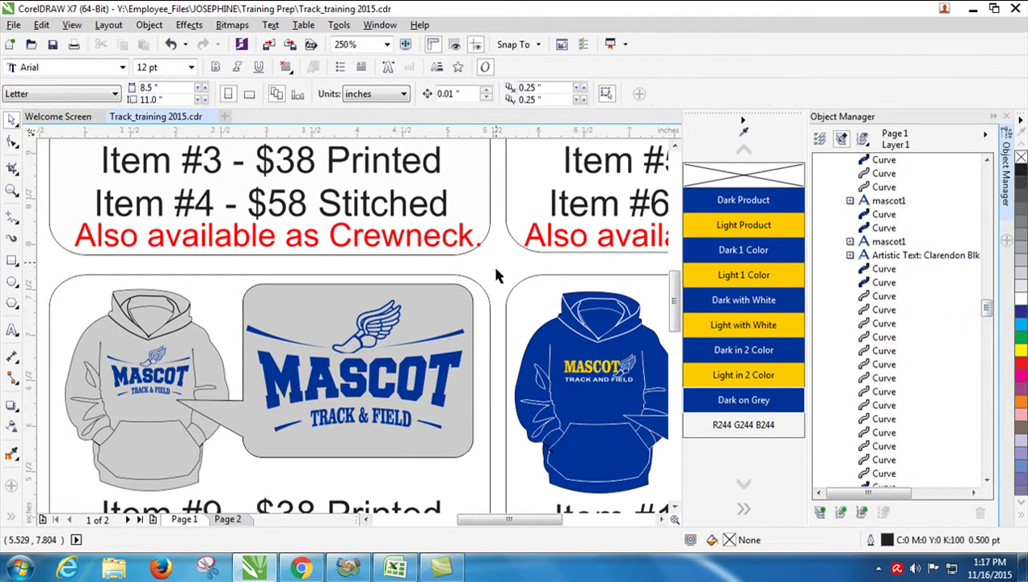
scroll(487, 253, "down", 2)
left_click_drag(519, 522, 529, 522)
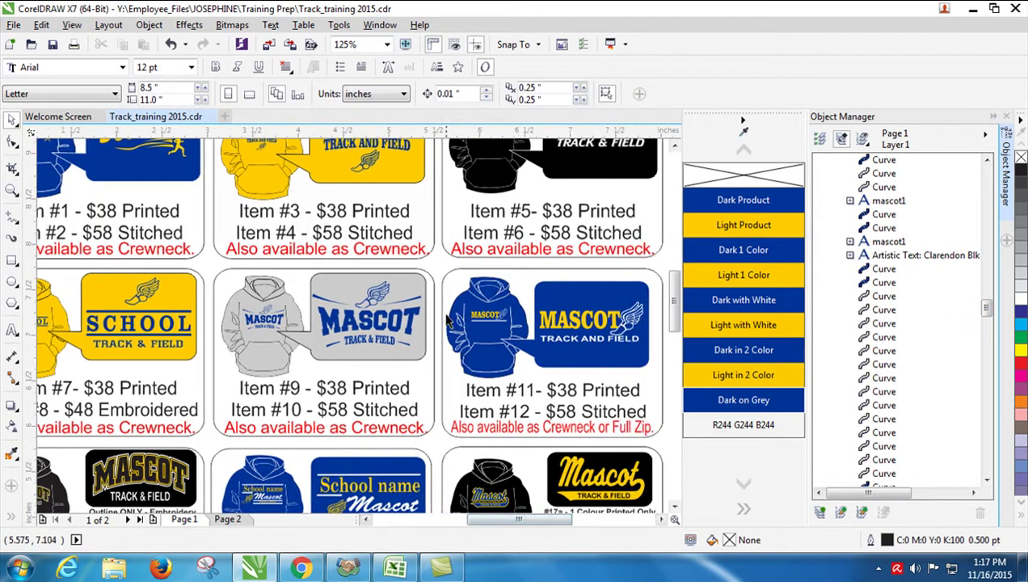
left_click_drag(214, 275, 301, 349)
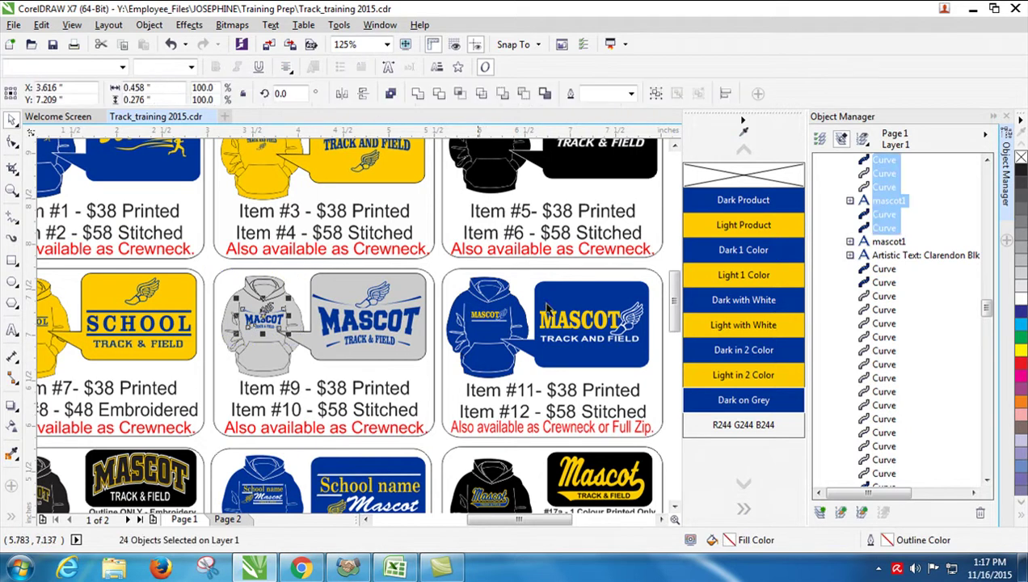
left_click_drag(987, 305, 987, 294)
left_click(886, 446)
key("Up")
key("Up")
key("Up")
key("Up")
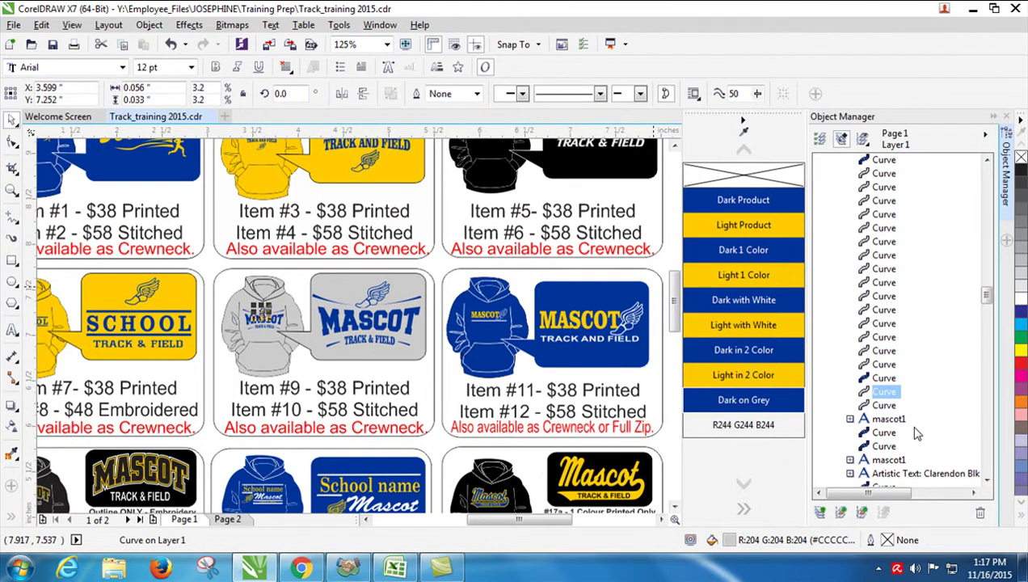
key("Up")
Check the fills of the lower-left swoosh and the TRACK & FIELD text on the Item #9 hoodie
left_click(986, 159)
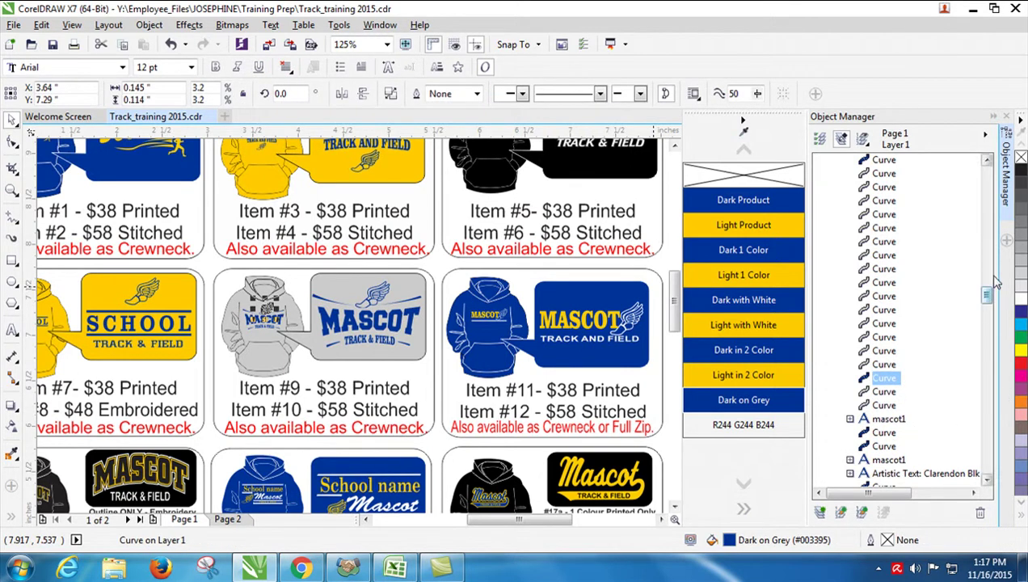
left_click(871, 162)
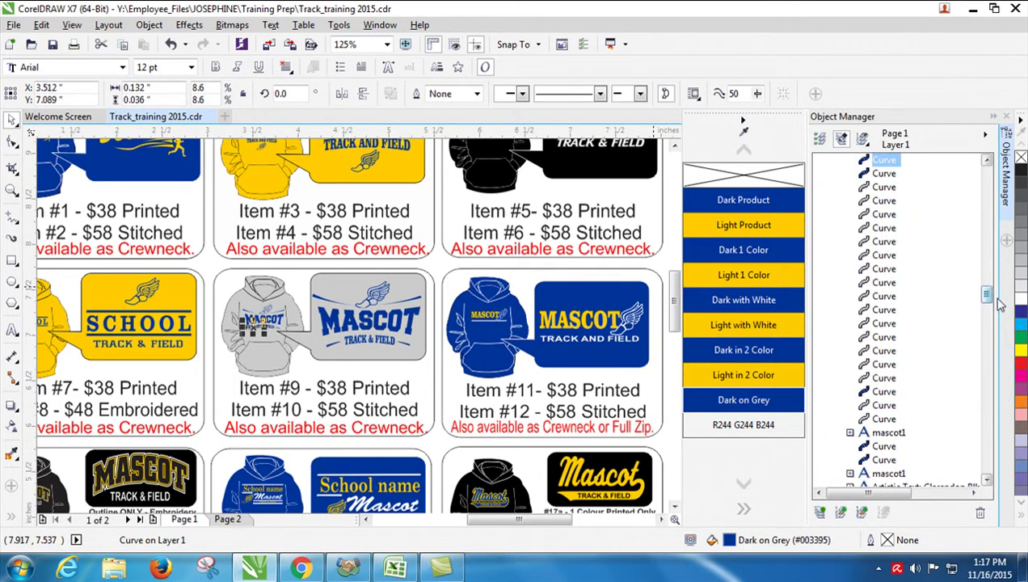
left_click_drag(987, 294, 987, 287)
key("Tab")
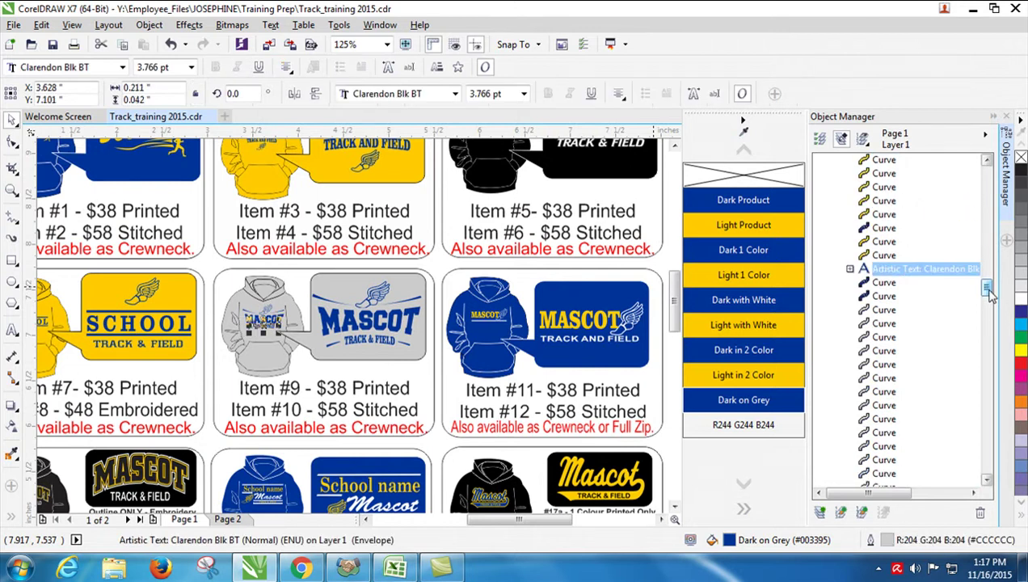
left_click(437, 249)
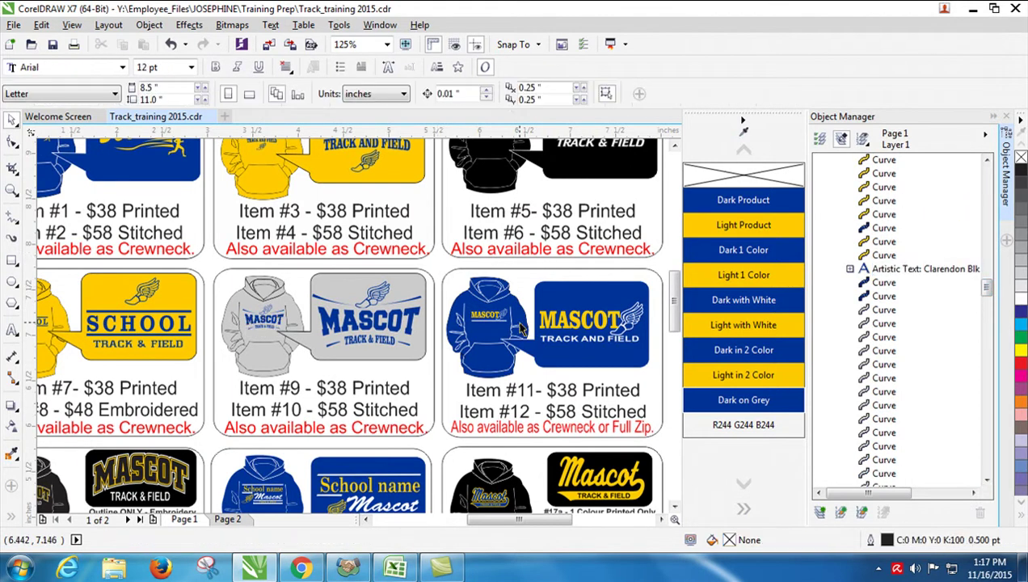
Check the fill of the MASCOT text on the Item #11 hoodie and in its callout
scroll(521, 330, "up", 2)
left_click(445, 313)
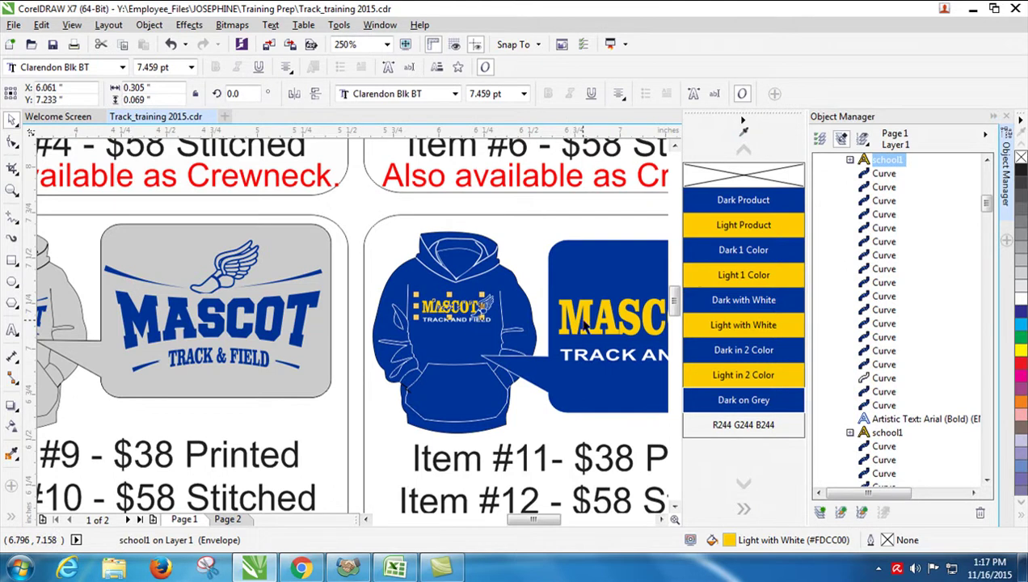
left_click(592, 338)
scroll(566, 376, "down", 4)
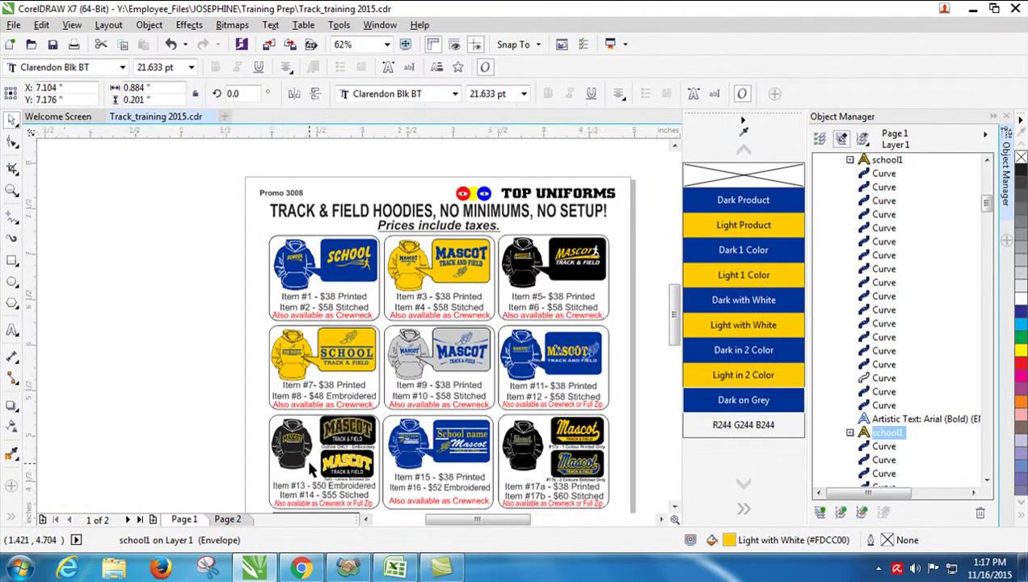
Check the fill and outline of the MASCOT text on the Item #13 hoodie and in its twill callout
scroll(315, 452, "up", 6)
left_click(233, 246)
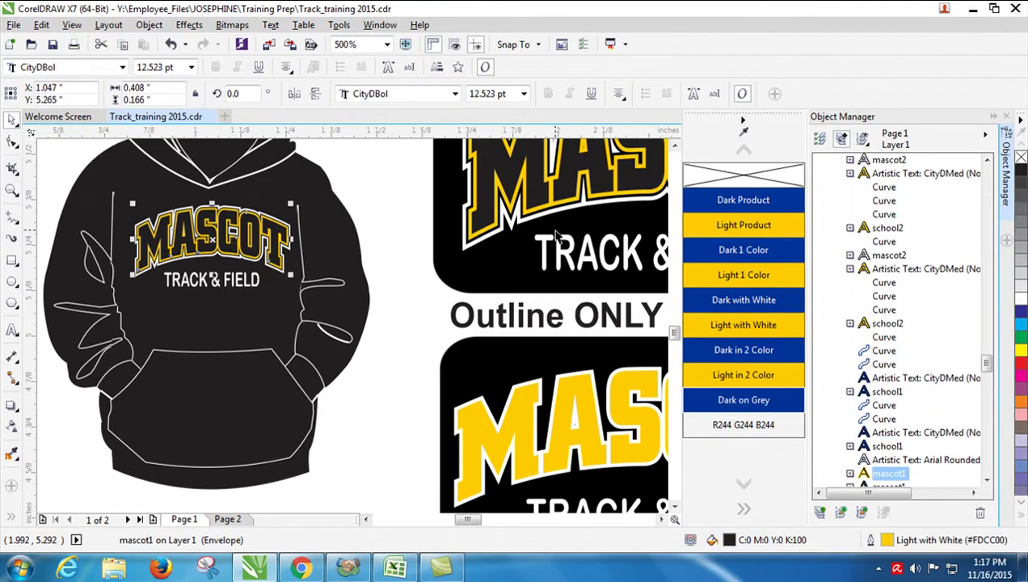
left_click(885, 485)
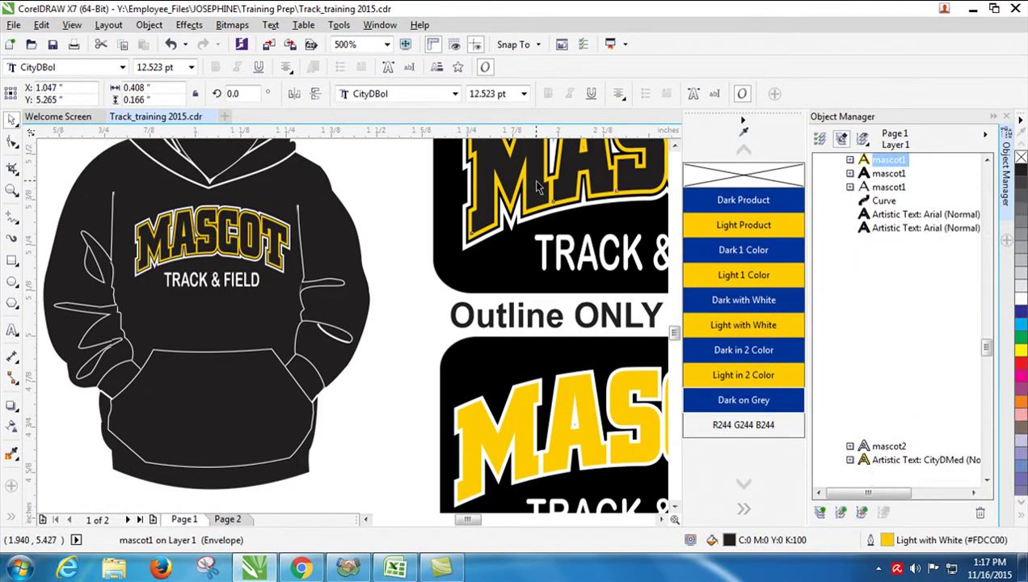
left_click(573, 428)
scroll(575, 427, "down", 2)
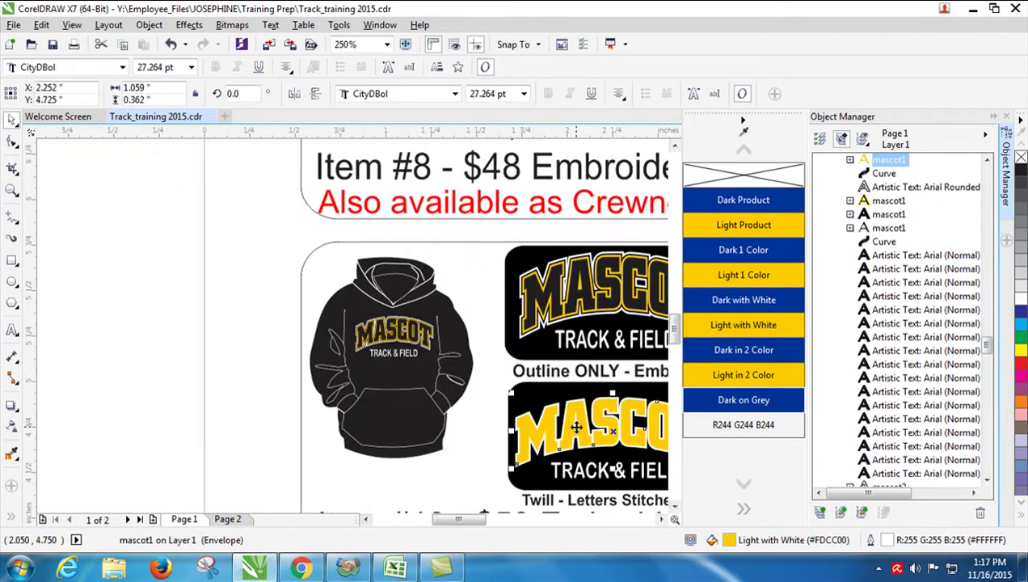
Check the fills of the School name text, TRACK & FIELD text and upper line on the Item #15 hoodie
left_click_drag(468, 523, 526, 536)
left_click(200, 323)
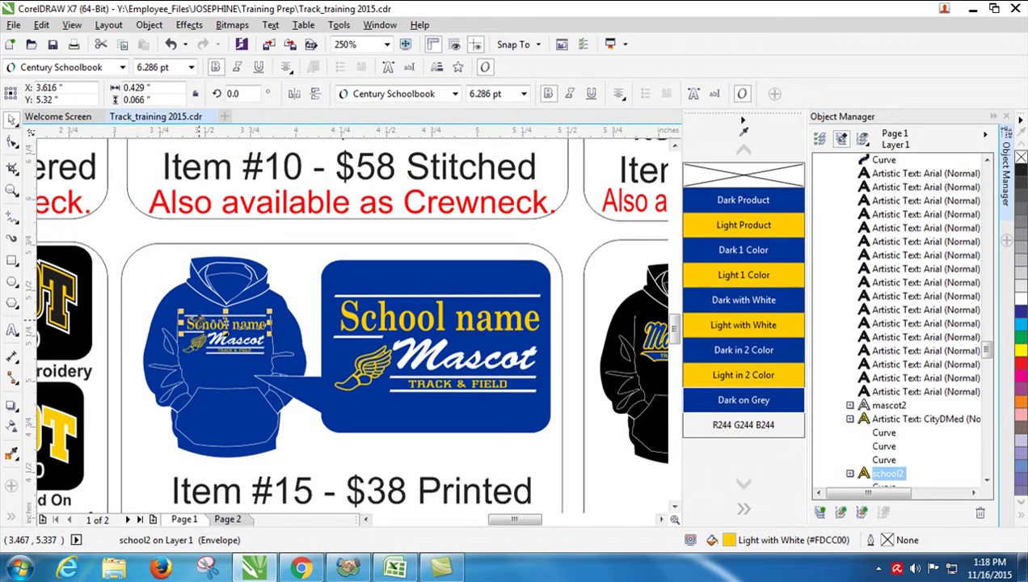
left_click(245, 348)
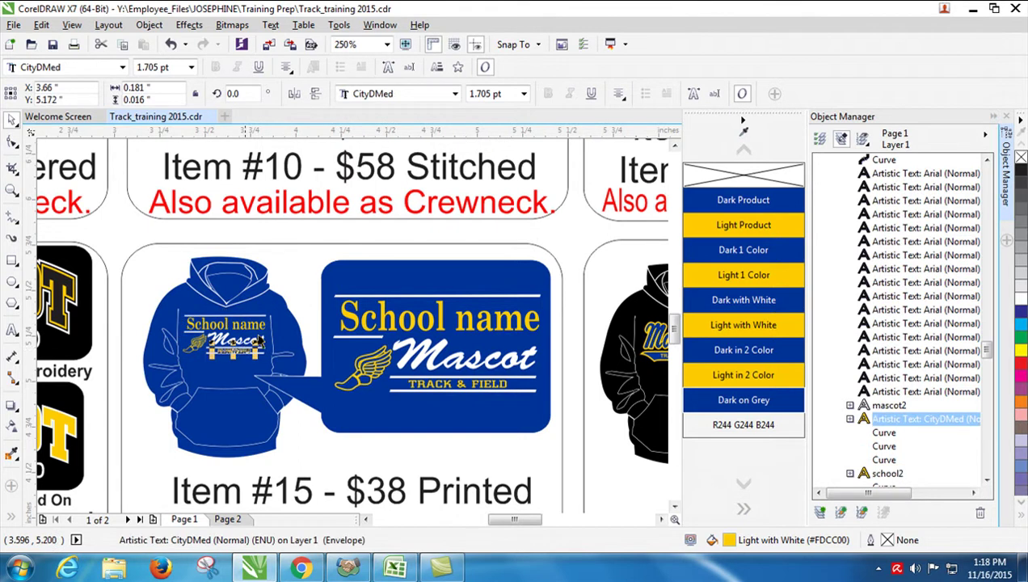
left_click_drag(122, 300, 296, 381)
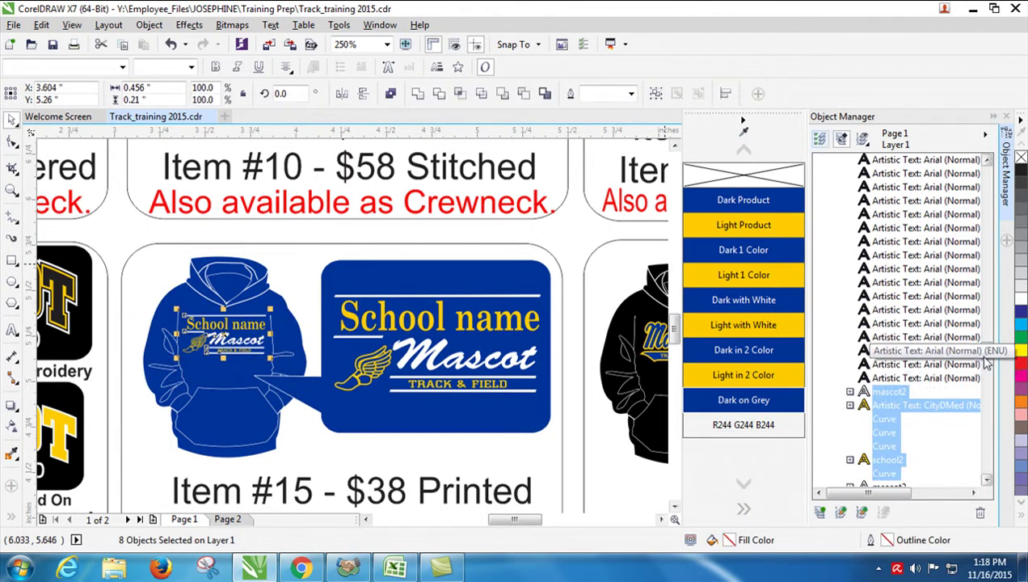
left_click_drag(986, 356, 986, 370)
left_click(883, 296)
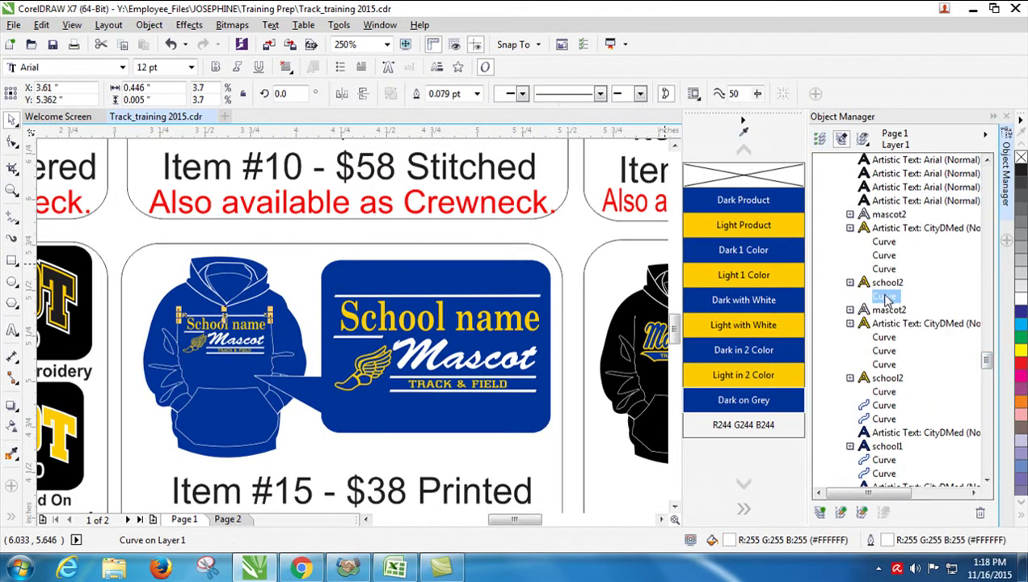
Go through the Item #15 hoodie's logo objects one by one, from the School name text to the Mascot text
left_click_drag(108, 260, 273, 363)
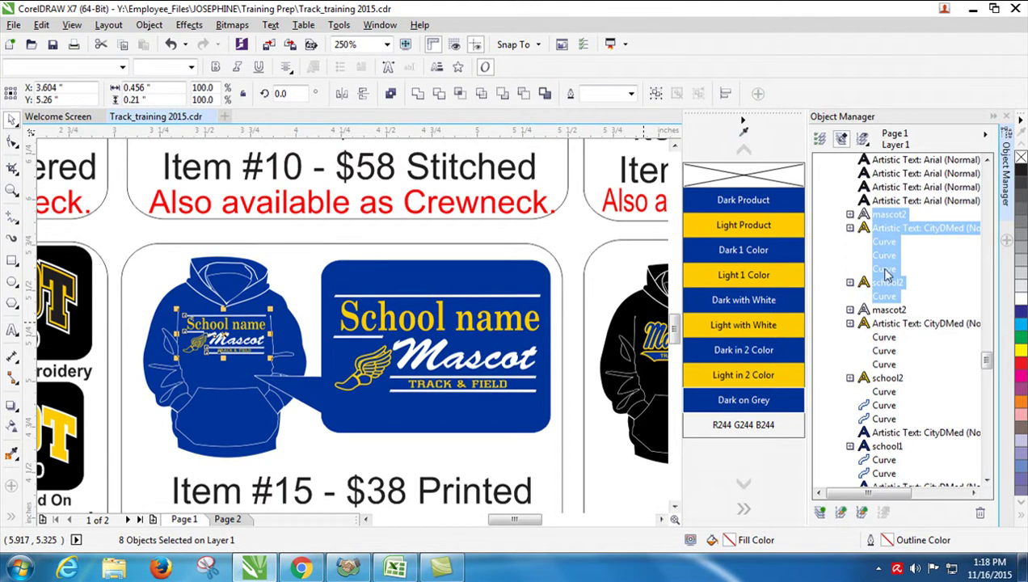
left_click(887, 297)
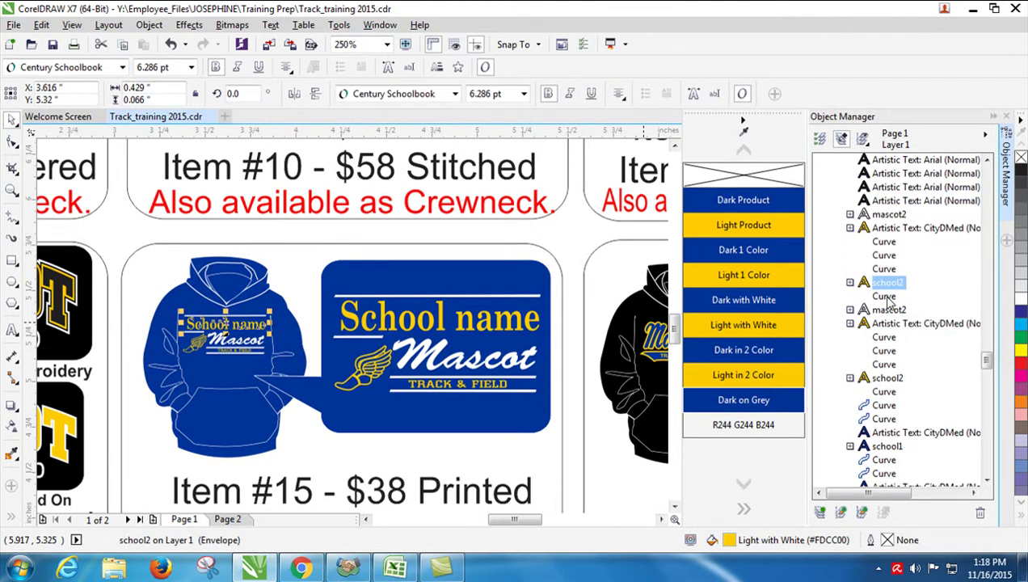
key("shift+Tab")
key("shift+Tab")
key("shift+Tab")
key("shift+Tab")
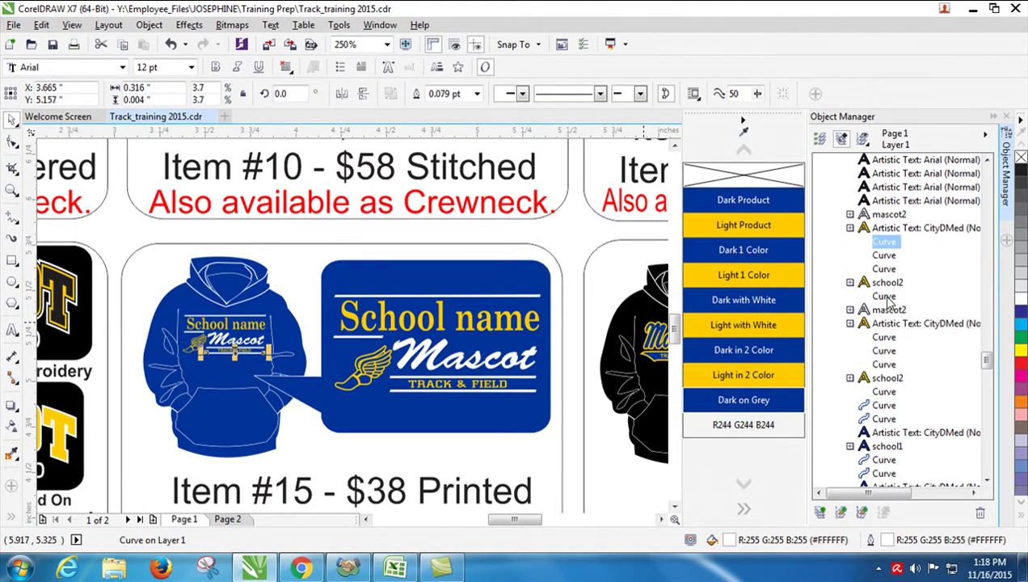
key("shift+Tab")
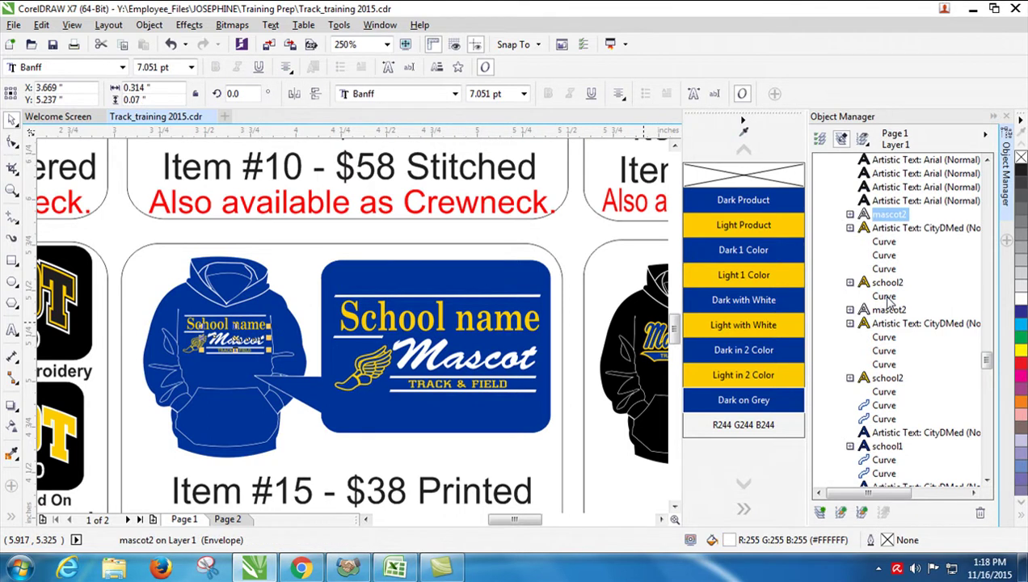
Locate the Item #15 hoodie's winged foot in the object list and check the fills of its neighbouring curves
left_click(192, 349)
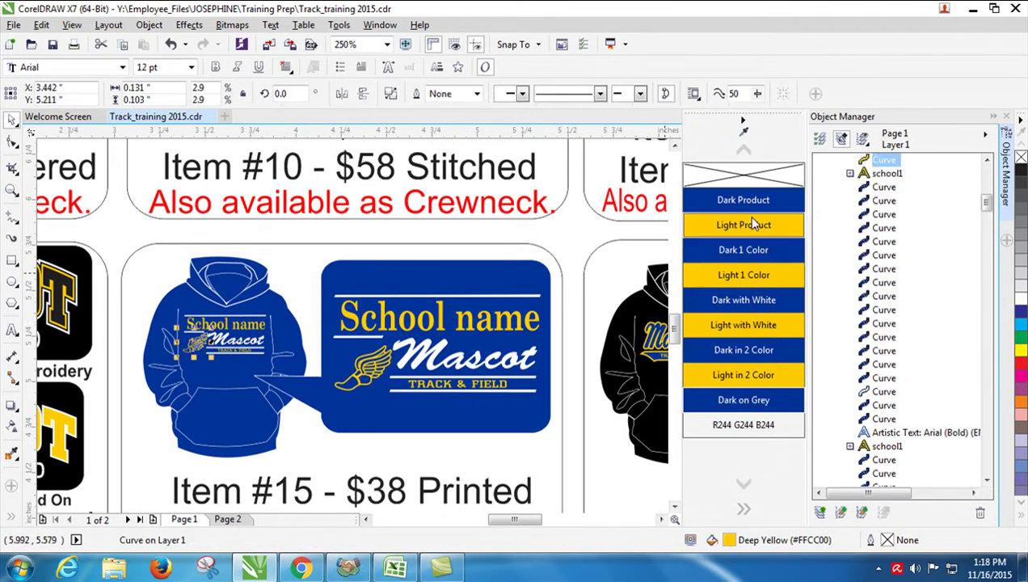
left_click_drag(987, 208, 988, 204)
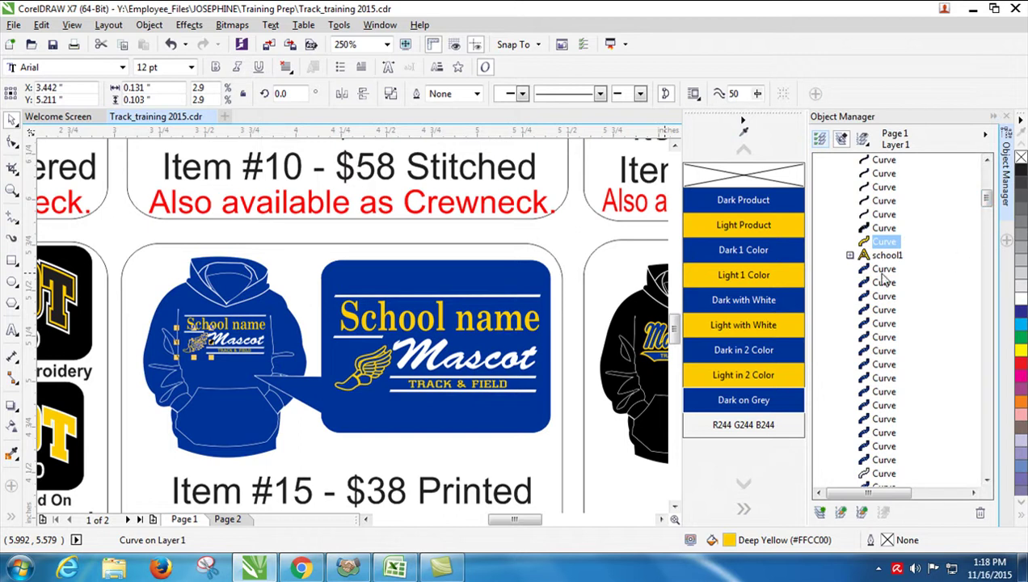
left_click(882, 271)
key("Tab")
key("Tab")
key("Tab")
Select the Item #15 callout's artwork and go through its text and line objects to check each fill
left_click_drag(570, 275, 330, 440)
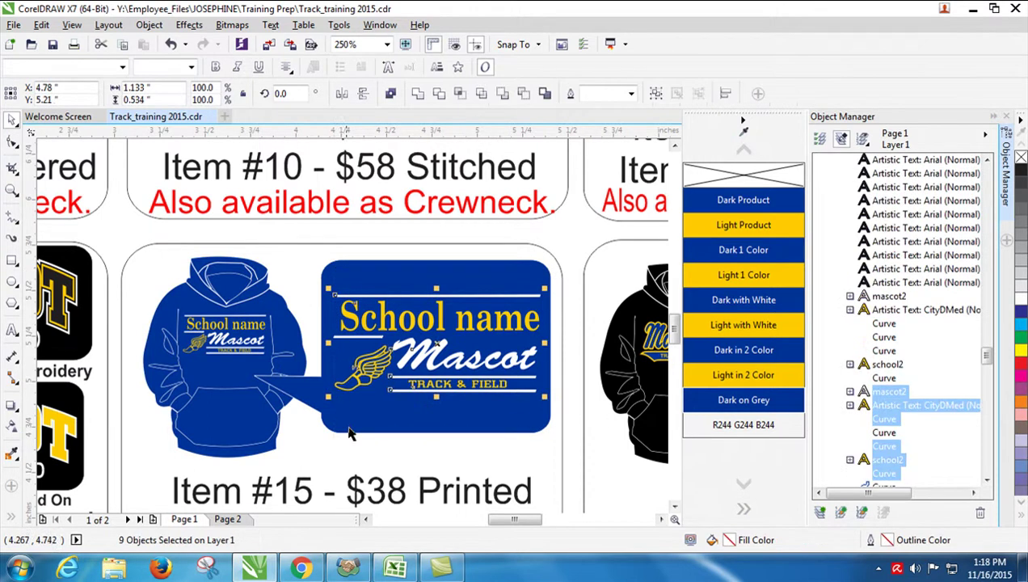
left_click(908, 406)
left_click(906, 430)
key("Tab")
key("Tab")
key("Tab")
key("Tab")
key("Tab")
Check the fills of the Item #15 callout's winged foot and the adjacent curves in the object list
left_click(355, 372)
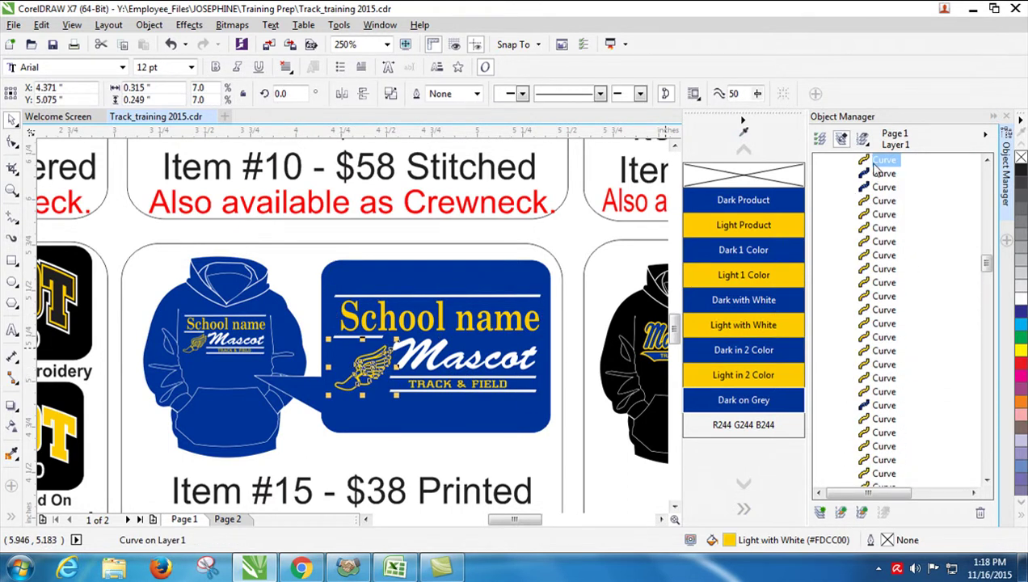
key("Tab")
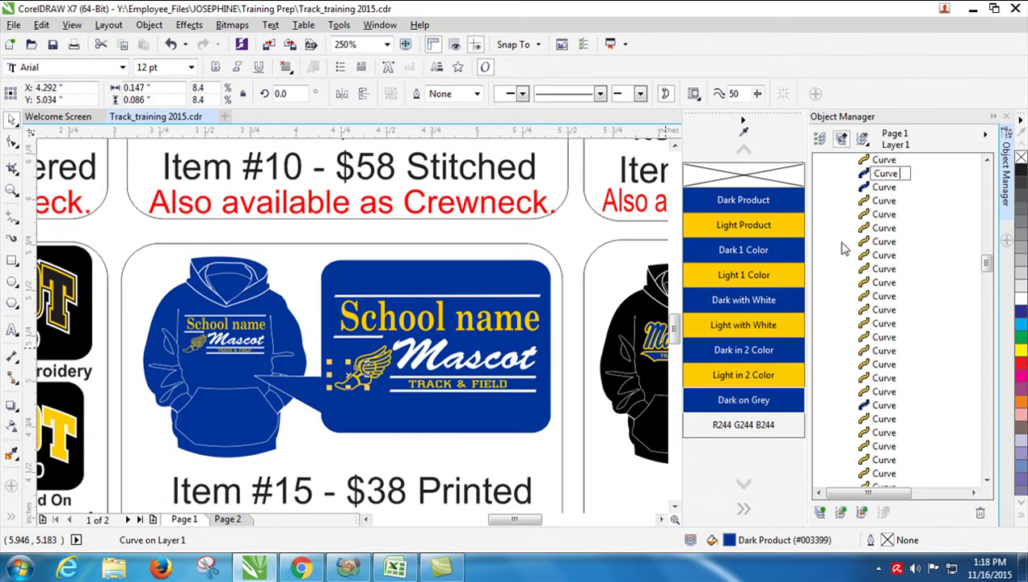
key("Tab")
key("Tab")
key("Tab")
key("Tab")
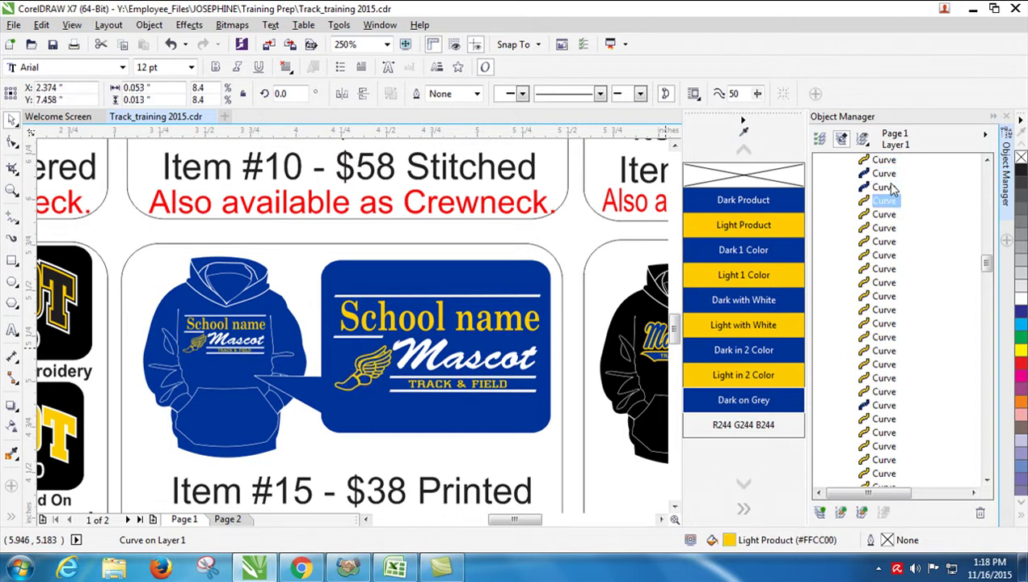
key("Tab")
Fill the Mascot text on the Item #17 hoodie with Dark in 2 Color and outline it with Light in 2 Color
left_click_drag(535, 521, 553, 526)
left_click(394, 341)
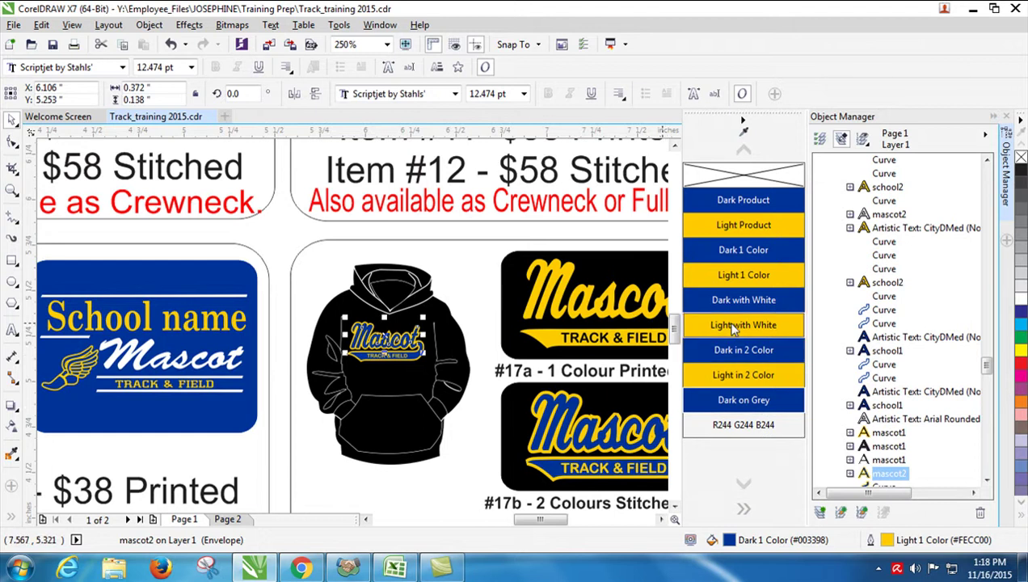
left_click(745, 358)
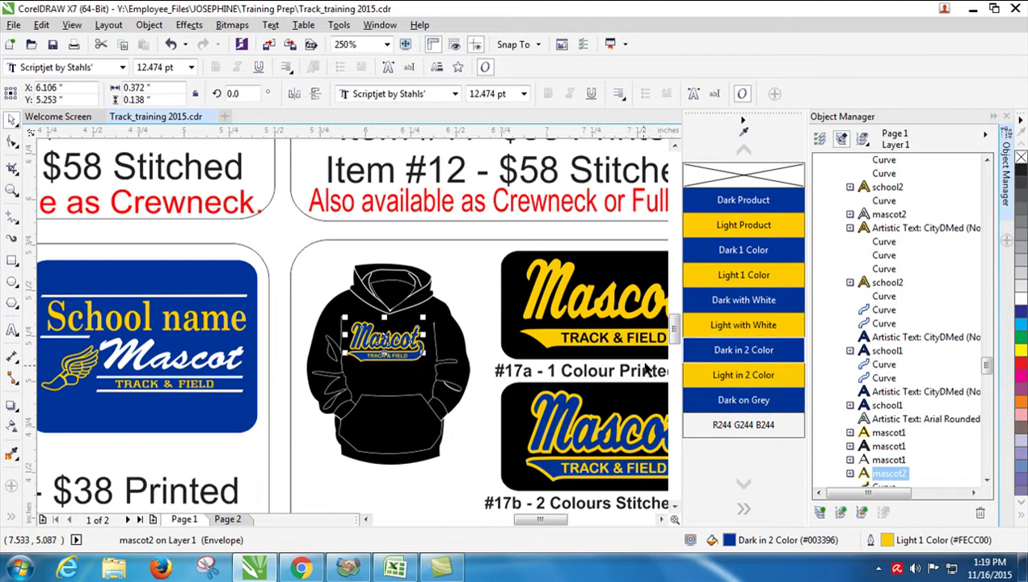
right_click(695, 382)
Fill the swoosh under the Item #17 hoodie's Mascot text with Dark in 2 Color and outline it with Light in 2 Color
left_click(388, 365)
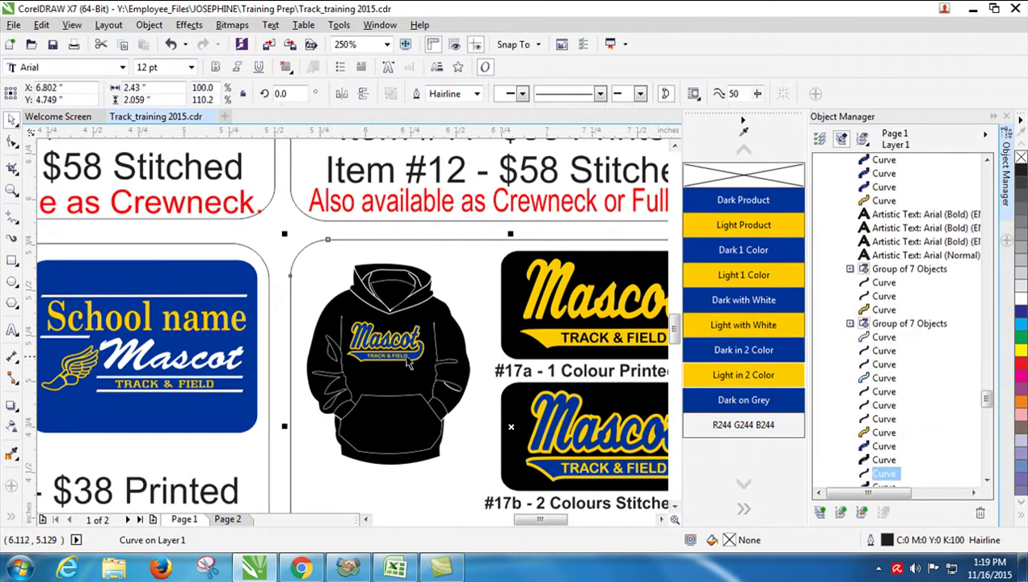
left_click(408, 355)
left_click(774, 360)
right_click(770, 370)
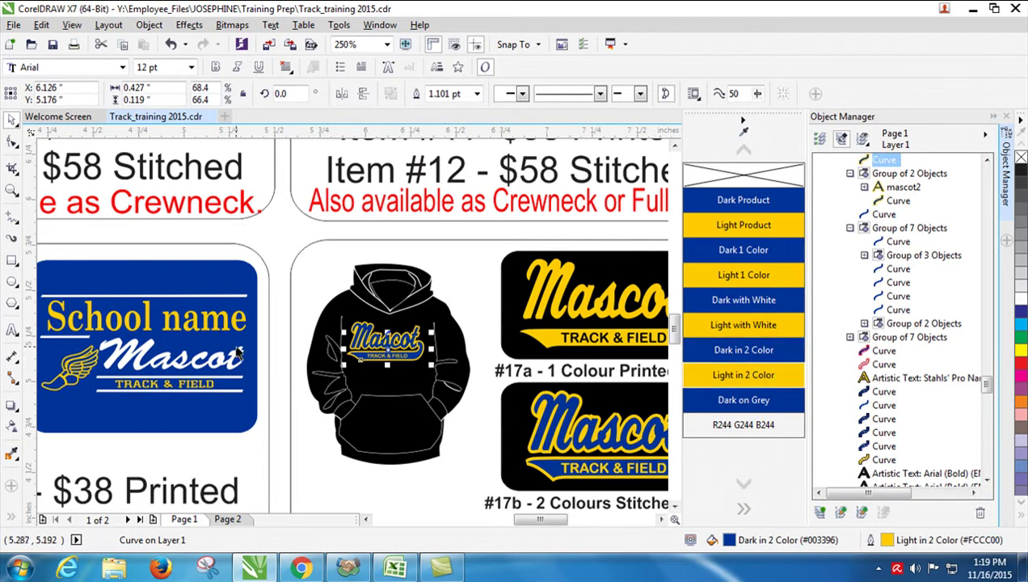
Fill the TRACK & FIELD text on the Item #17 hoodie's swoosh with the Light in 2 Color swatch
left_click(271, 346)
scroll(386, 377, "up", 4)
left_click(393, 299)
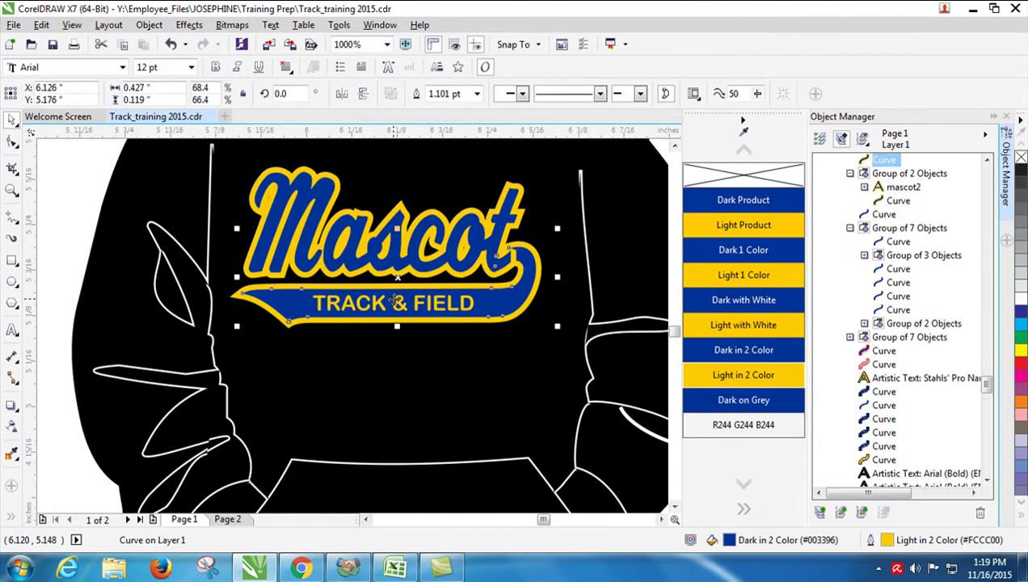
left_click(417, 307)
left_click(776, 379)
scroll(538, 348, "down", 5)
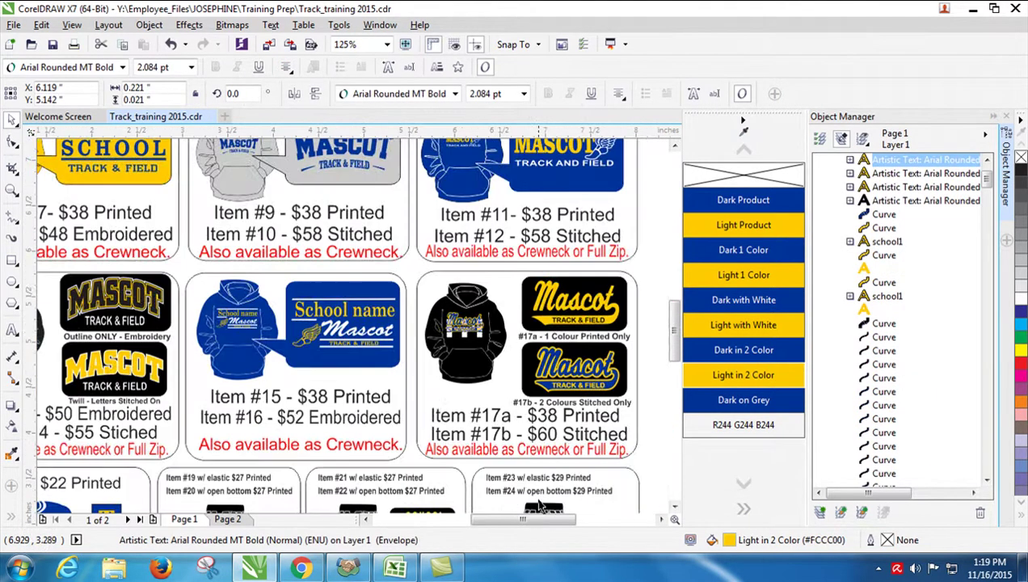
Check the fills of the Mascot text and the swoosh in the #17a callout
scroll(553, 518, "right", 1)
scroll(464, 307, "up", 2)
left_click(457, 305)
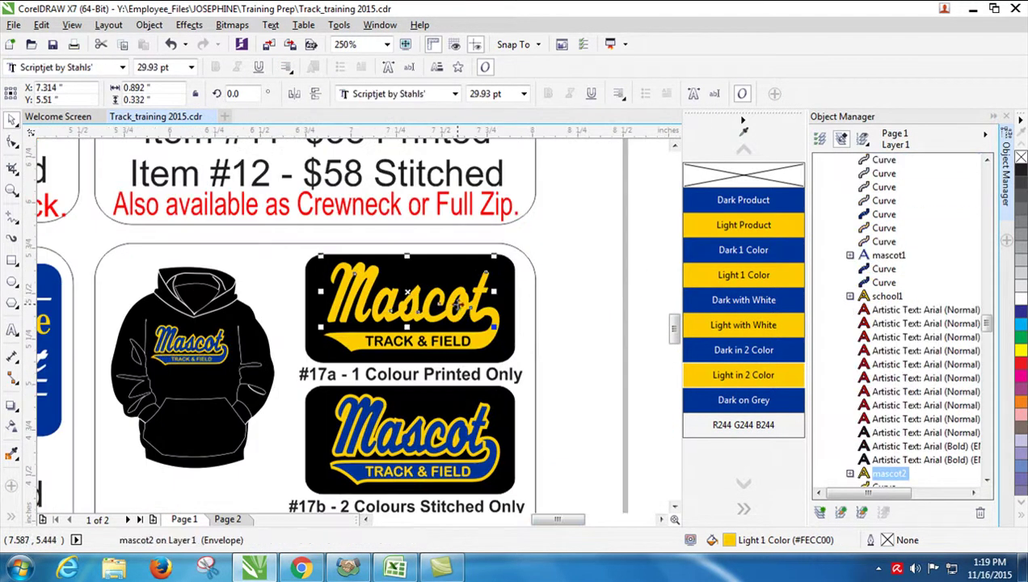
left_click(492, 338)
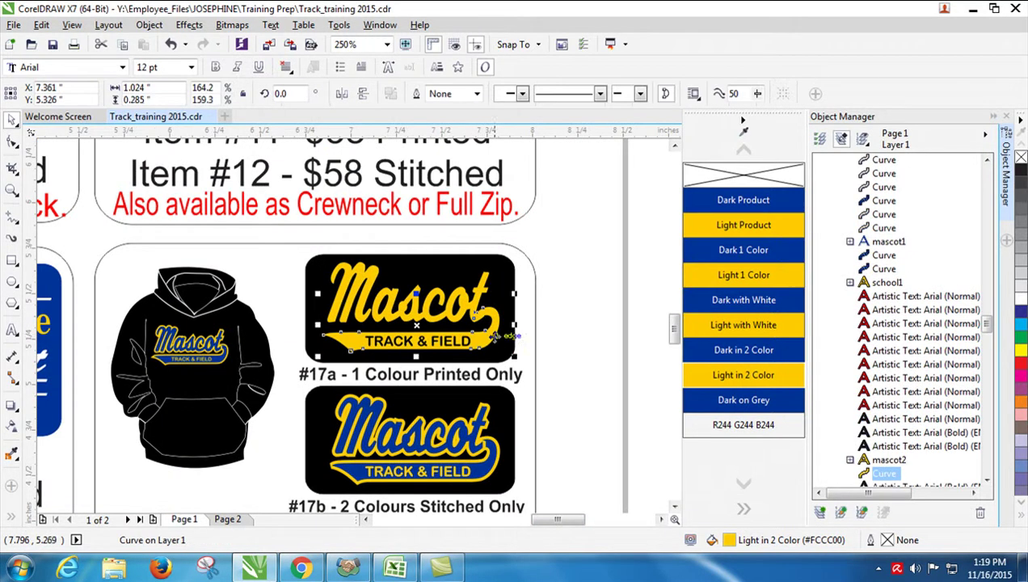
Recheck the fill of the Mascot text in the #17a one-colour callout
left_click(553, 341)
left_click(479, 308)
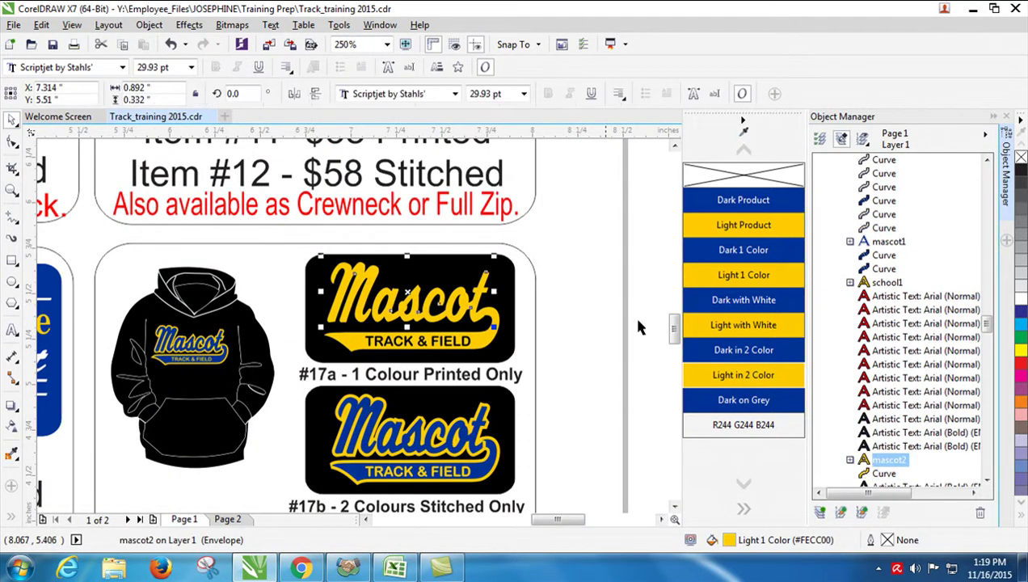
left_click(569, 414)
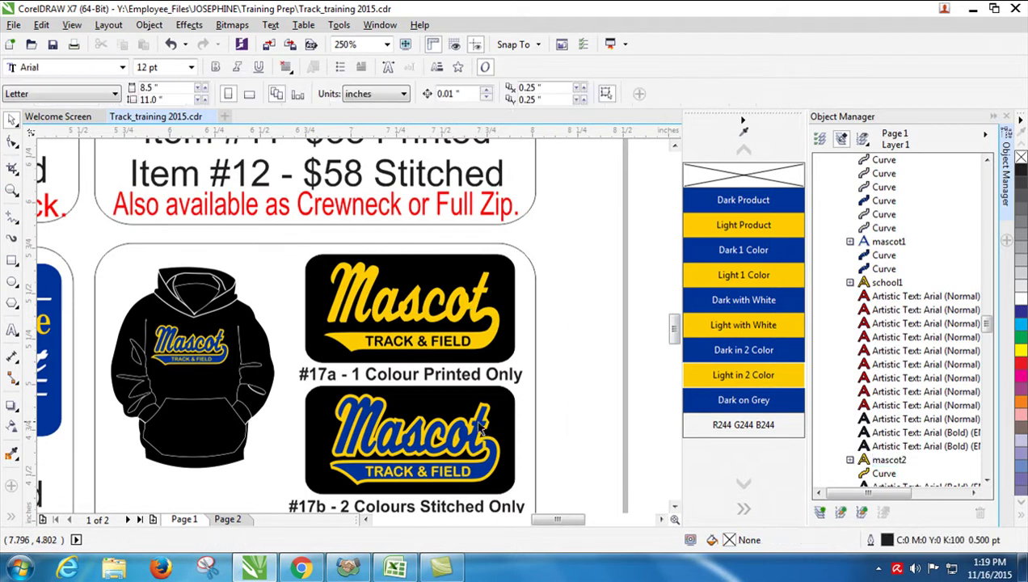
Check the fill and outline of the grouped Mascot text and swoosh in the #17b callout, inspecting each group member
left_click(489, 418)
scroll(452, 432, "up", 2)
scroll(521, 448, "down", 2)
left_click(613, 432)
left_click(499, 467)
scroll(916, 454, "down", 2)
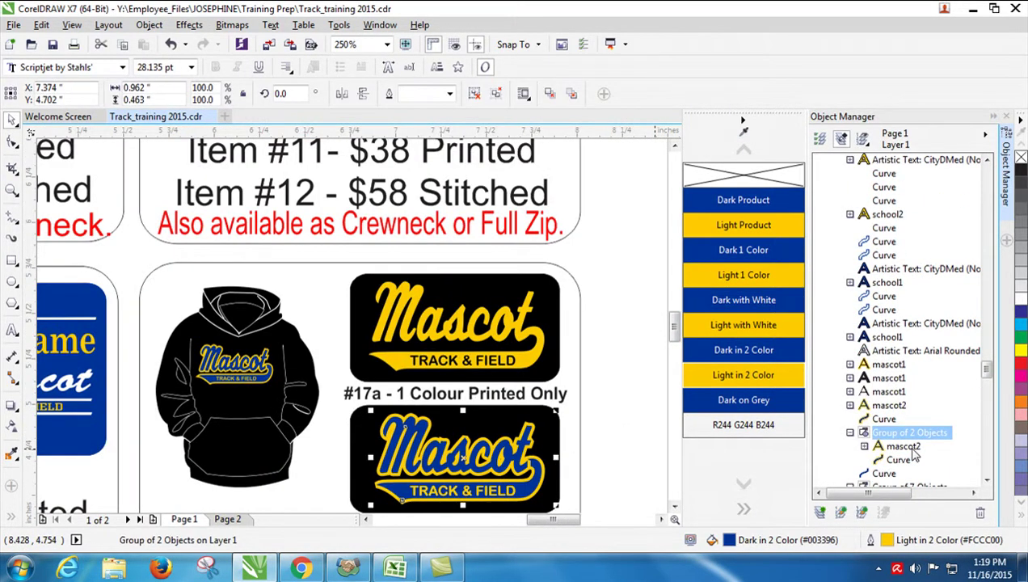
left_click(916, 406)
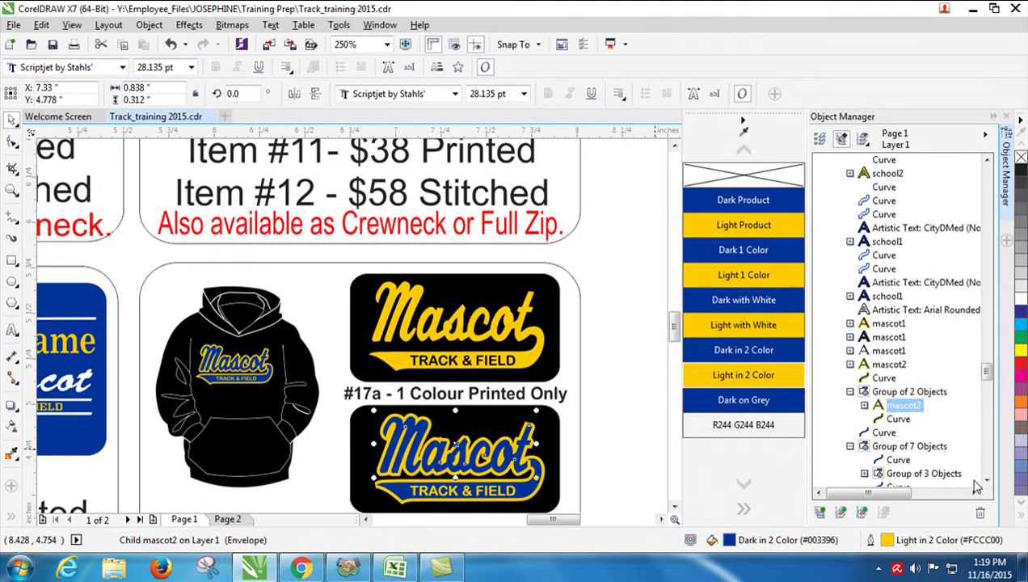
left_click(891, 419)
left_click(569, 443)
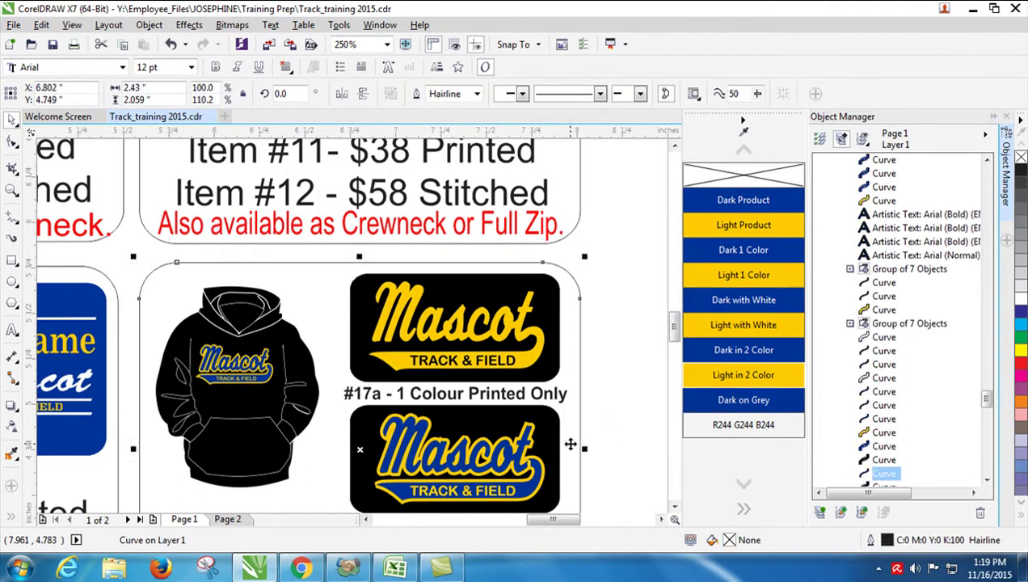
Check the fill of the TRACK & FIELD text on the #17b callout's swoosh
scroll(555, 472, "down", 4)
scroll(555, 473, "up", 4)
left_click(543, 425)
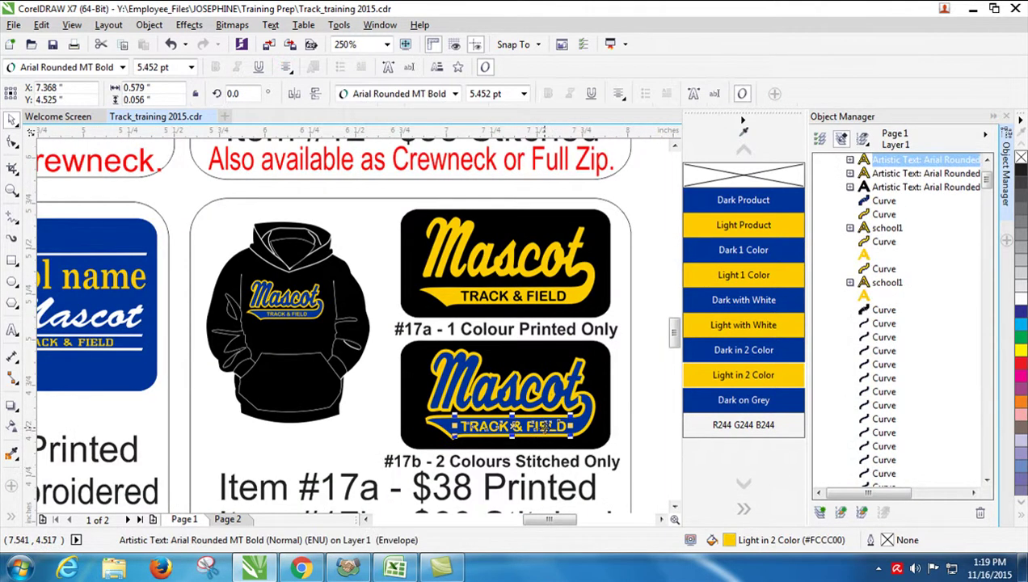
left_click(643, 277)
Look over the whole flyer page, including the Item #18 shirt, the pants and the optional name and number section
scroll(643, 293, "down", 8)
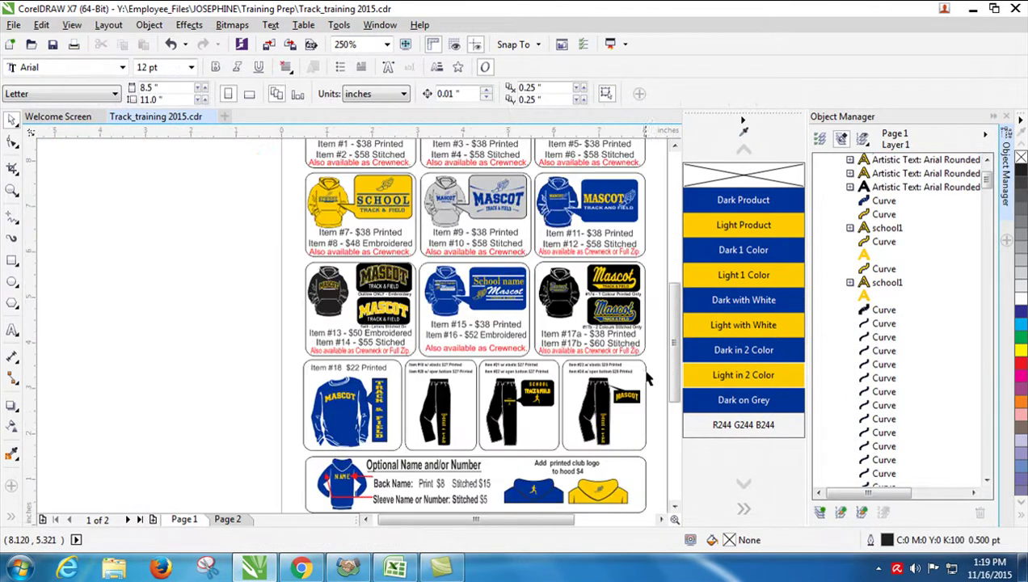
scroll(638, 426, "up", 2)
scroll(639, 422, "up", 4)
scroll(638, 420, "down", 2)
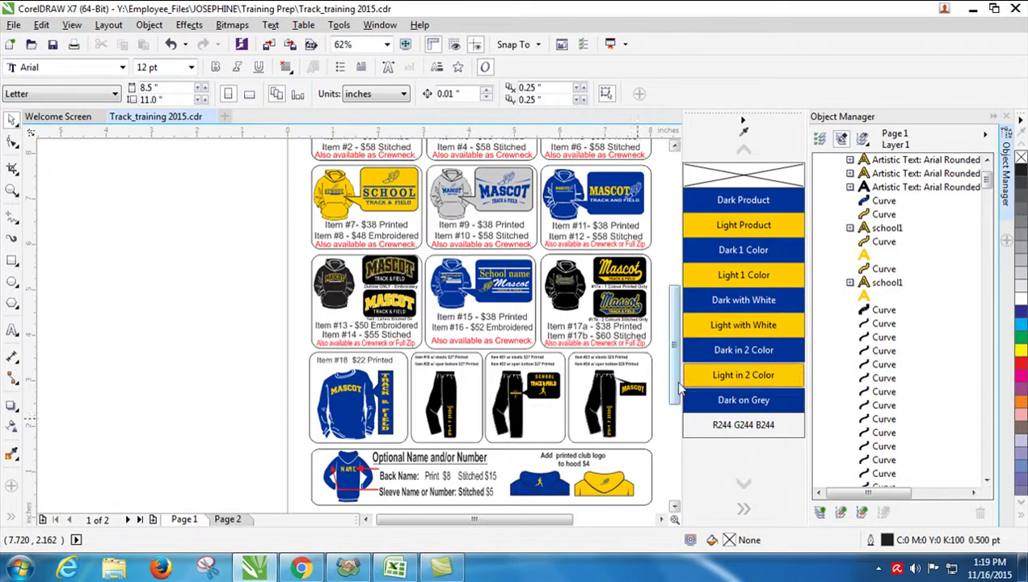
left_click(446, 568)
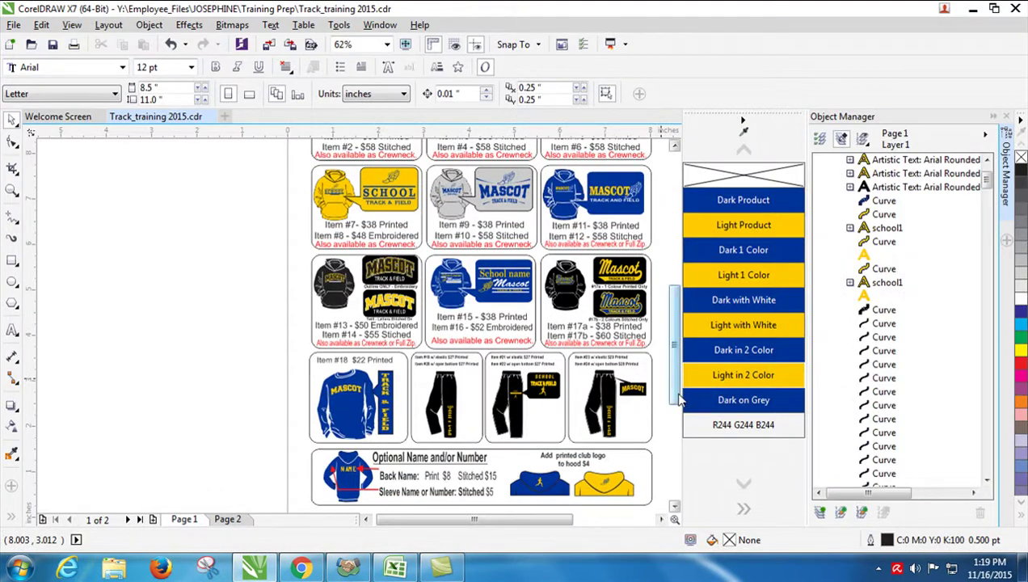
mouse_move(679, 399)
left_mouse_down()
mouse_move(679, 416)
mouse_move(679, 370)
mouse_move(678, 402)
left_mouse_up()
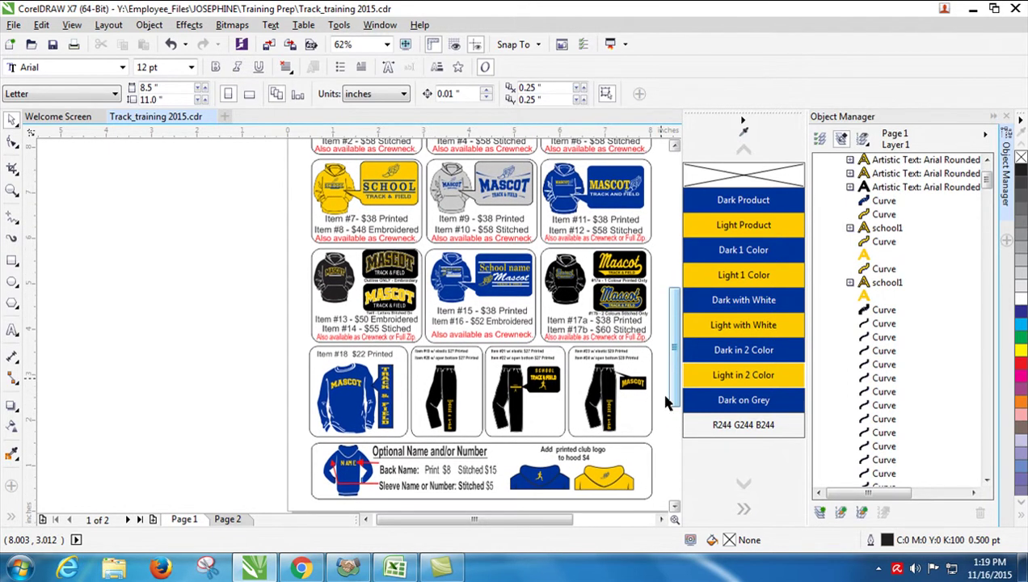
left_click_drag(386, 382, 556, 456)
left_click(160, 341)
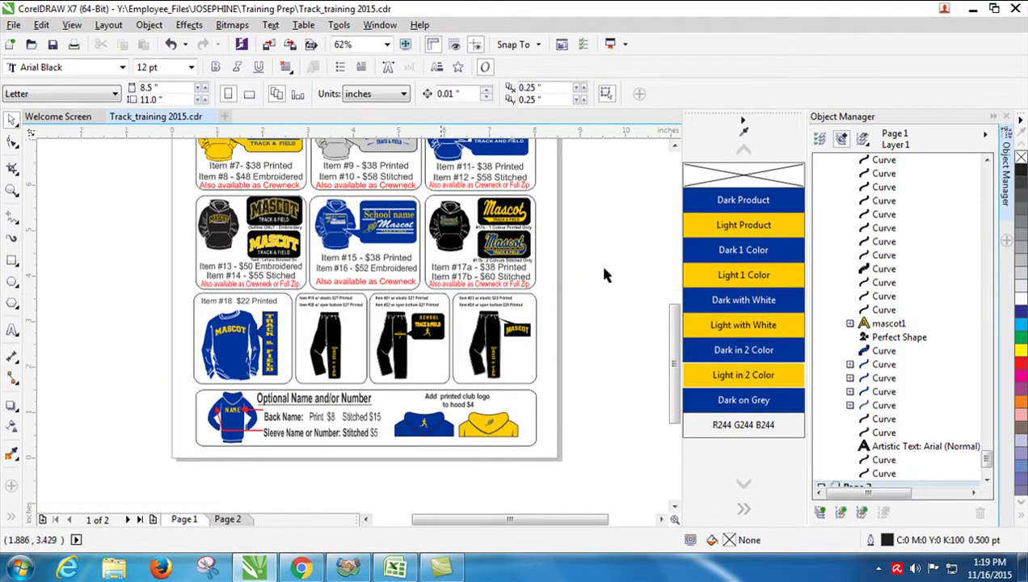
left_click_drag(682, 393, 682, 332)
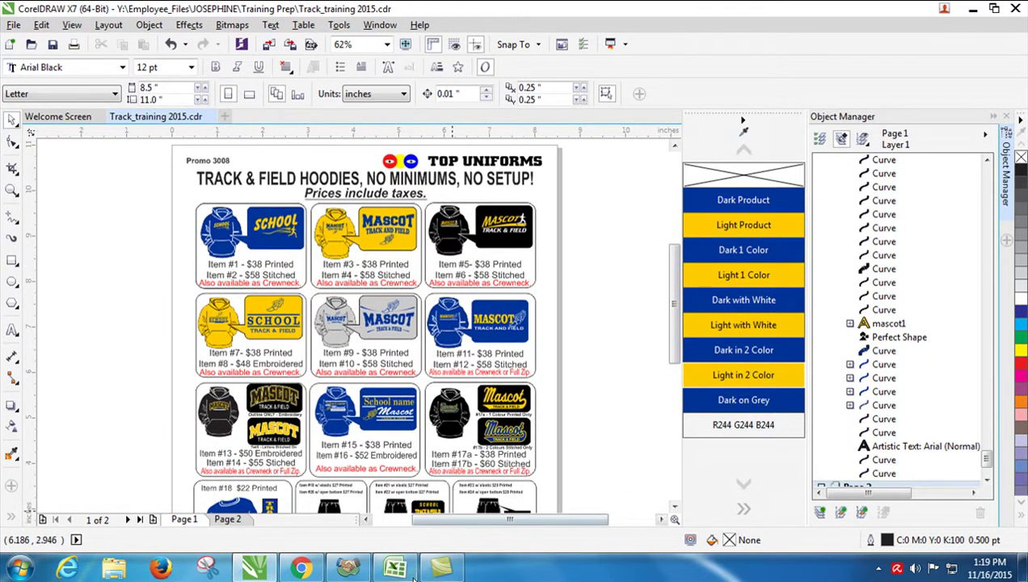